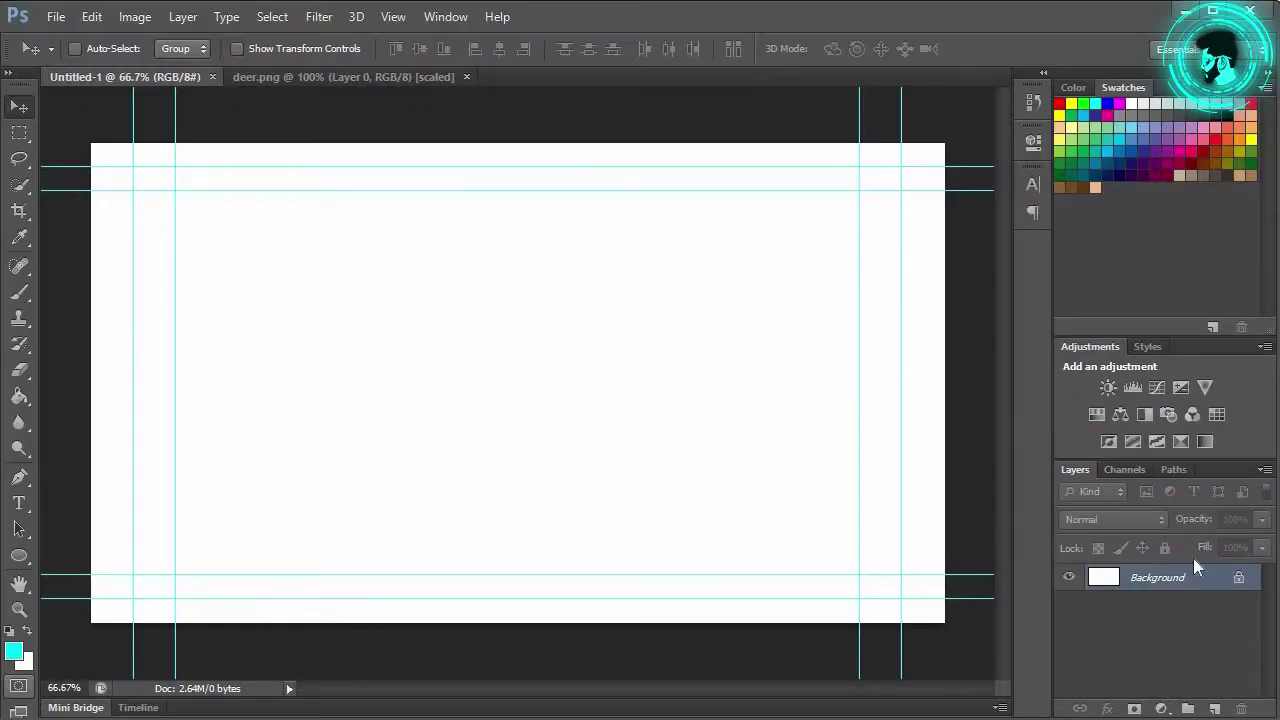
# Convert the locked Background into an editable Layer 0
pyautogui.doubleClick(1237, 581)
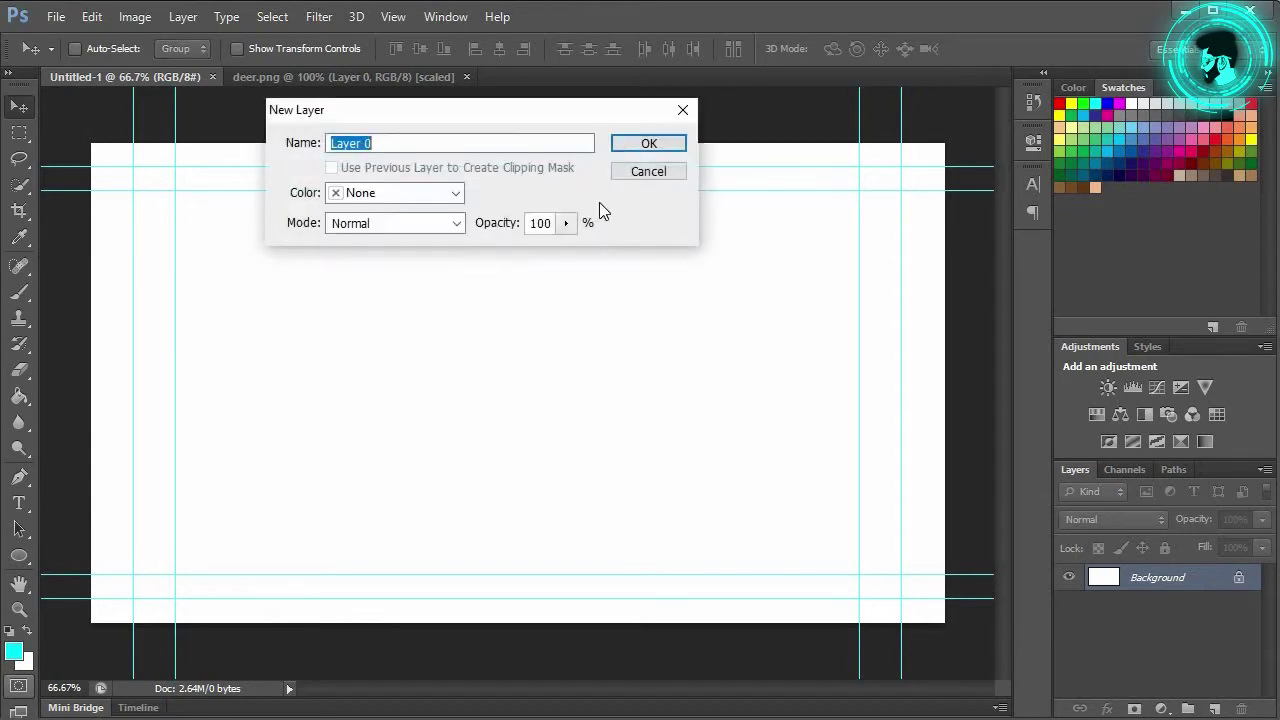
pyautogui.click(640, 145)
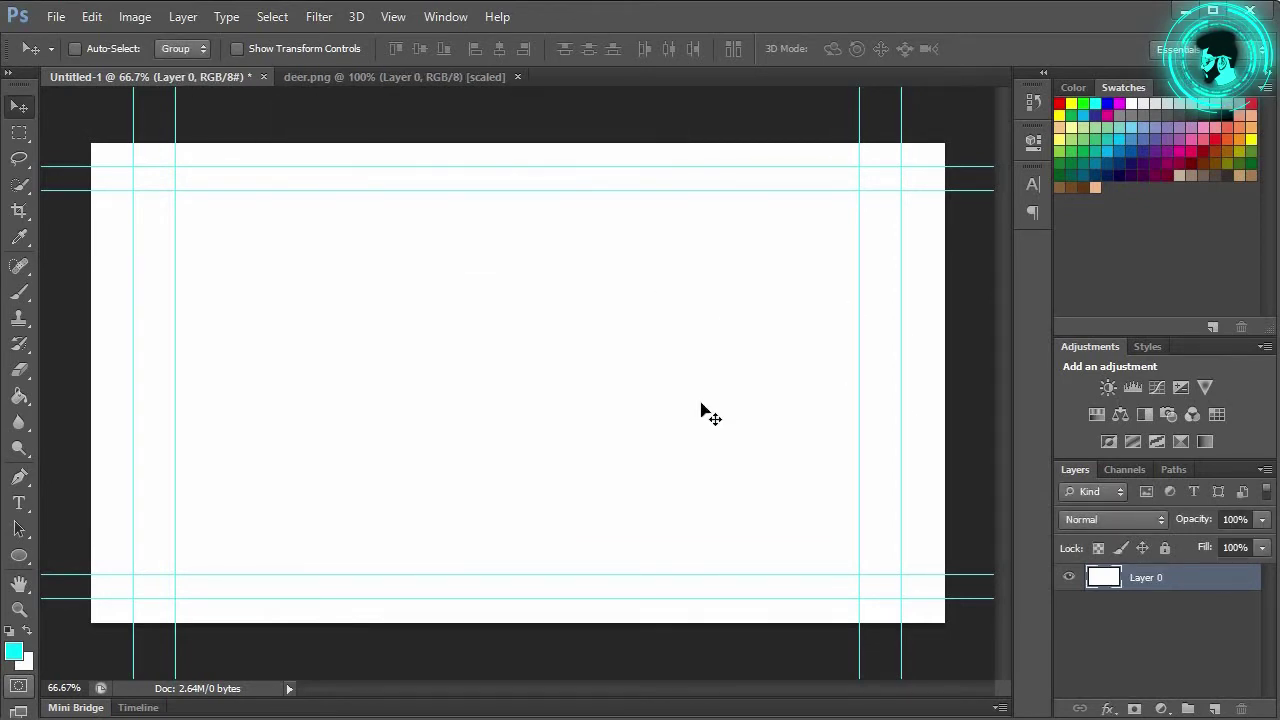
pyautogui.scroll(2, 700, 411)
# Reset the colours, set the foreground to bright cyan (#00fffc) and fill the canvas with it
pyautogui.click(9, 633)
pyautogui.click(19, 395)
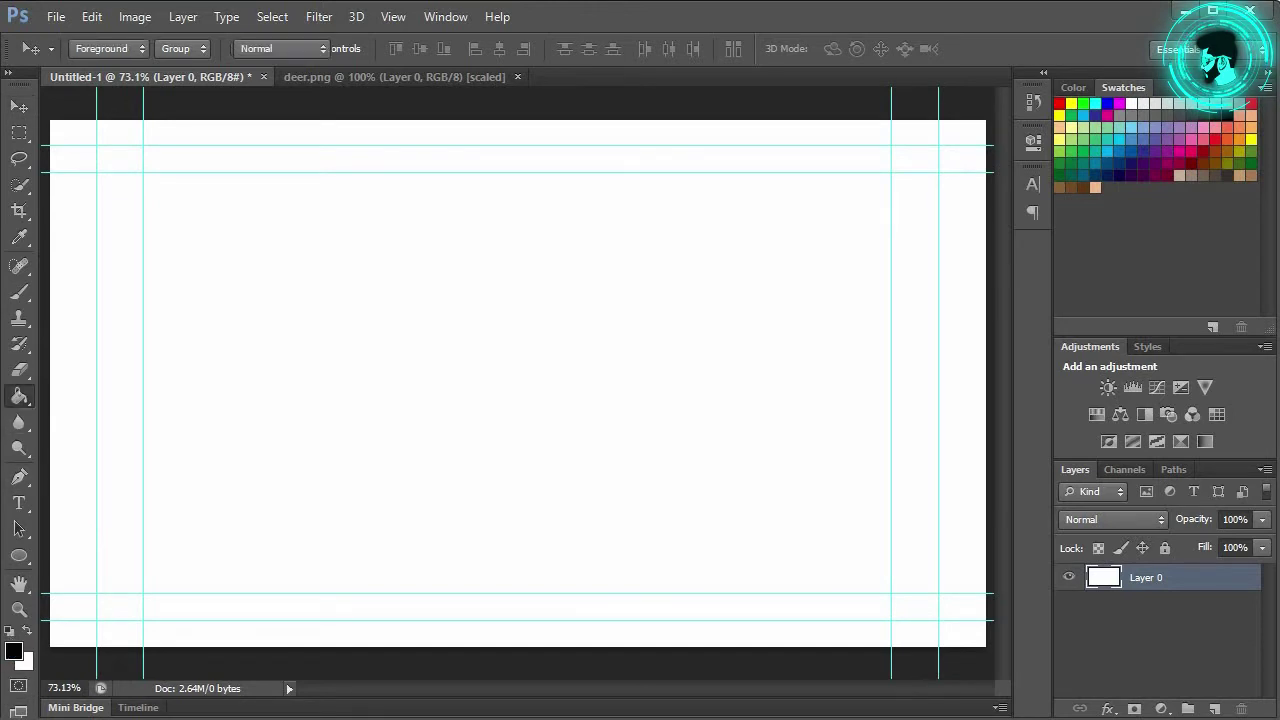
pyautogui.click(13, 651)
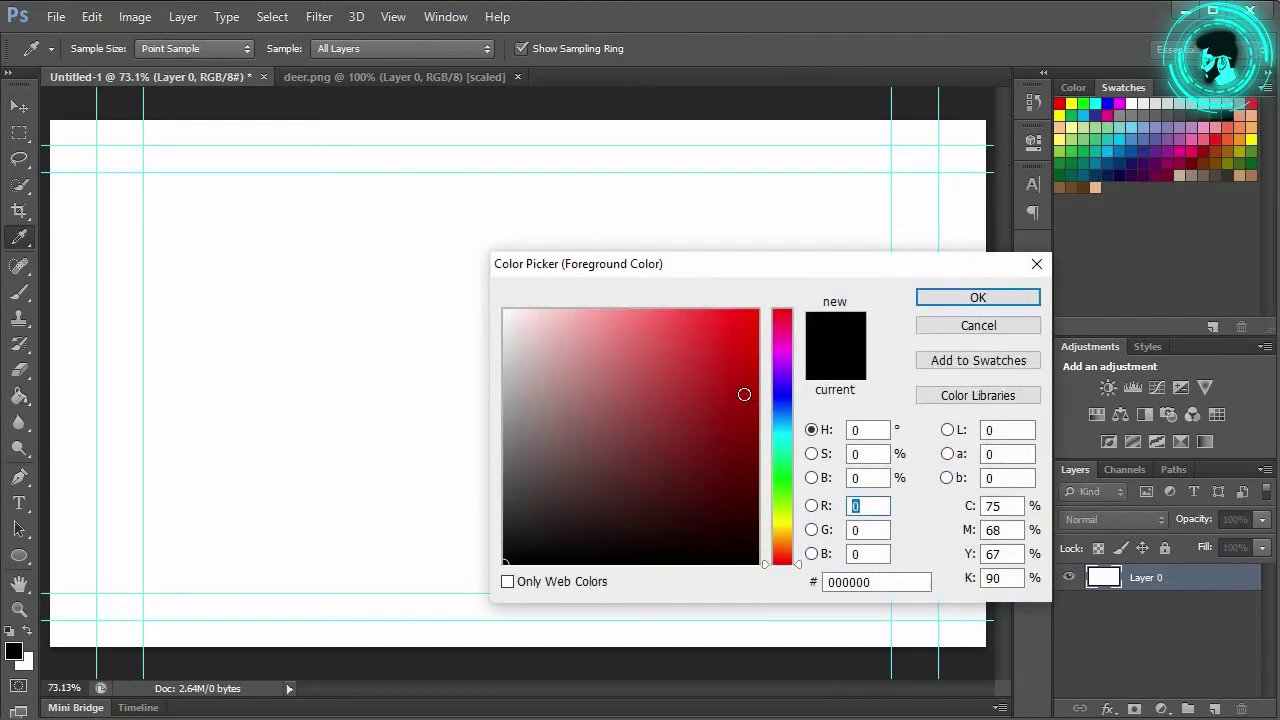
pyautogui.moveTo(778, 421); pyautogui.dragTo(790, 438)
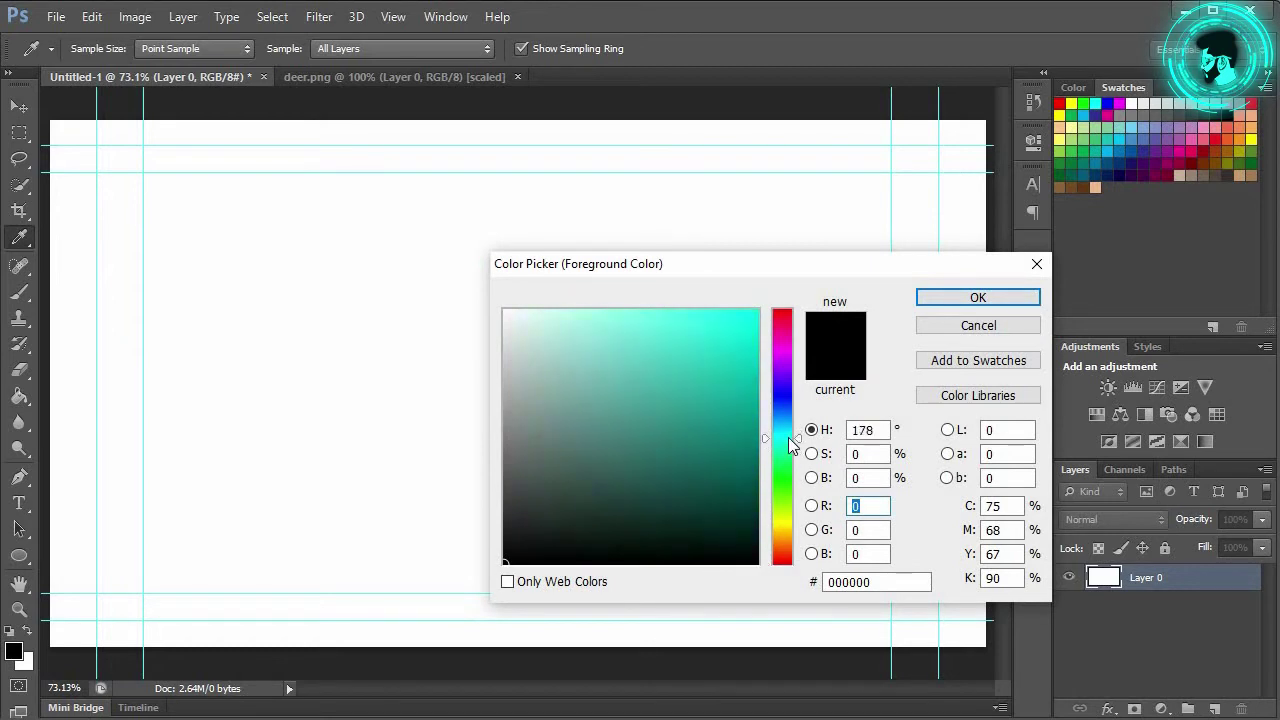
pyautogui.click(757, 311)
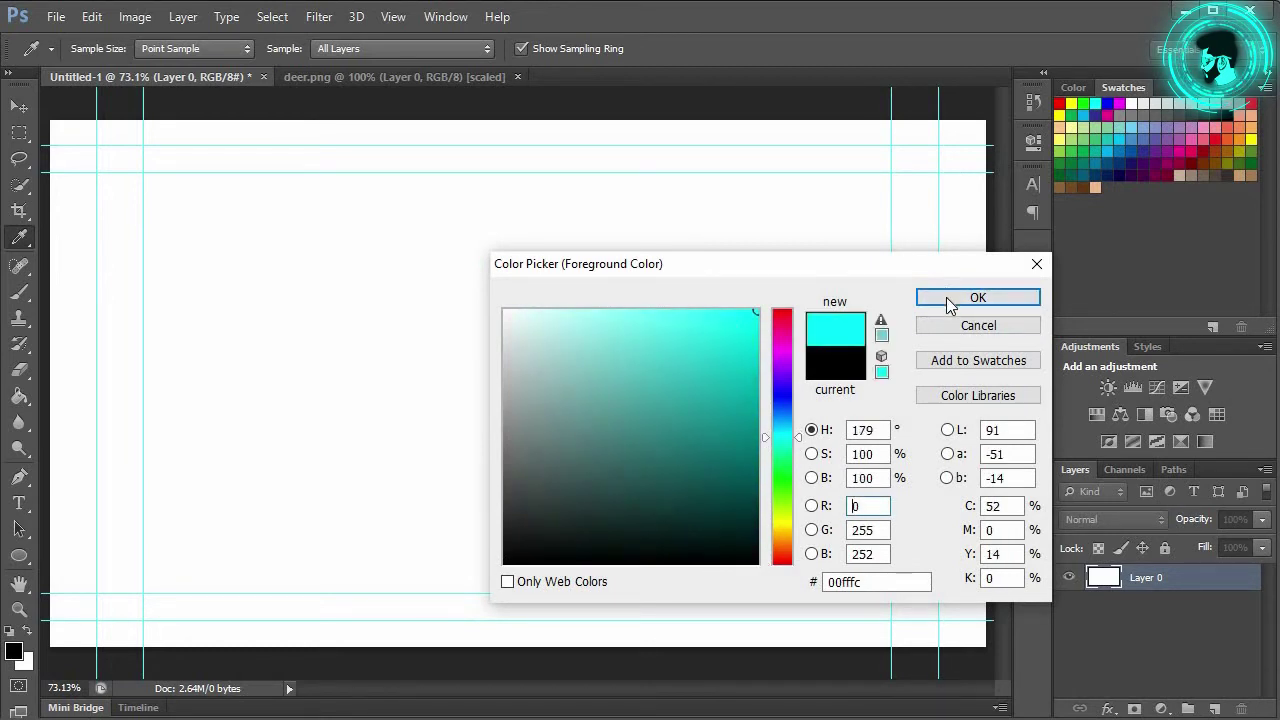
pyautogui.click(951, 300)
pyautogui.click(418, 378)
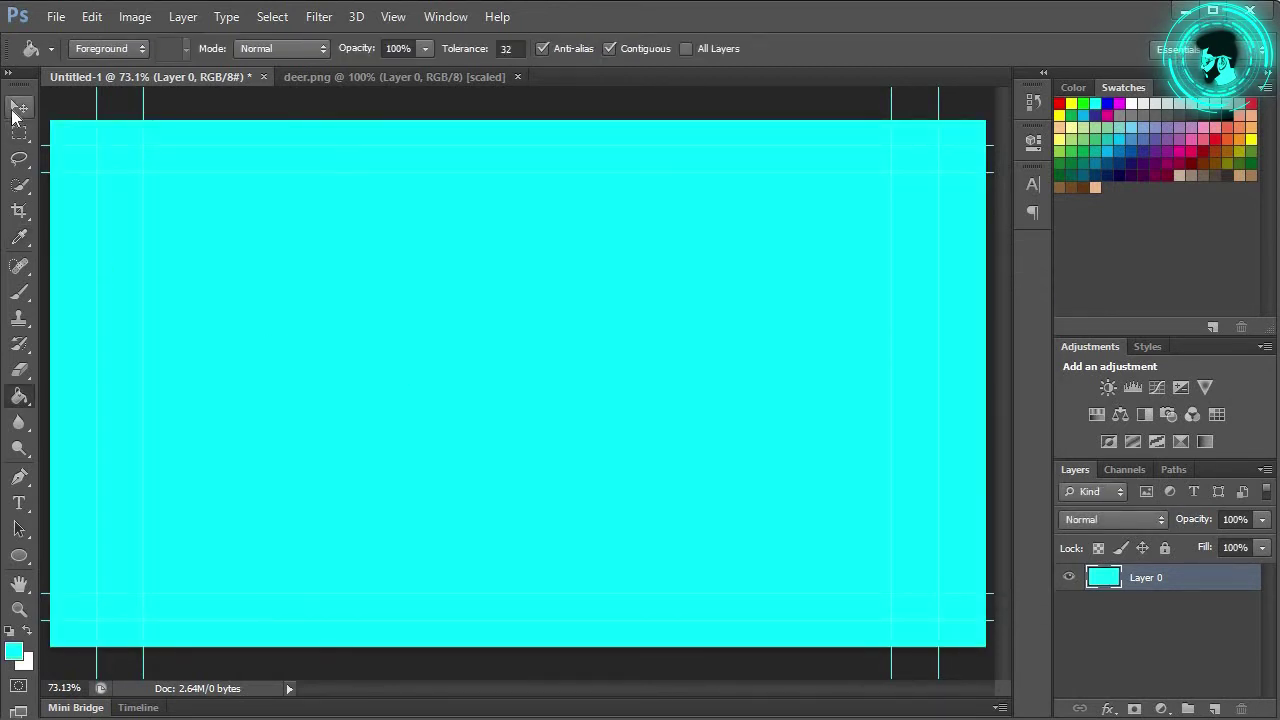
pyautogui.click(16, 110)
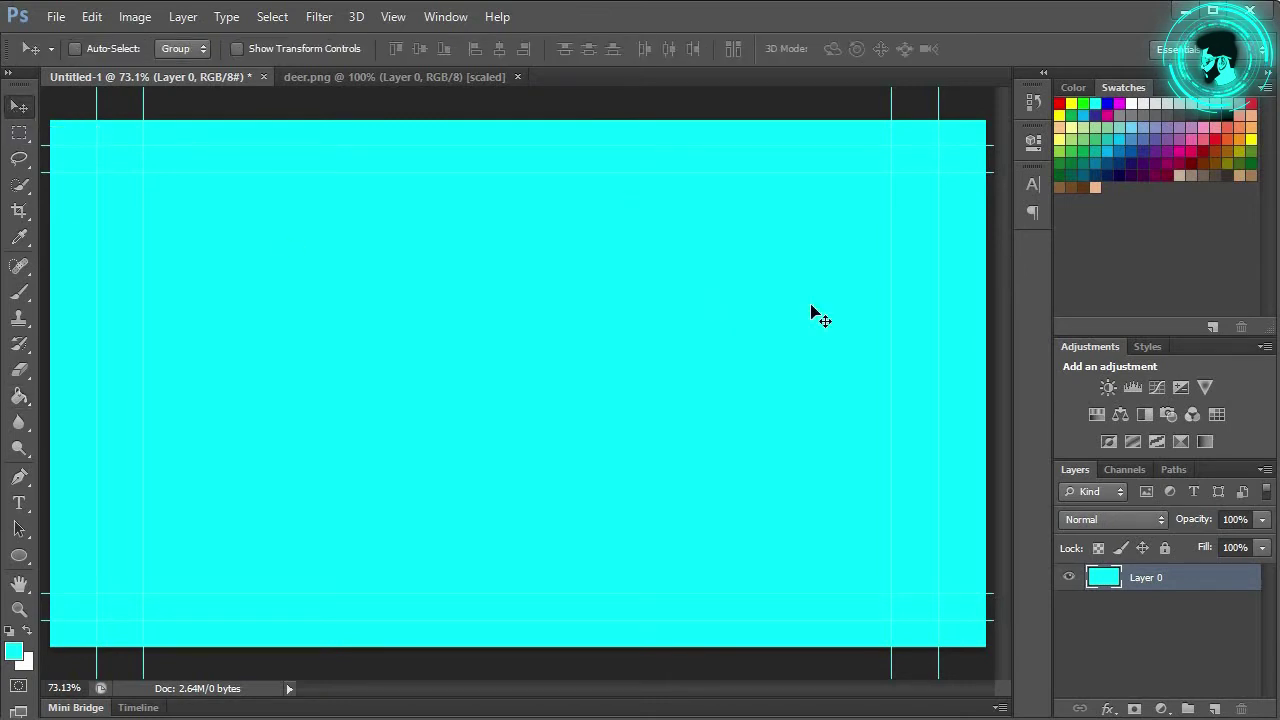
# Add a new layer and draw a large 592 px circle in the middle of the canvas
pyautogui.click(1214, 707)
pyautogui.click(20, 557)
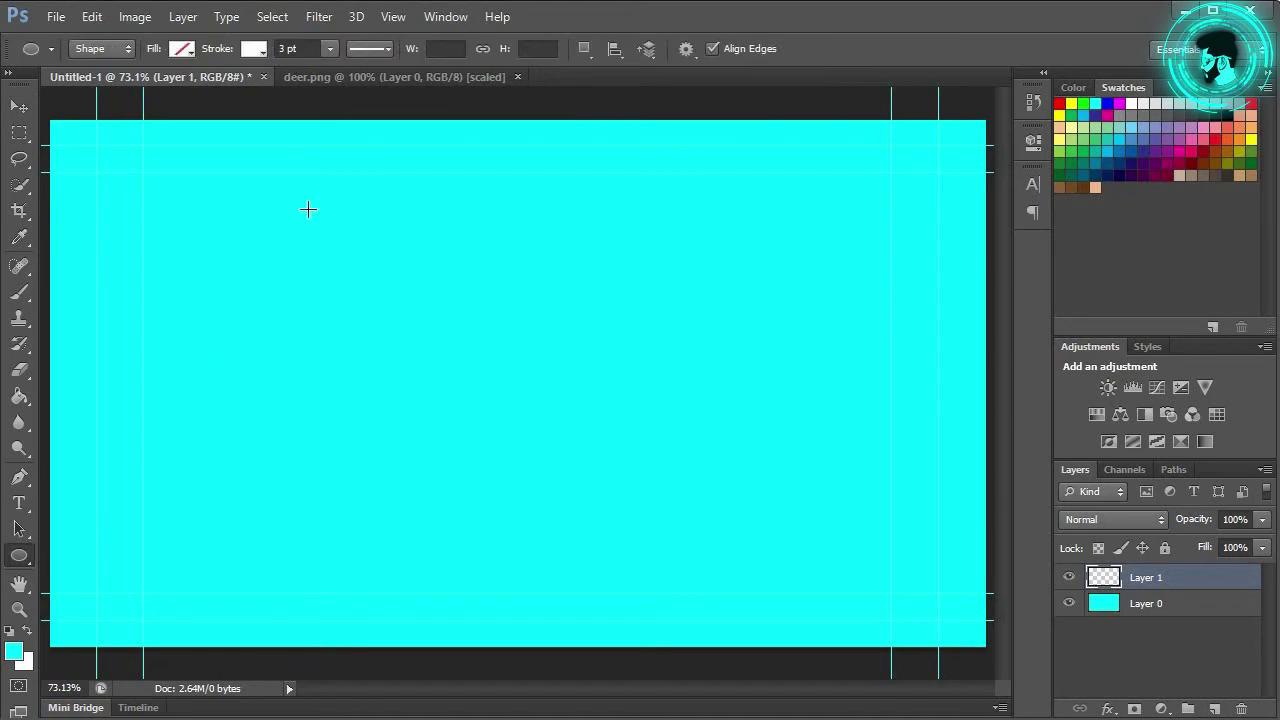
pyautogui.moveTo(289, 161); pyautogui.dragTo(737, 601)
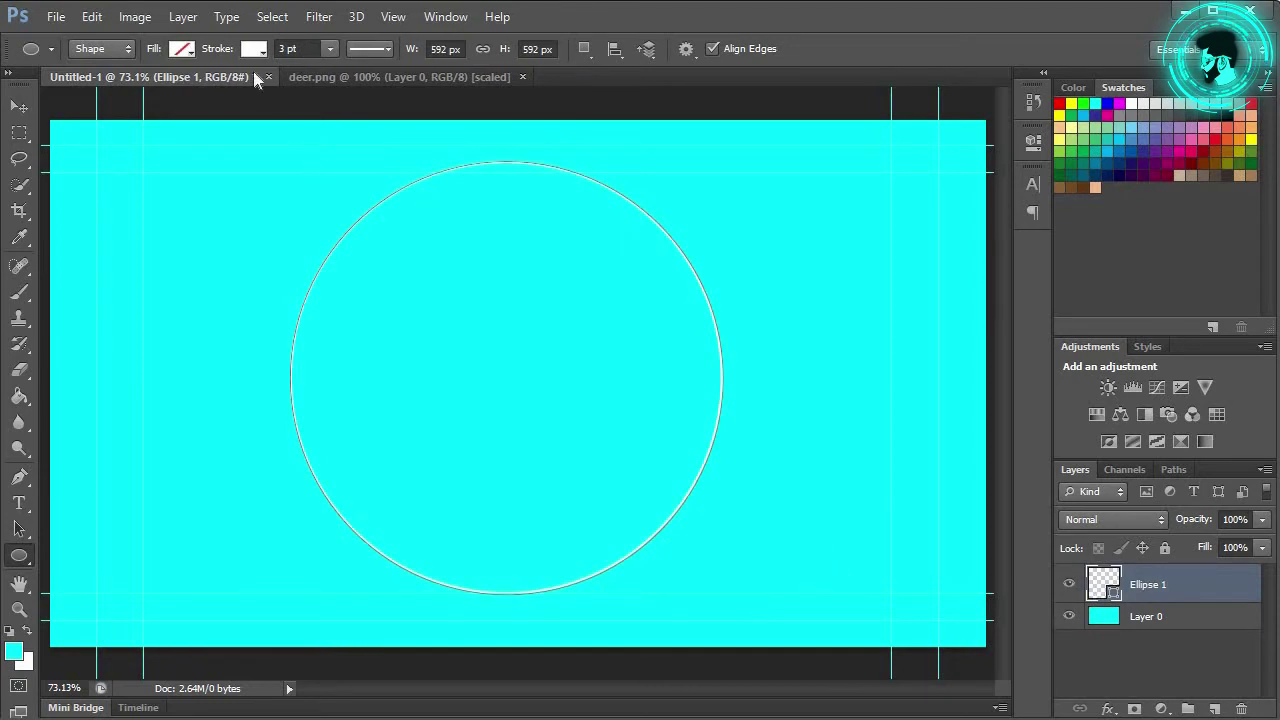
# Give the circle a red fill and no outline
pyautogui.click(181, 48)
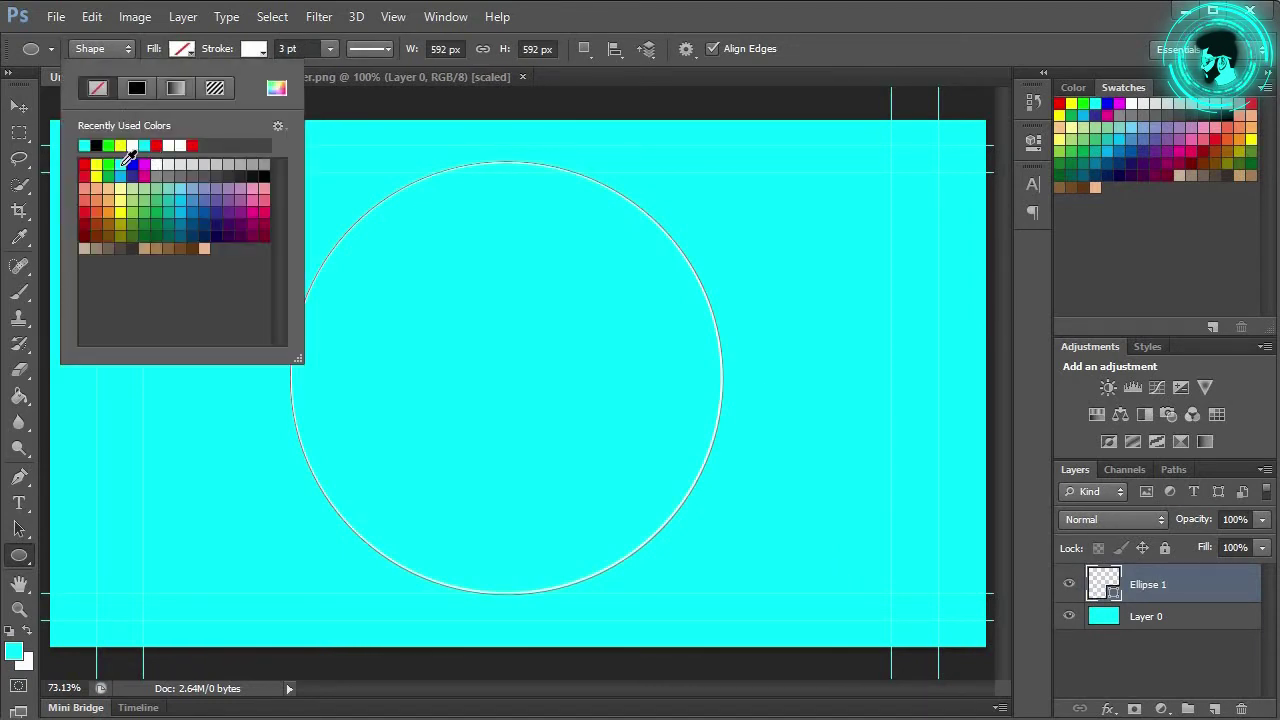
pyautogui.click(85, 163)
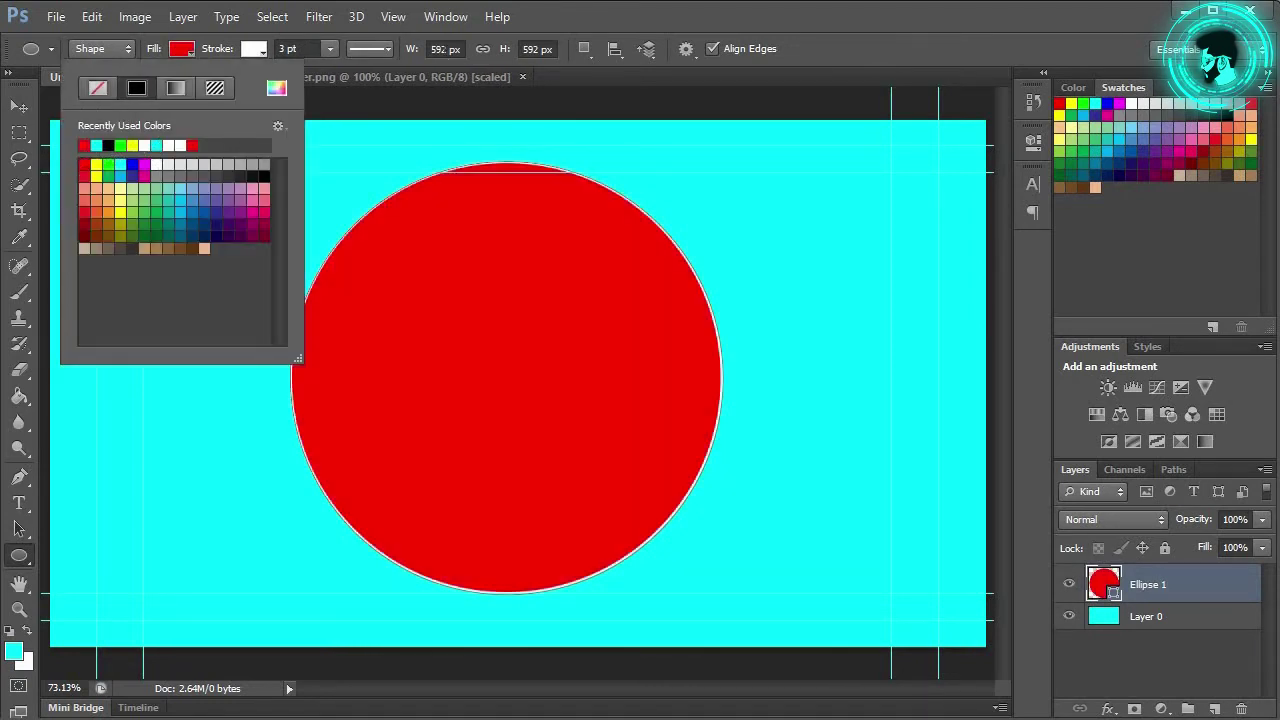
pyautogui.click(255, 48)
pyautogui.click(255, 48)
pyautogui.click(170, 88)
pyautogui.click(22, 107)
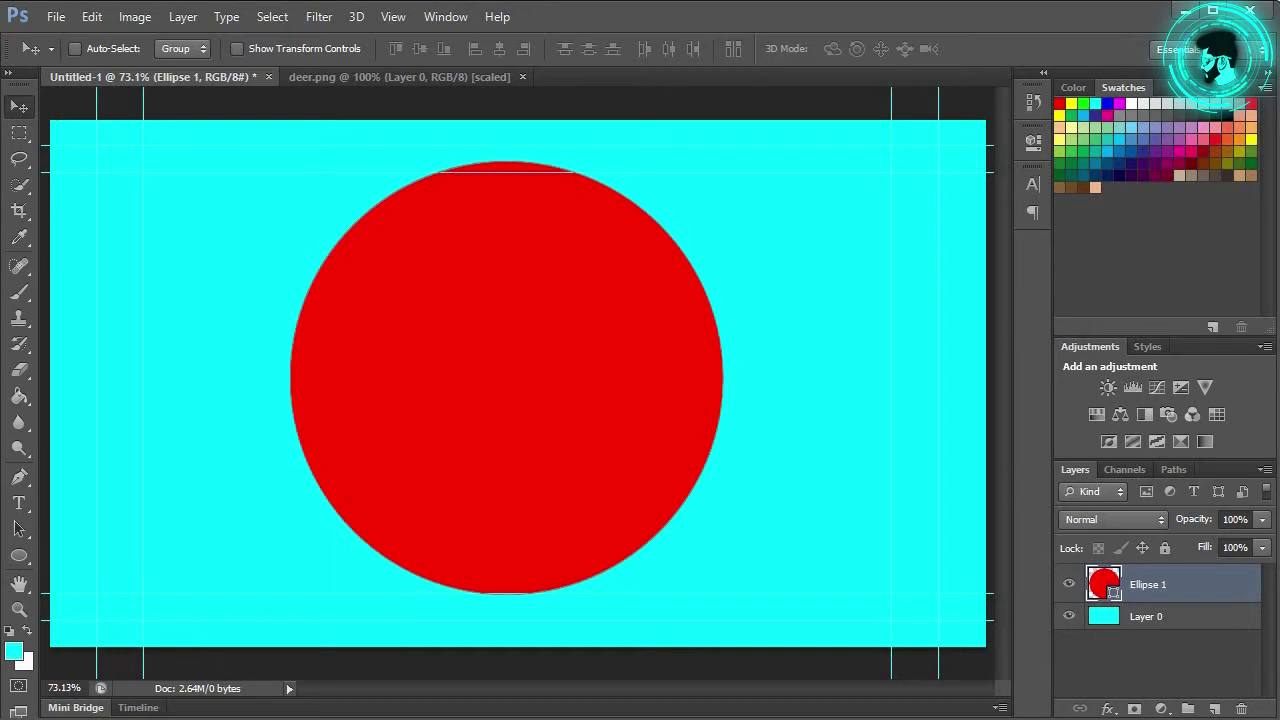
pyautogui.click(22, 556)
# Draw a second, 570 px circle and fill it with white
pyautogui.moveTo(148, 219); pyautogui.dragTo(532, 598)
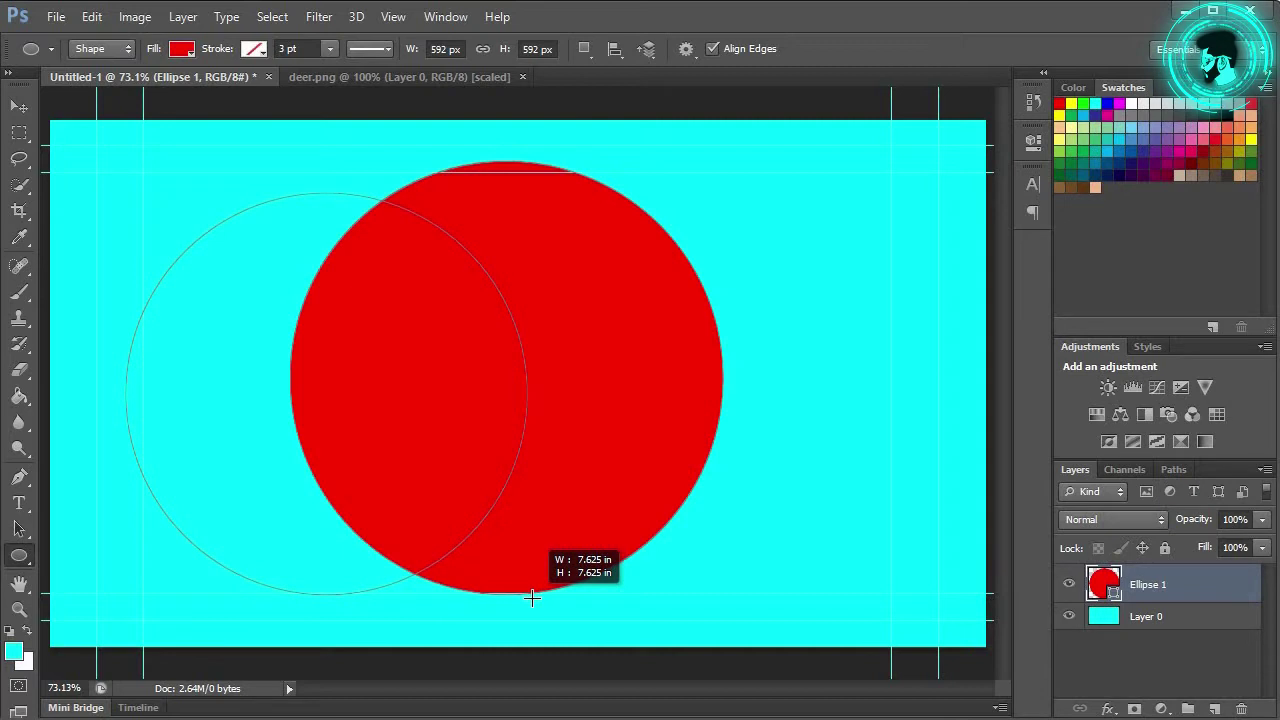
pyautogui.moveTo(532, 598); pyautogui.dragTo(542, 609)
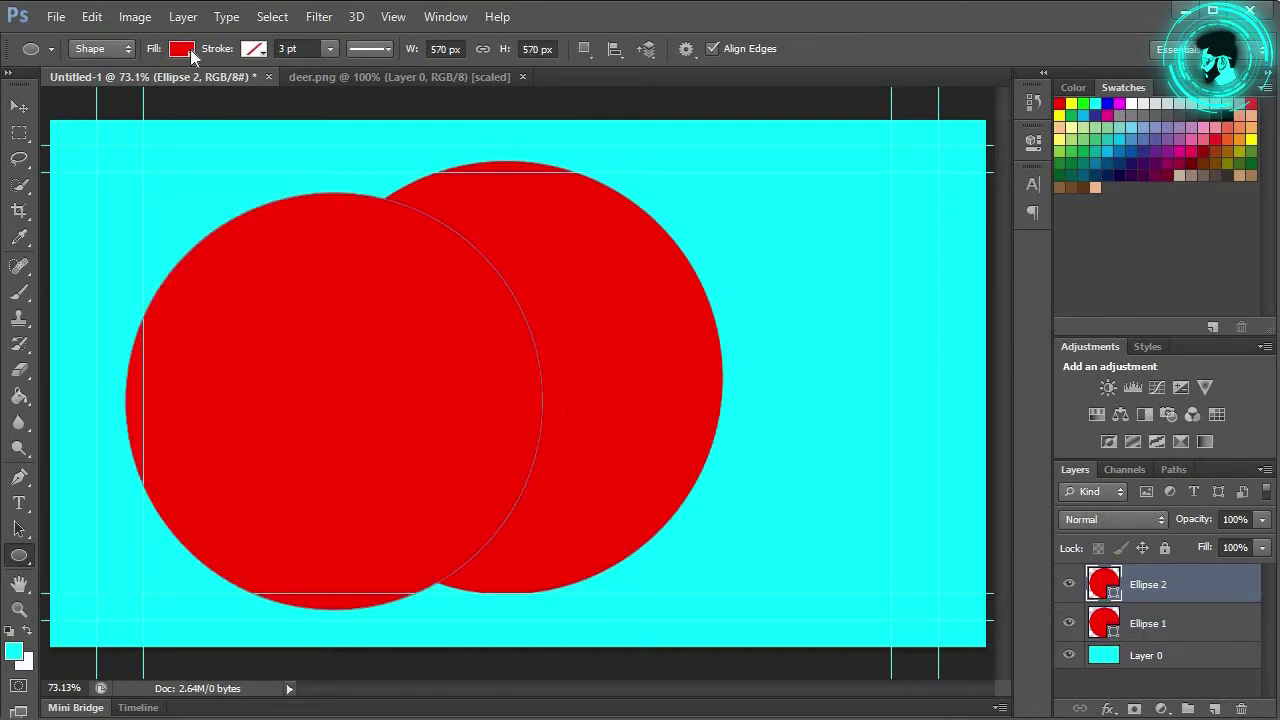
pyautogui.click(182, 49)
pyautogui.click(181, 145)
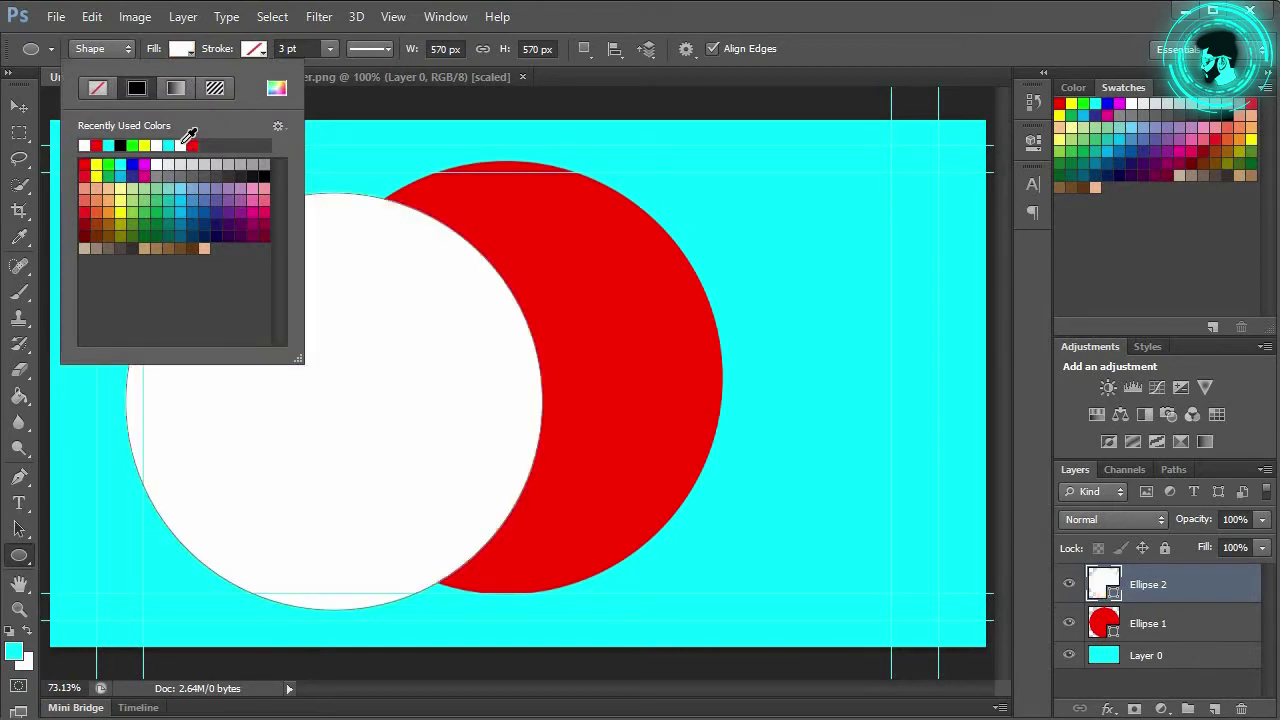
# Centre the white and red circles vertically and horizontally on the canvas, then deselect
pyautogui.click(14, 108)
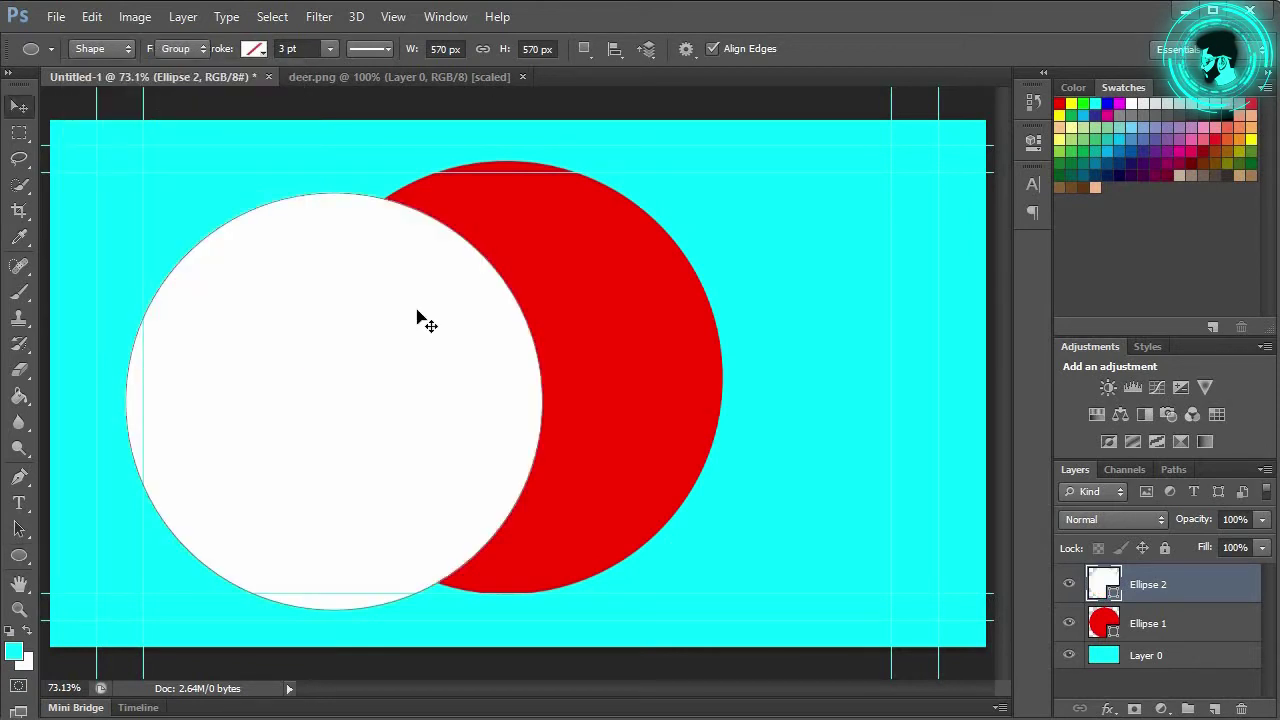
pyautogui.hotkey('ctrl', 'a')
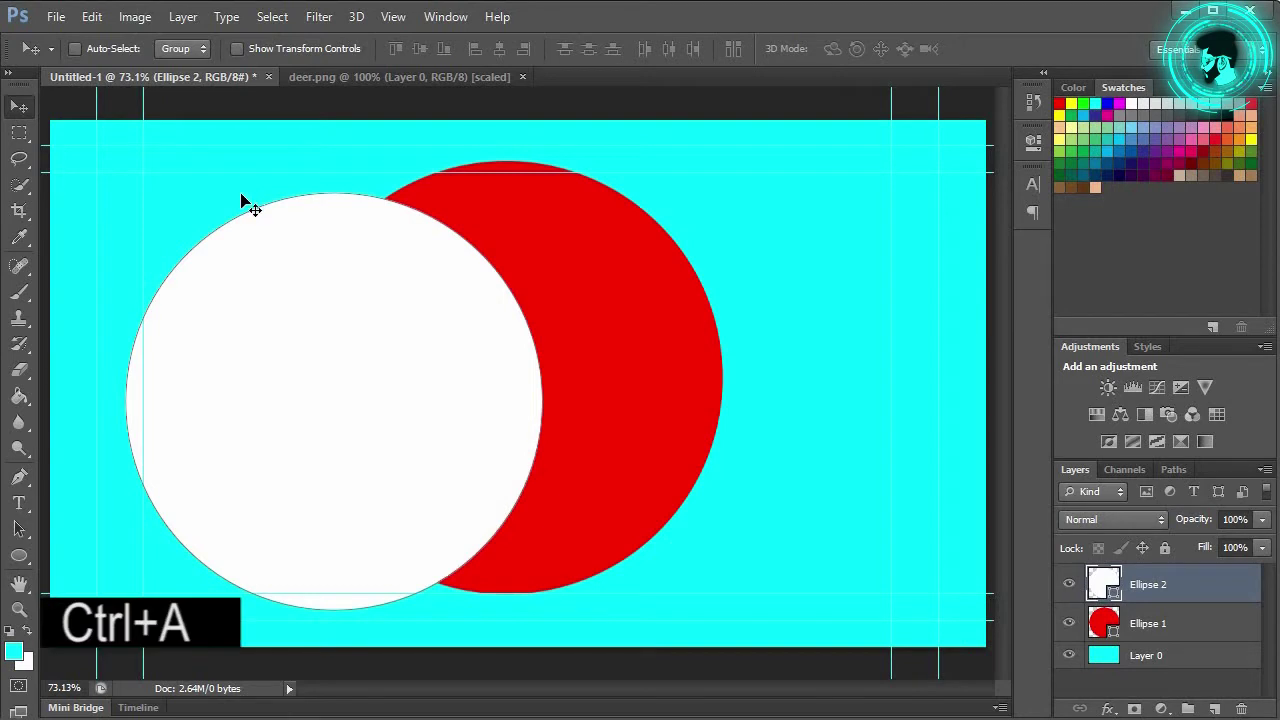
pyautogui.click(420, 48)
pyautogui.click(499, 49)
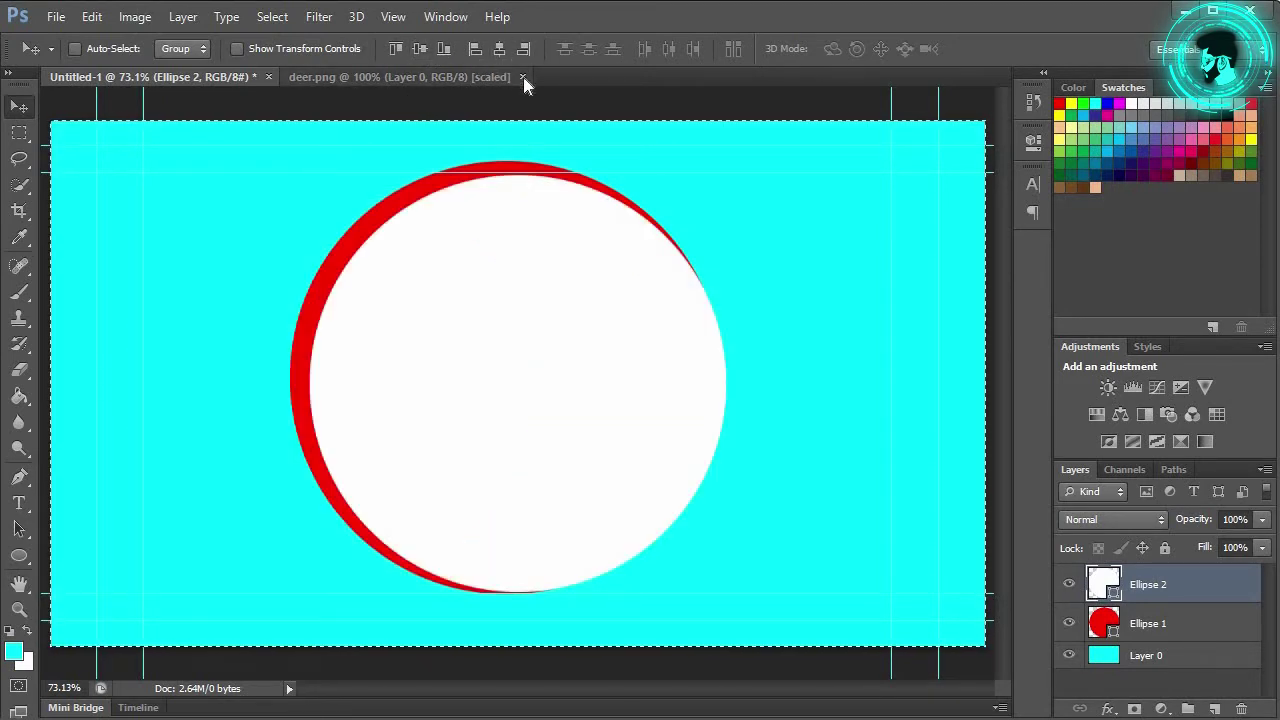
pyautogui.click(1150, 624)
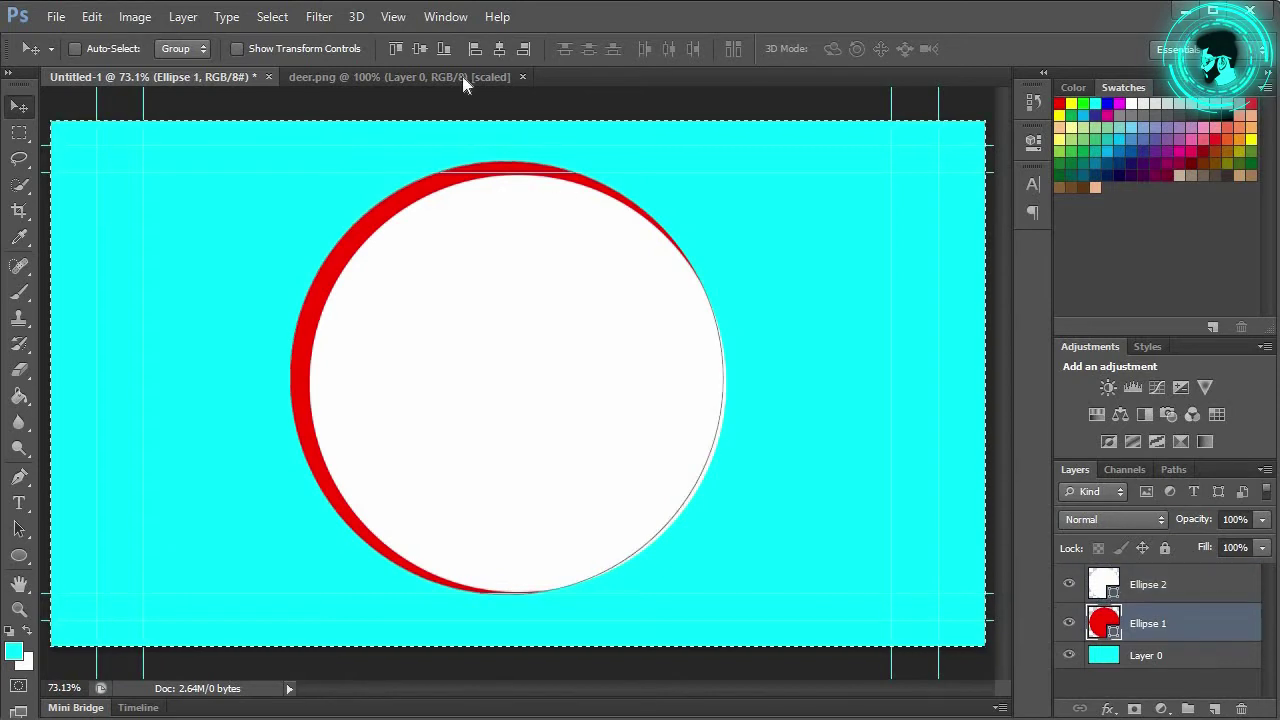
pyautogui.click(419, 48)
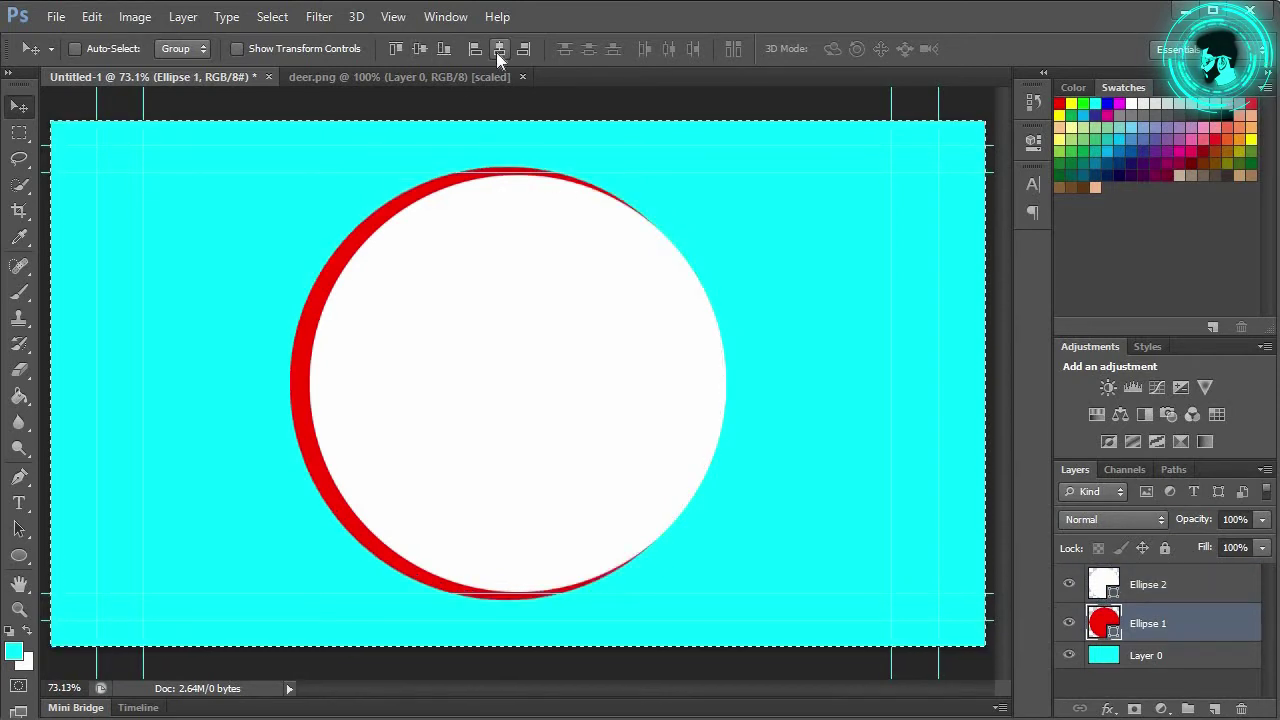
pyautogui.click(497, 50)
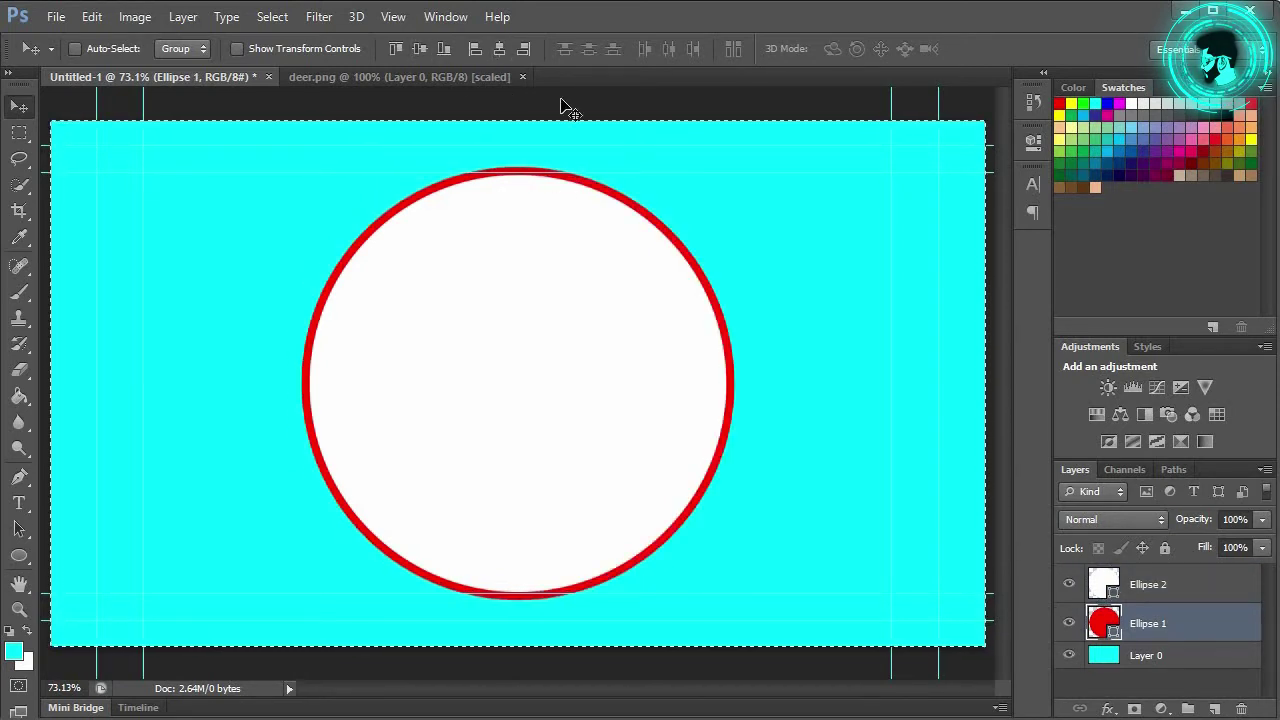
pyautogui.click(272, 17)
pyautogui.click(290, 57)
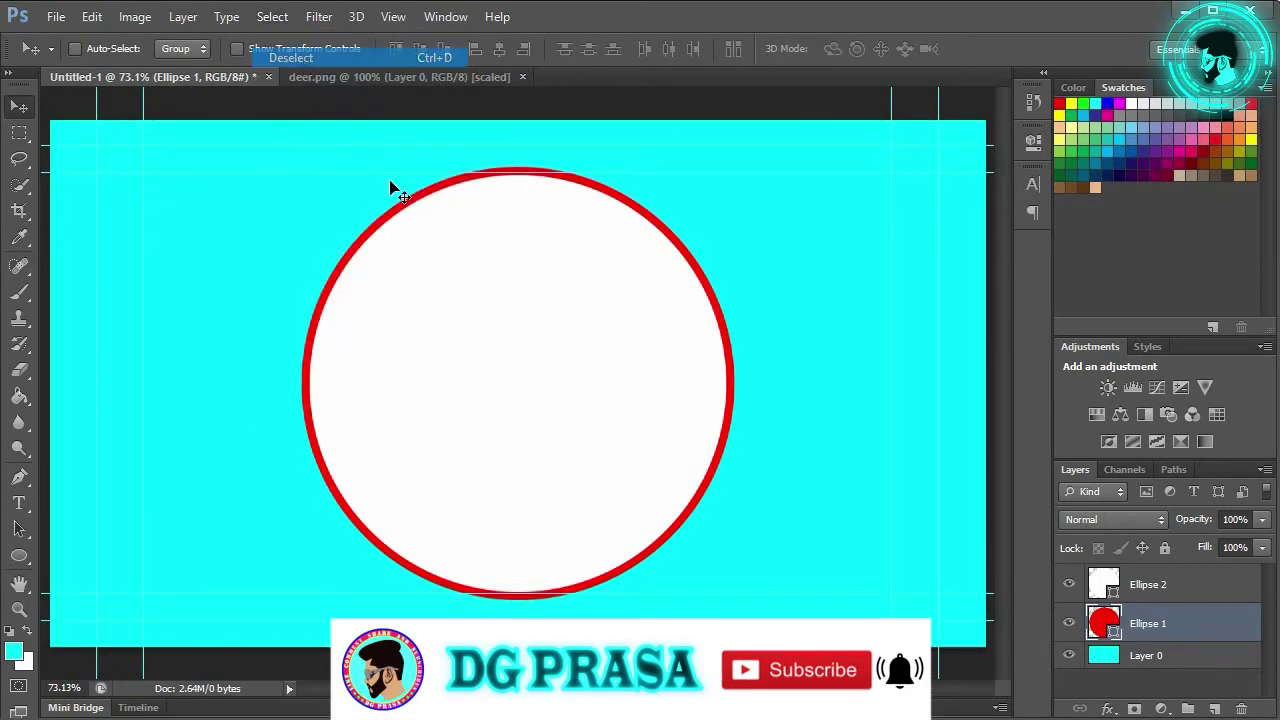
# Combine Ellipse 1 and 2 with Subtract Front Shape into a white ring, then add an empty layer
pyautogui.keyDown('shift'); pyautogui.click(1183, 584); pyautogui.keyUp('shift')
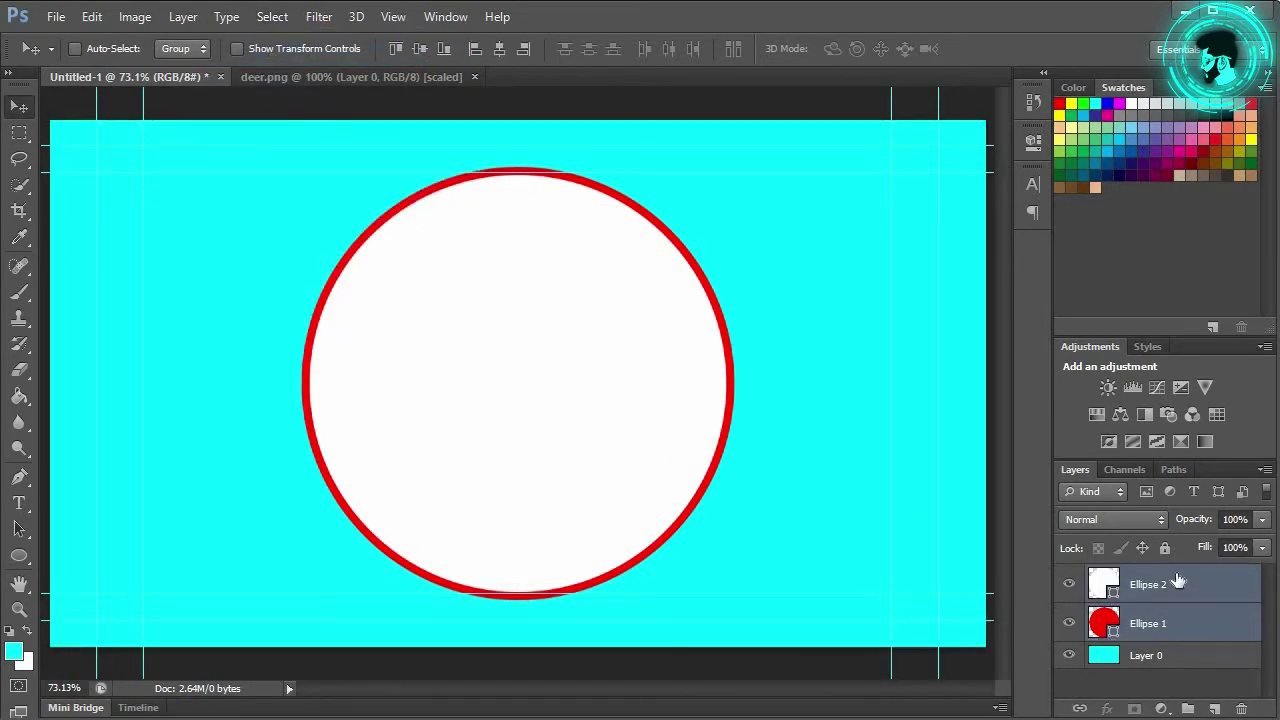
pyautogui.click(181, 17)
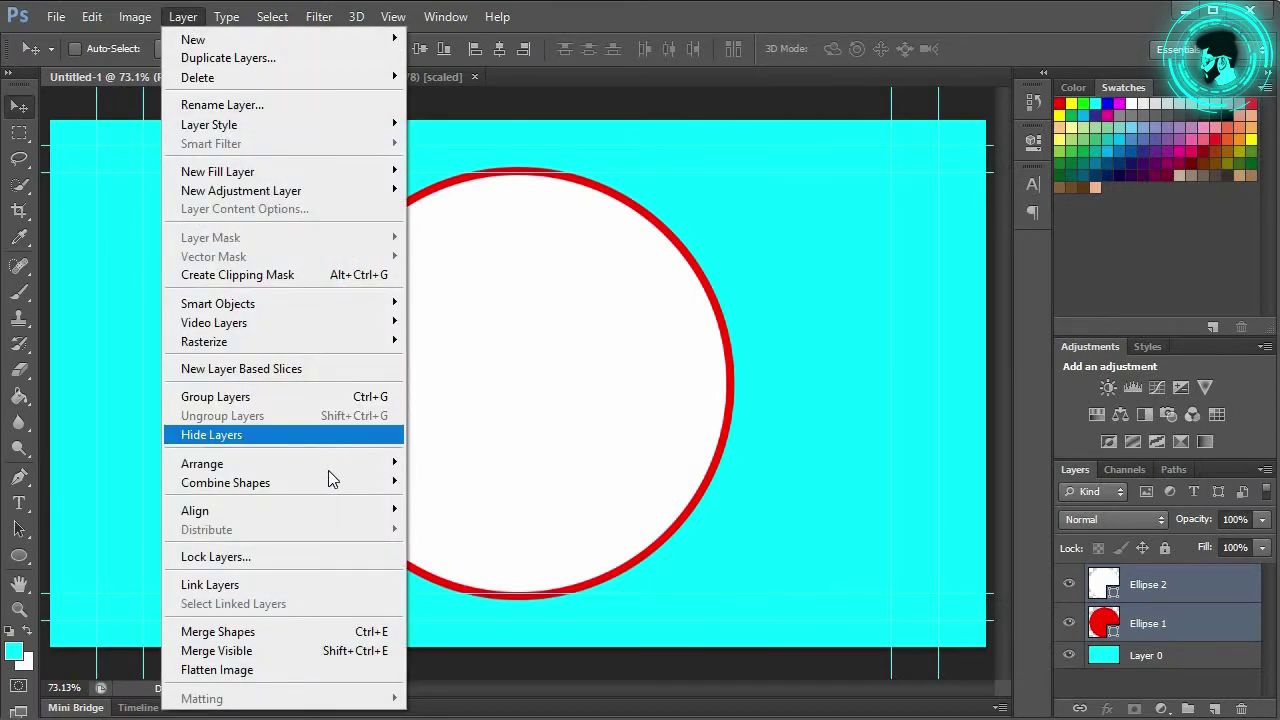
pyautogui.click(478, 501)
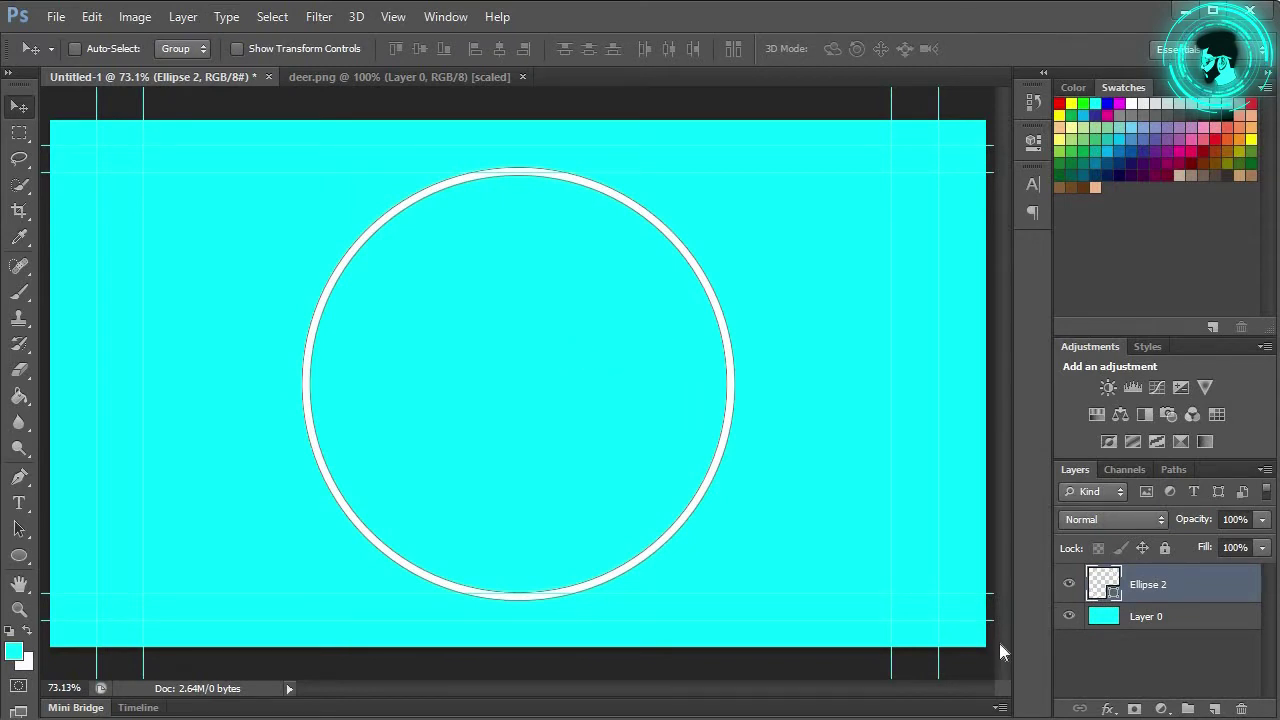
pyautogui.click(1086, 658)
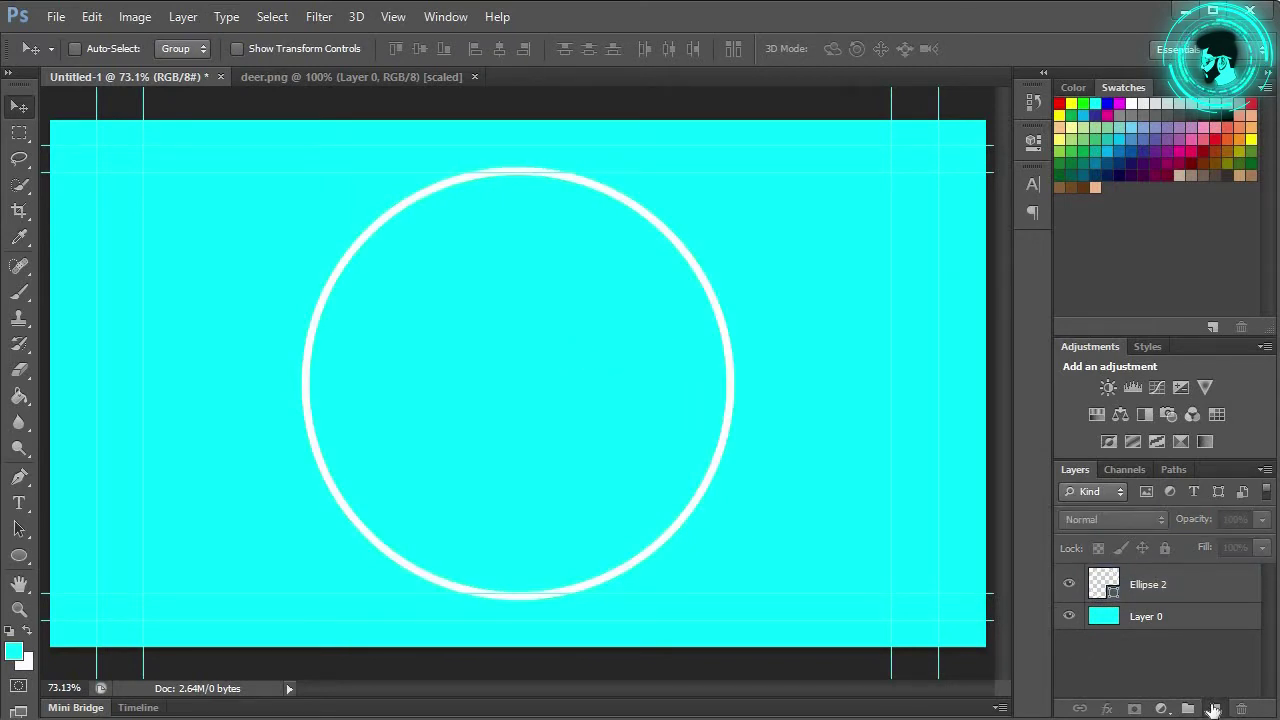
pyautogui.click(1214, 708)
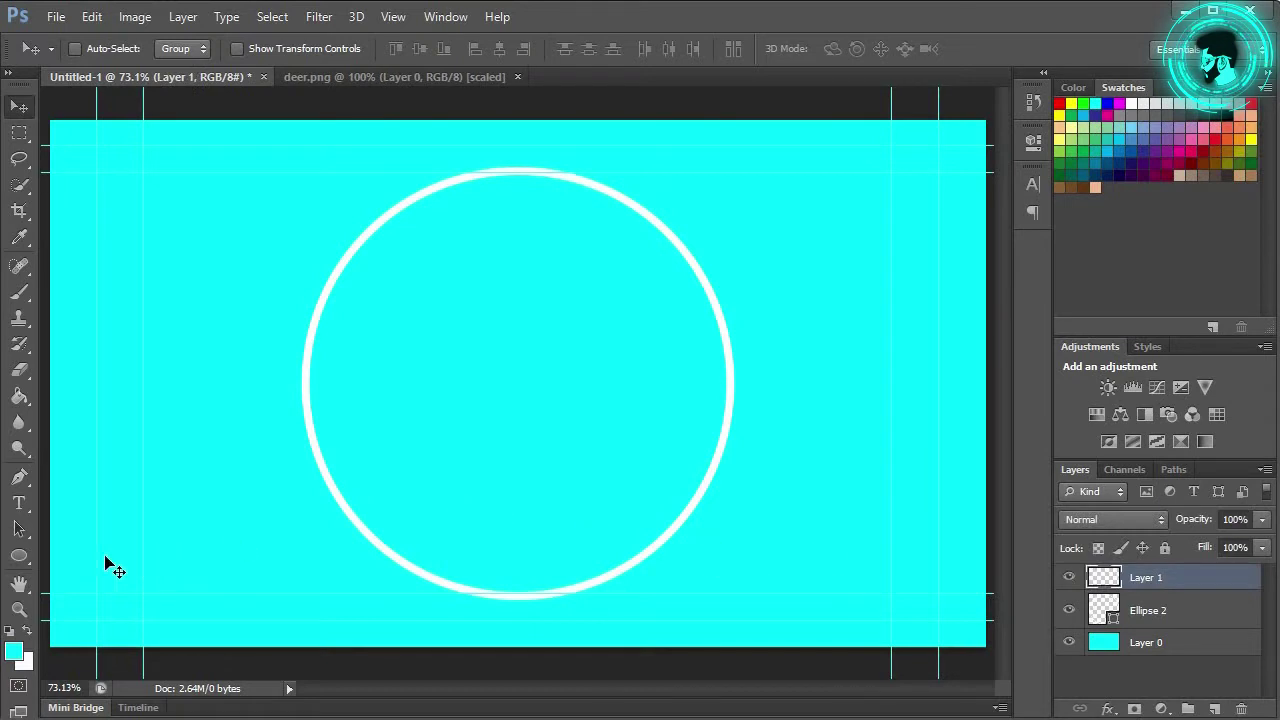
pyautogui.click(19, 556)
# Draw a third, 516 px circle over the ring and remove its outline
pyautogui.moveTo(370, 243)
pyautogui.mouseDown()
pyautogui.moveTo(714, 597)
pyautogui.moveTo(817, 646)
pyautogui.moveTo(786, 626)
pyautogui.mouseUp()
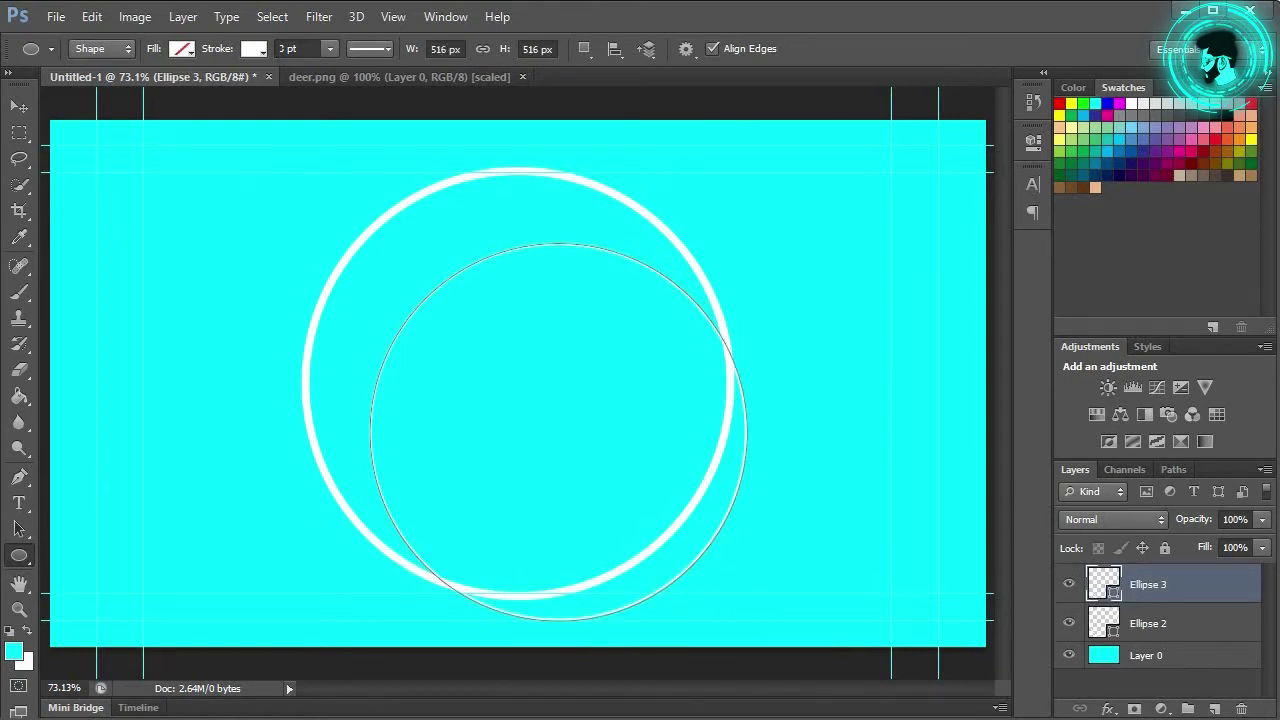
pyautogui.click(330, 48)
pyautogui.moveTo(311, 71); pyautogui.dragTo(346, 75)
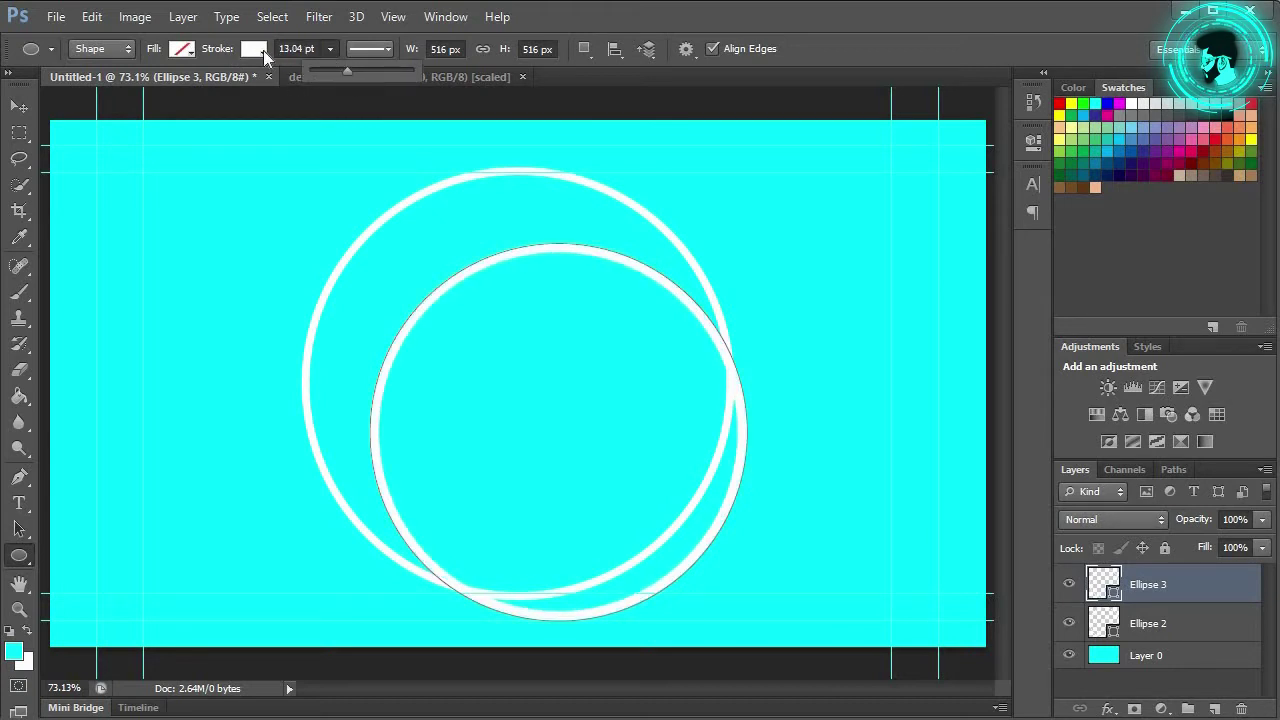
pyautogui.moveTo(343, 69); pyautogui.dragTo(332, 73)
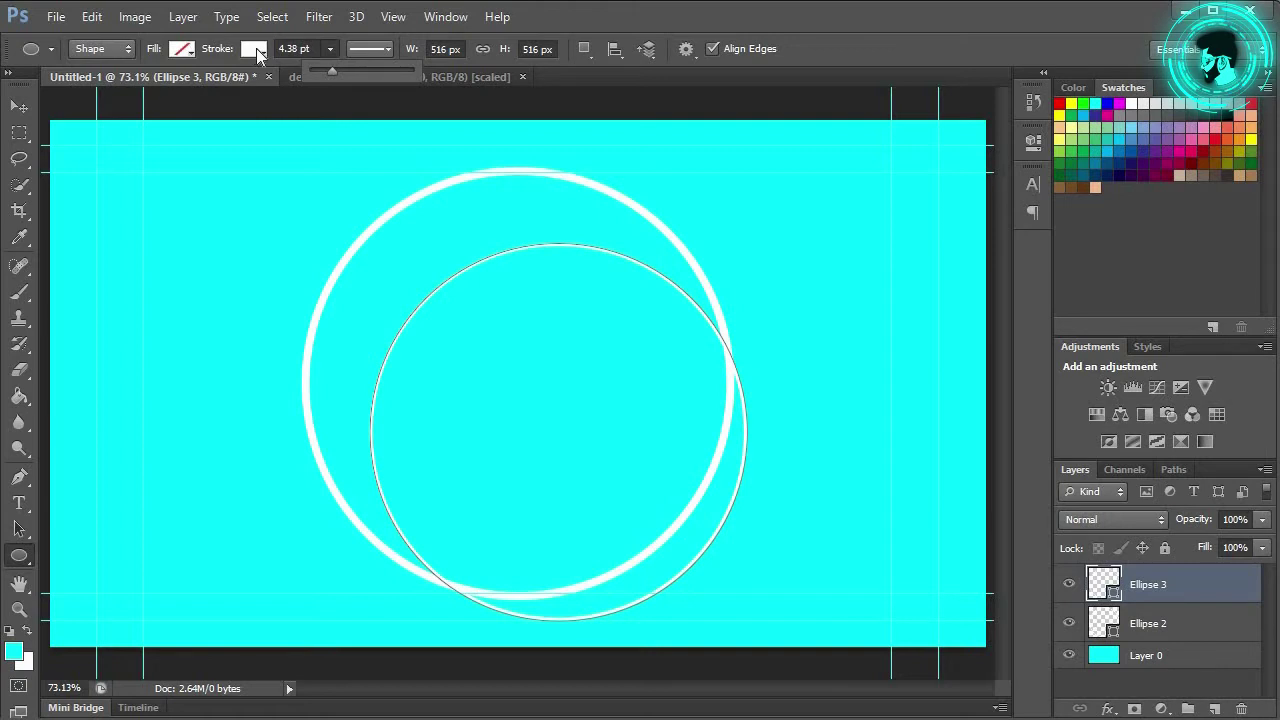
pyautogui.click(182, 48)
pyautogui.click(174, 88)
pyautogui.click(186, 50)
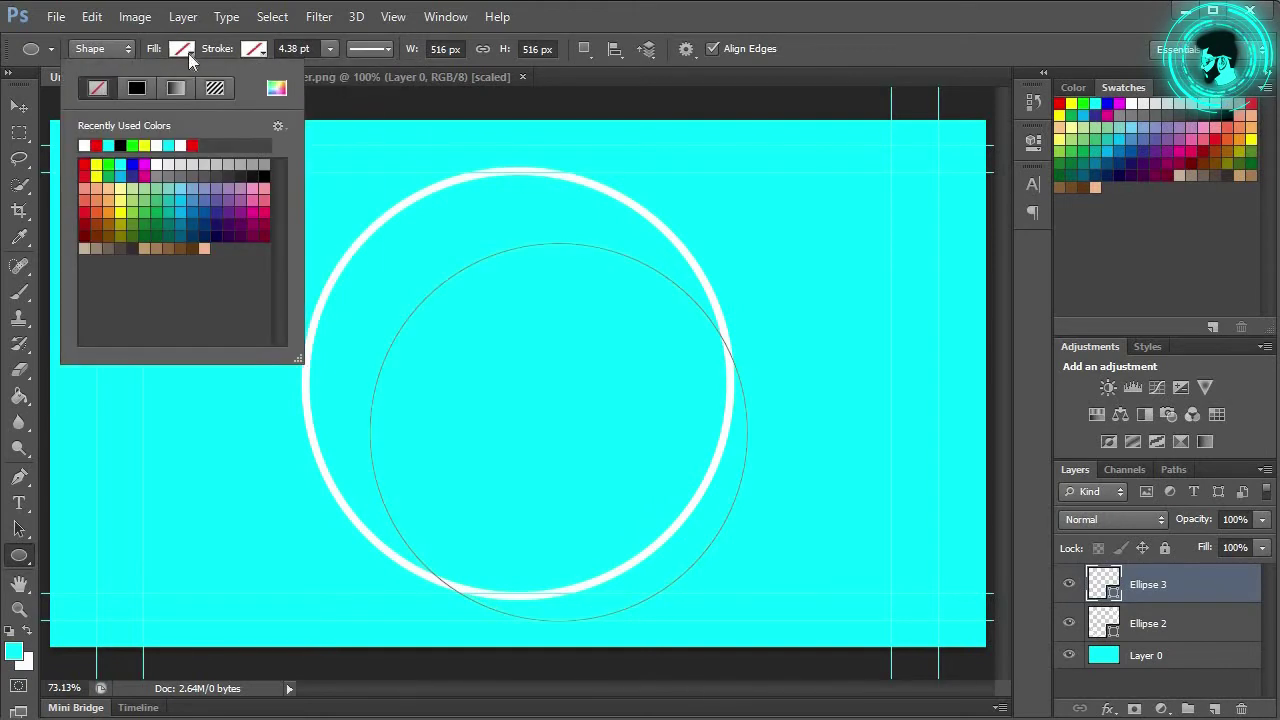
# Fill the inner circle red, centre it on the canvas, and add a new empty layer
pyautogui.click(99, 145)
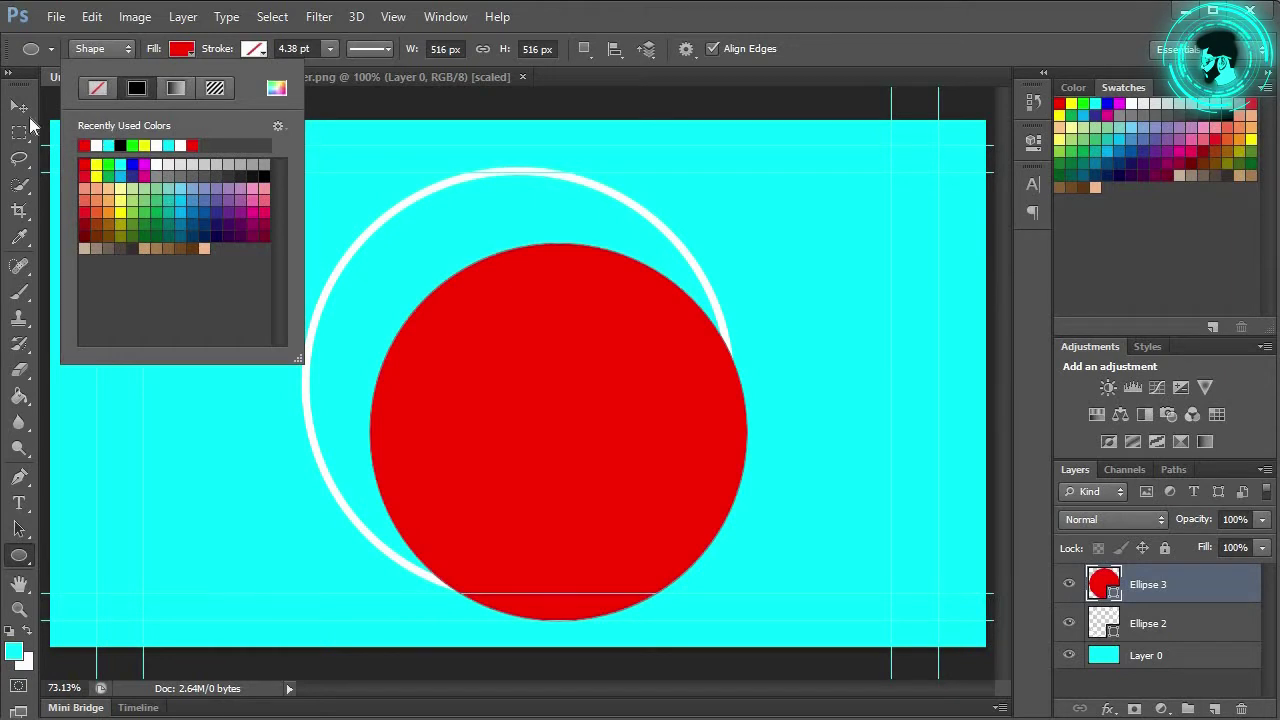
pyautogui.click(27, 118)
pyautogui.hotkey('ctrl', 'a')
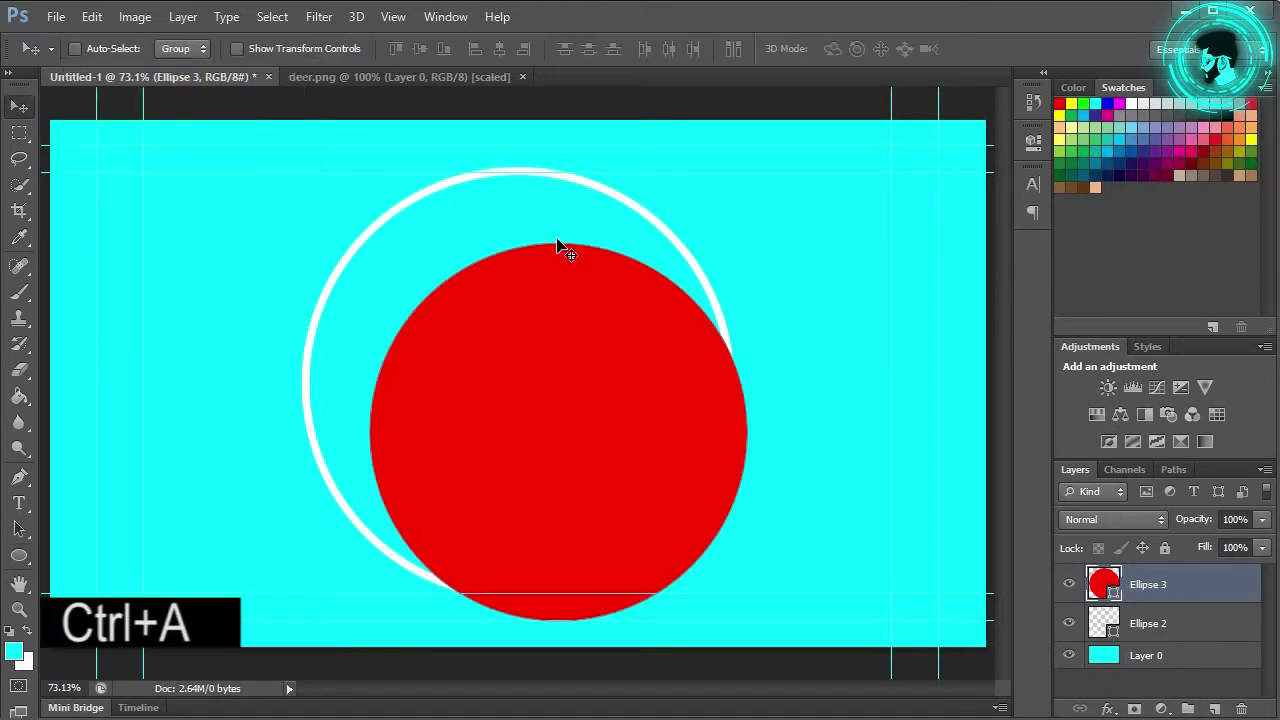
pyautogui.click(421, 48)
pyautogui.click(500, 49)
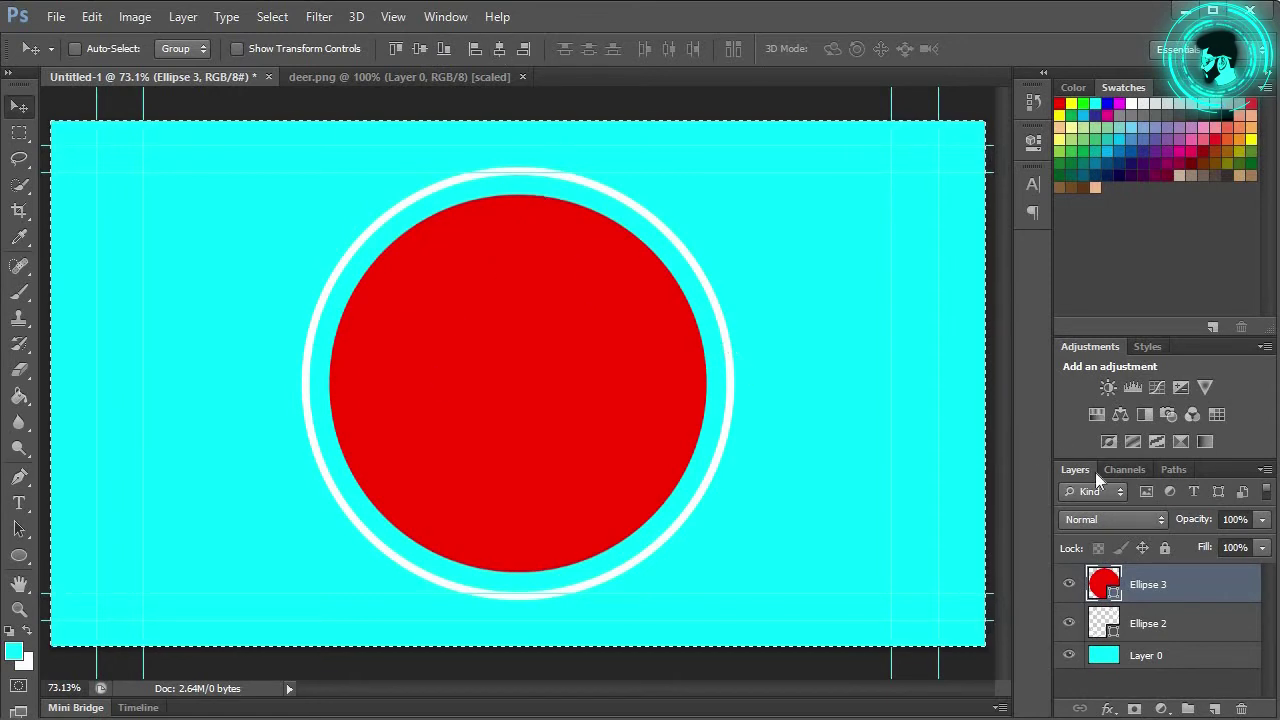
pyautogui.click(1213, 708)
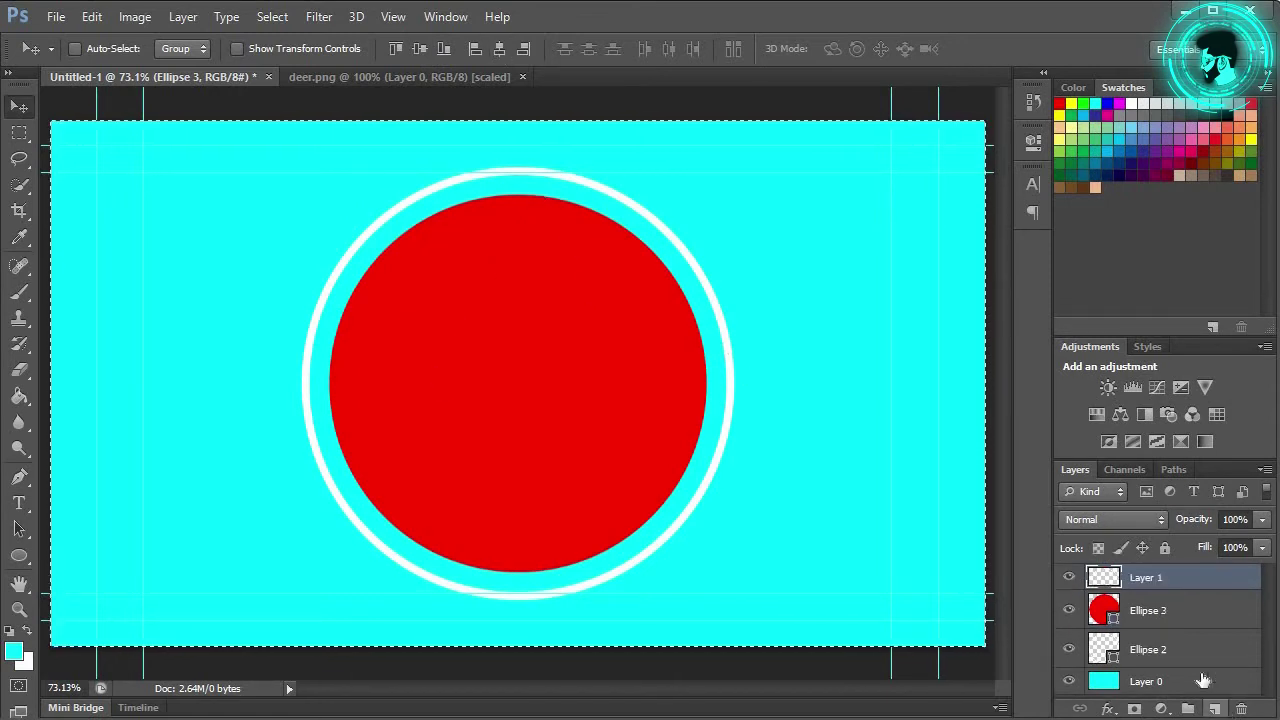
pyautogui.click(19, 556)
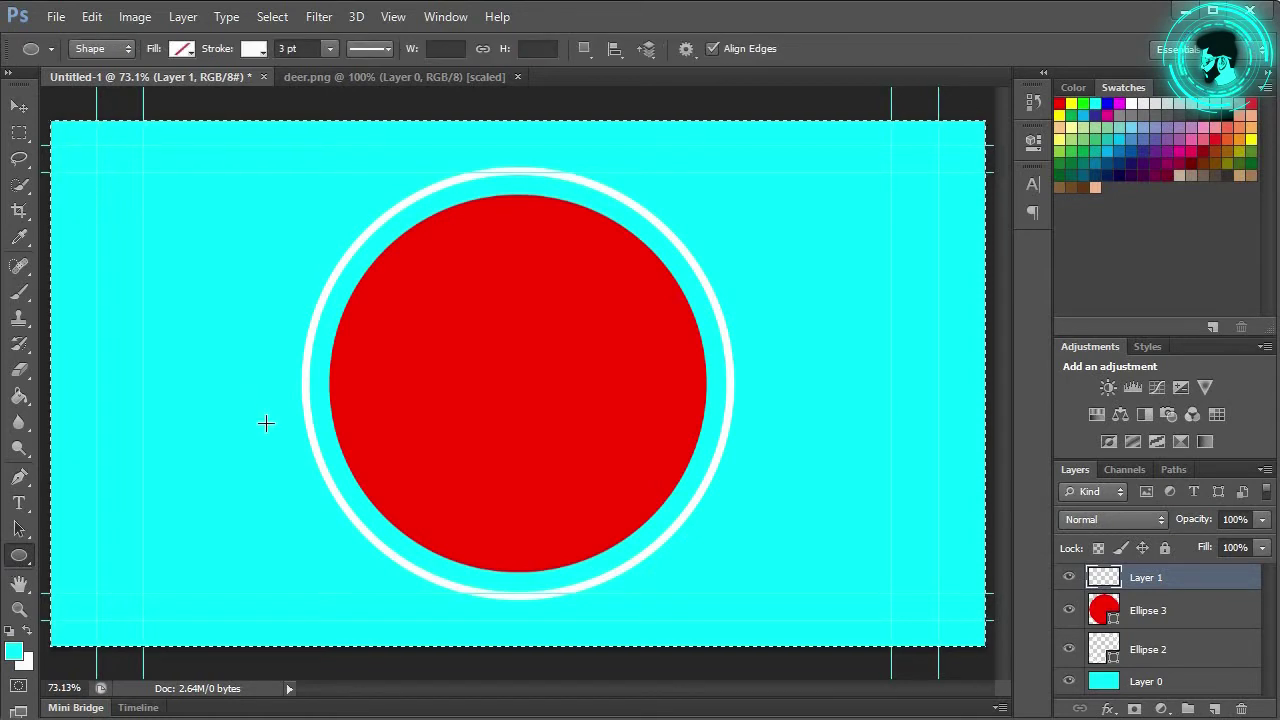
# Draw a white circle without outline and centre it over the red circle
pyautogui.moveTo(97, 148)
pyautogui.mouseDown()
pyautogui.moveTo(431, 414)
pyautogui.moveTo(502, 561)
pyautogui.moveTo(463, 531)
pyautogui.moveTo(479, 531)
pyautogui.mouseUp()
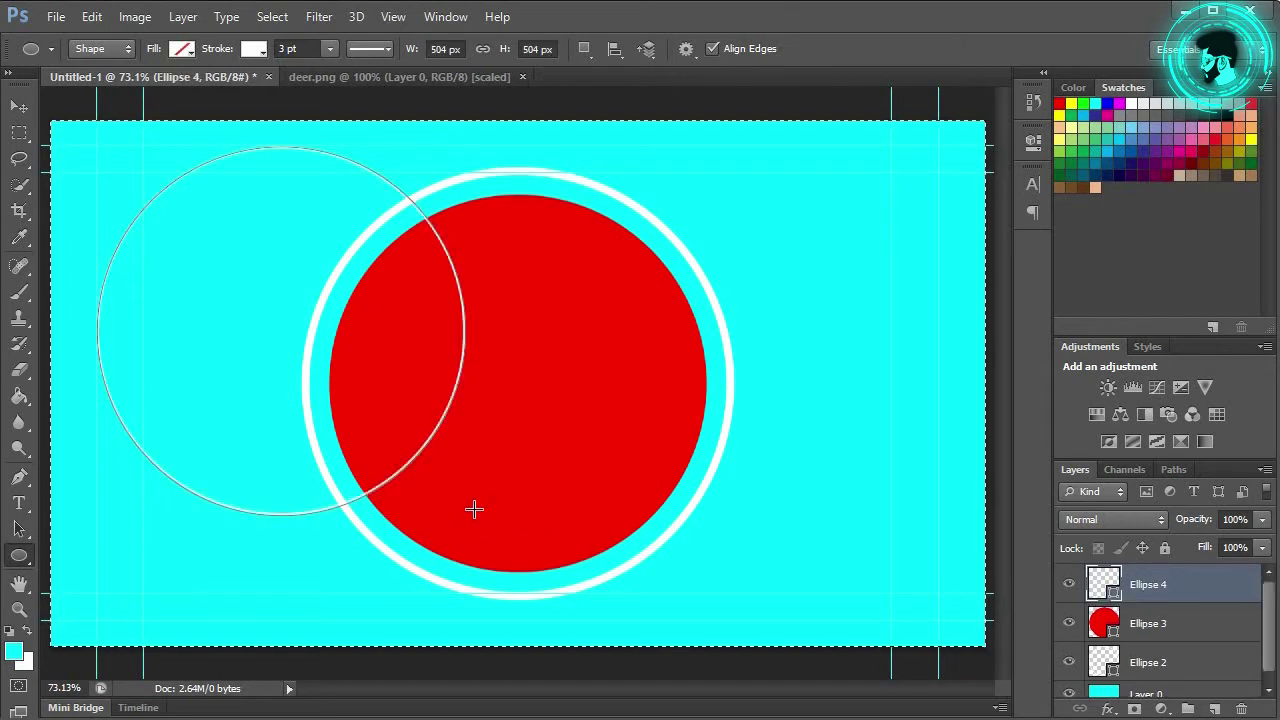
pyautogui.click(181, 49)
pyautogui.click(172, 87)
pyautogui.click(181, 49)
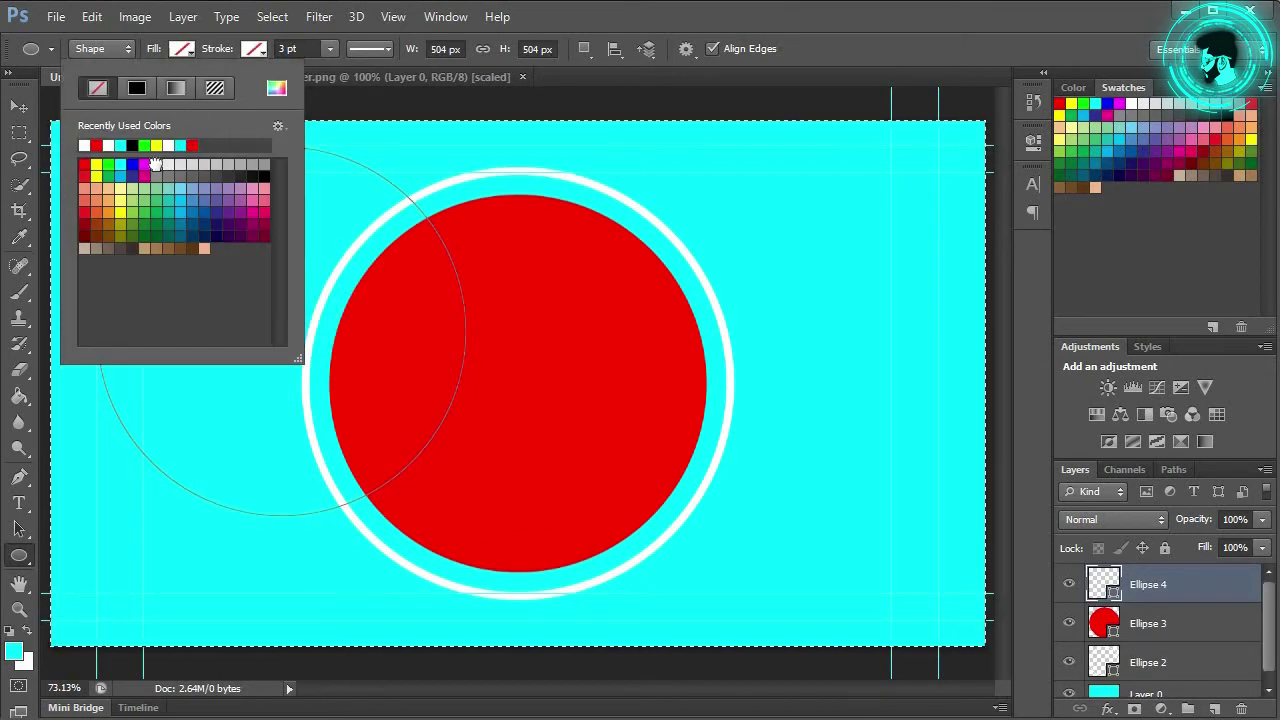
pyautogui.click(156, 164)
pyautogui.click(19, 105)
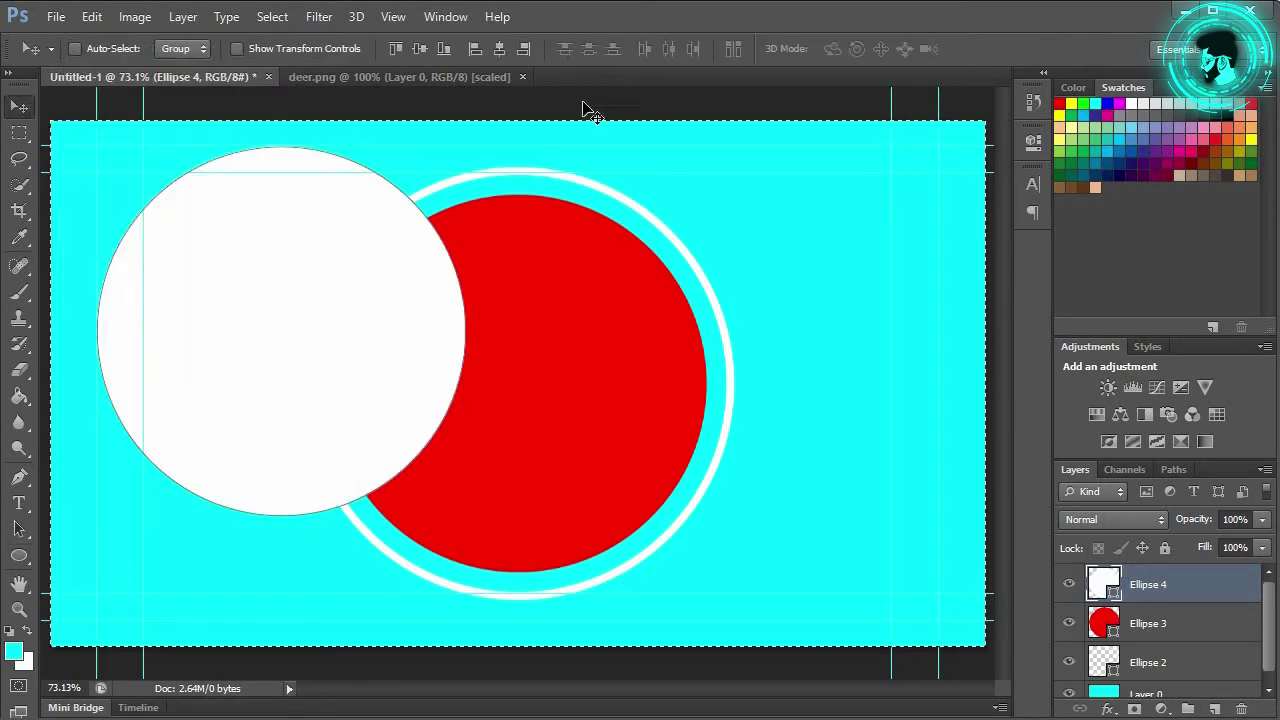
pyautogui.click(499, 49)
pyautogui.click(419, 49)
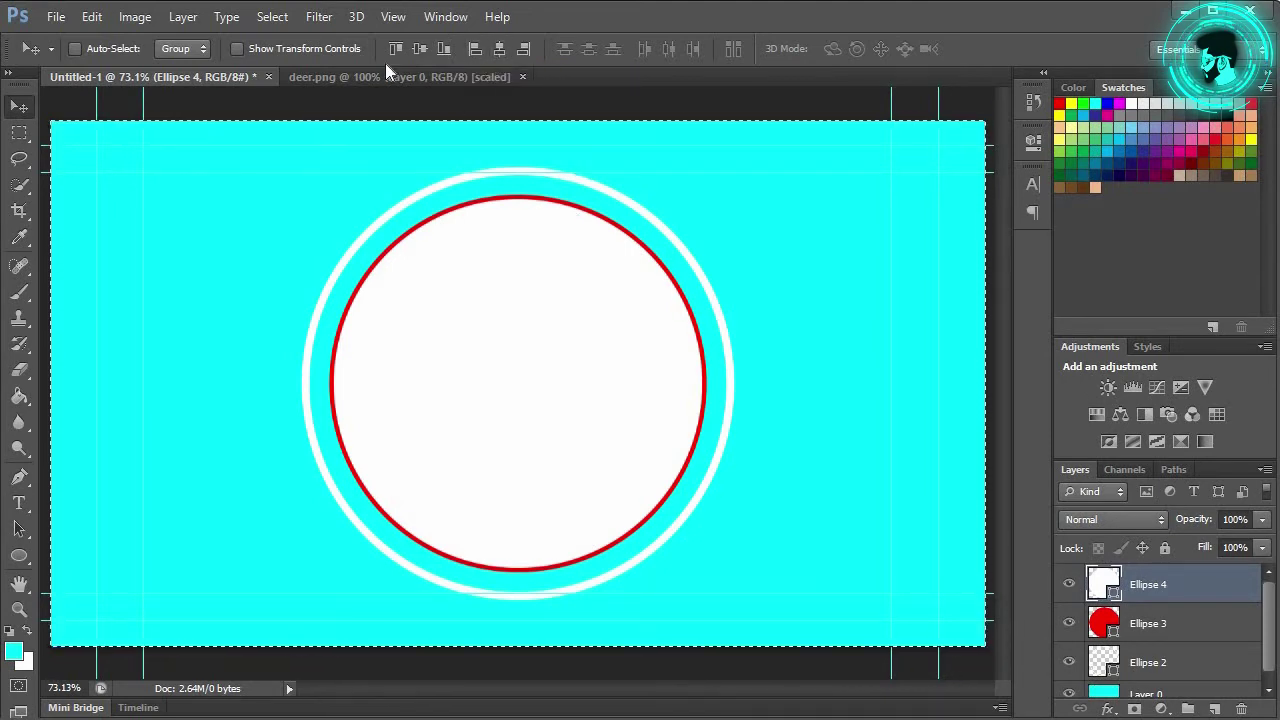
# Scale the white circle to about 96% and re-centre it, leaving a thin red ring
pyautogui.click(184, 17)
pyautogui.click(226, 17)
pyautogui.click(280, 57)
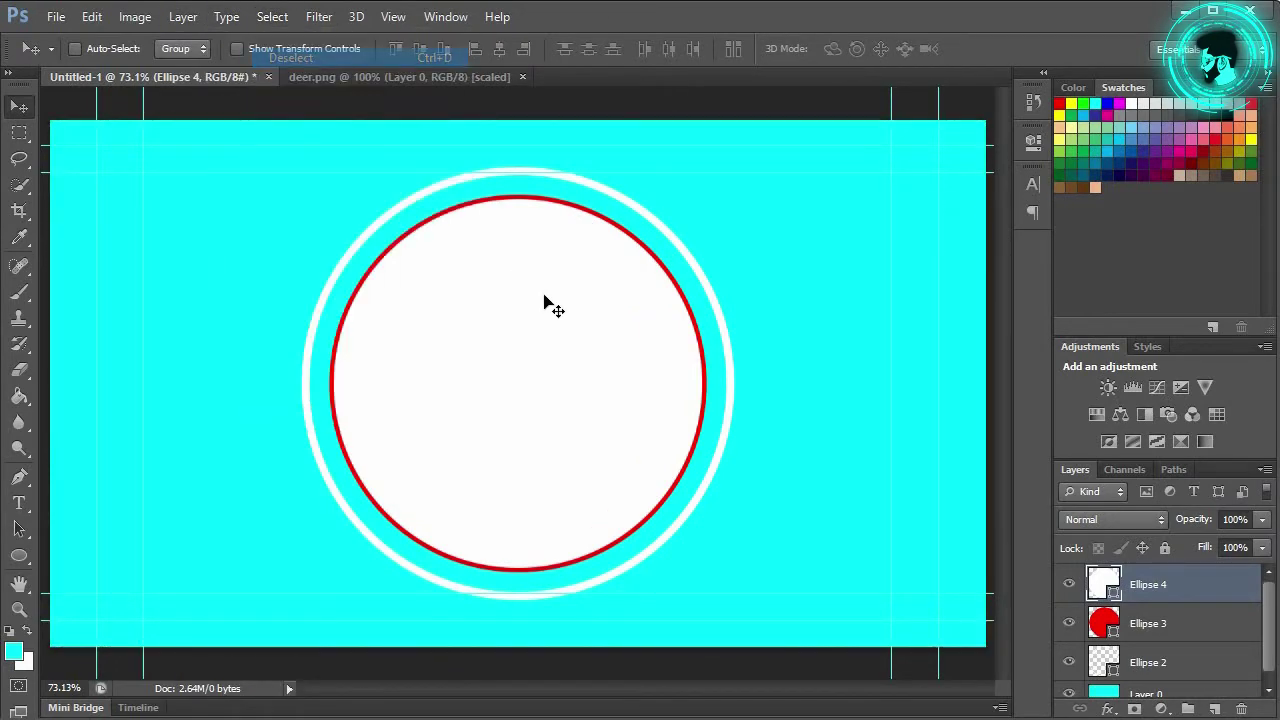
pyautogui.hotkey('ctrl', 't')
pyautogui.moveTo(708, 190); pyautogui.dragTo(701, 196)
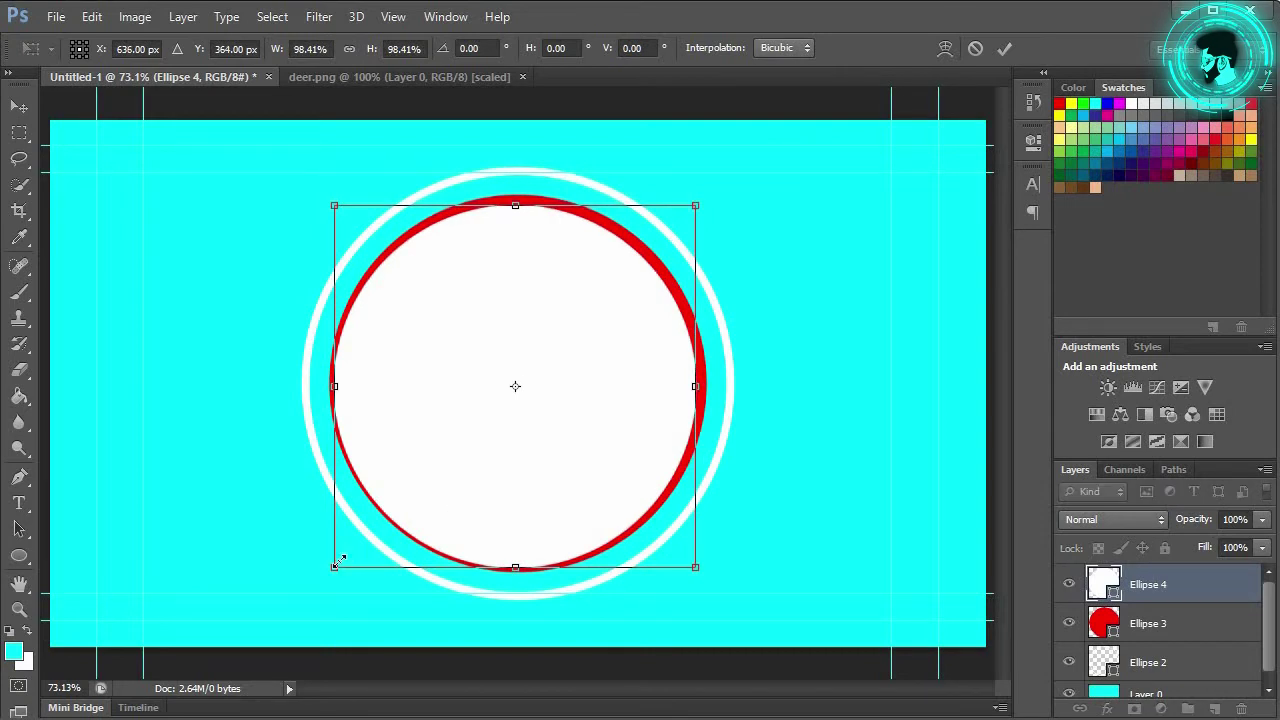
pyautogui.moveTo(341, 557); pyautogui.dragTo(347, 551)
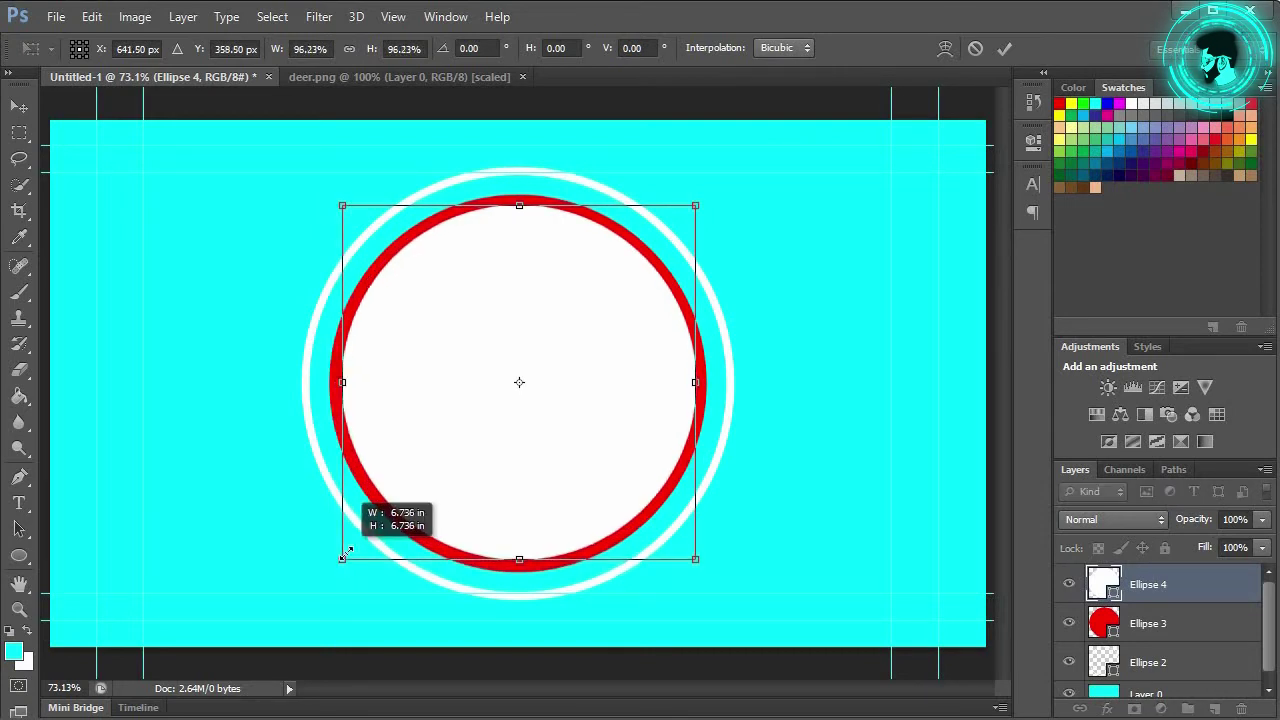
pyautogui.click(1005, 48)
pyautogui.hotkey('ctrl', 'a')
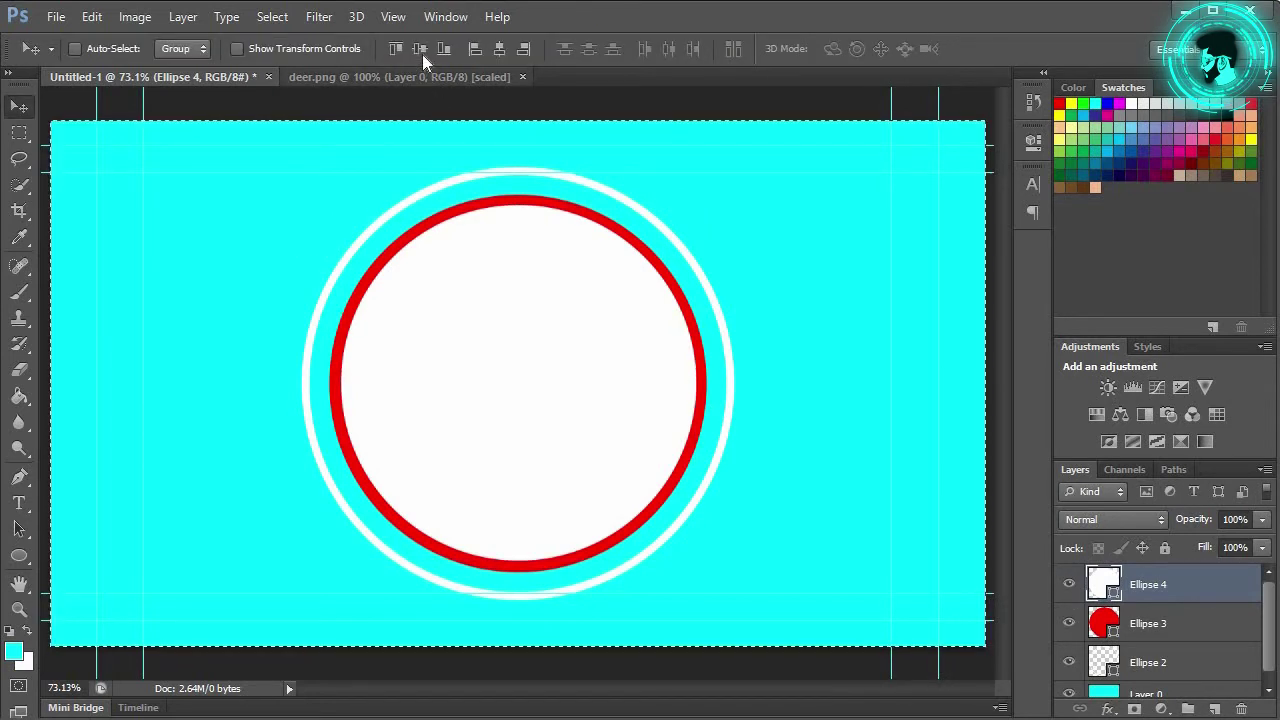
pyautogui.click(499, 48)
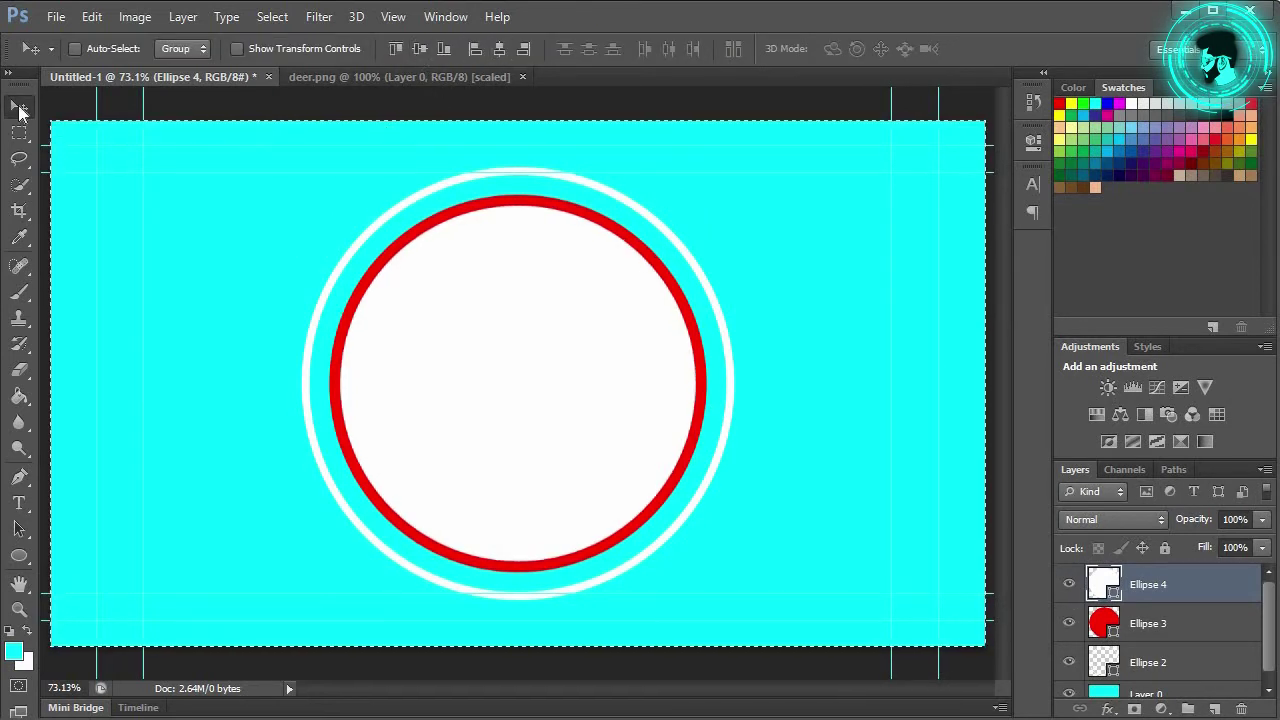
# Subtract the white circle from the red Ellipse 3, leaving a thin white ring
pyautogui.click(276, 17)
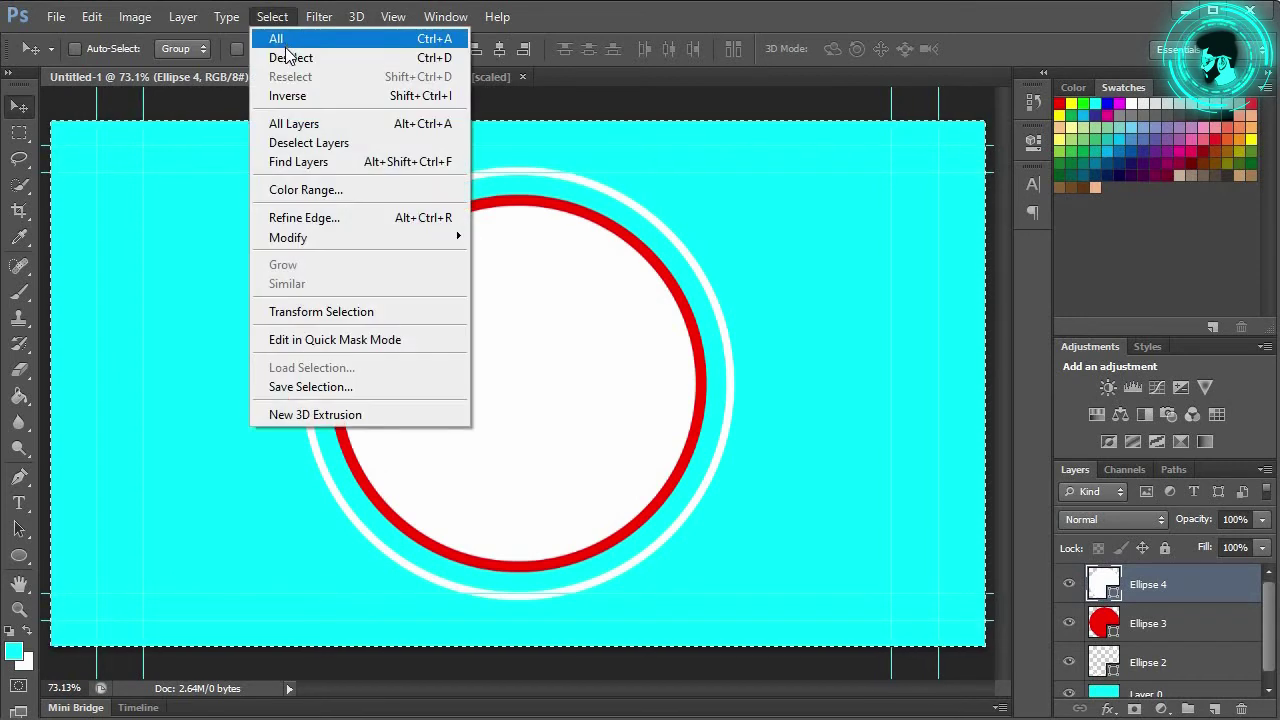
pyautogui.click(290, 53)
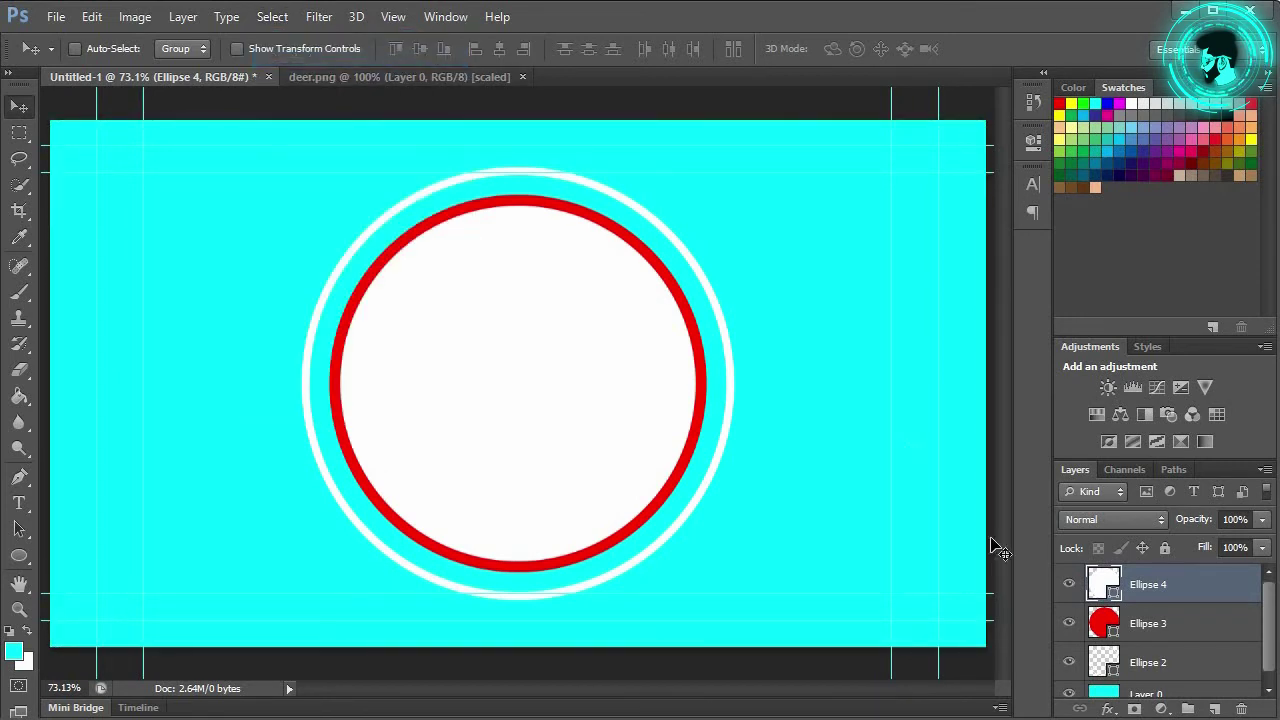
pyautogui.keyDown('shift'); pyautogui.click(1157, 626); pyautogui.keyUp('shift')
pyautogui.click(145, 17)
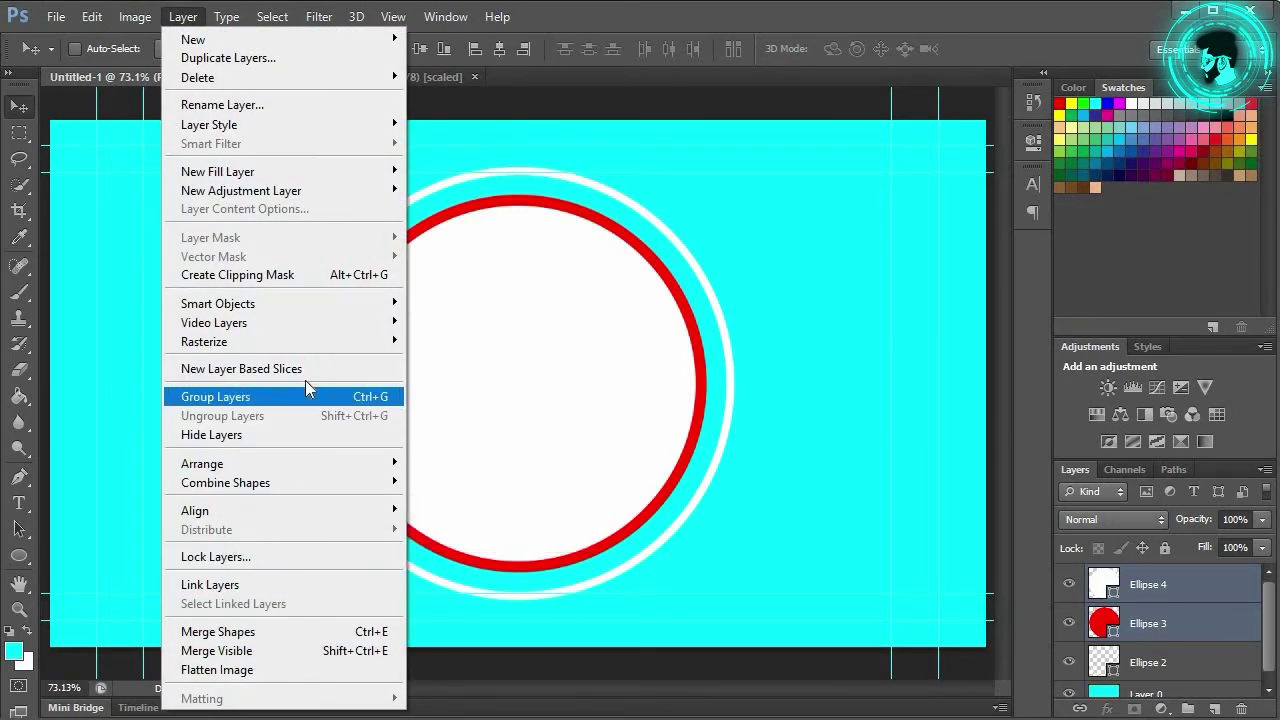
pyautogui.moveTo(225, 483)
pyautogui.click(472, 496)
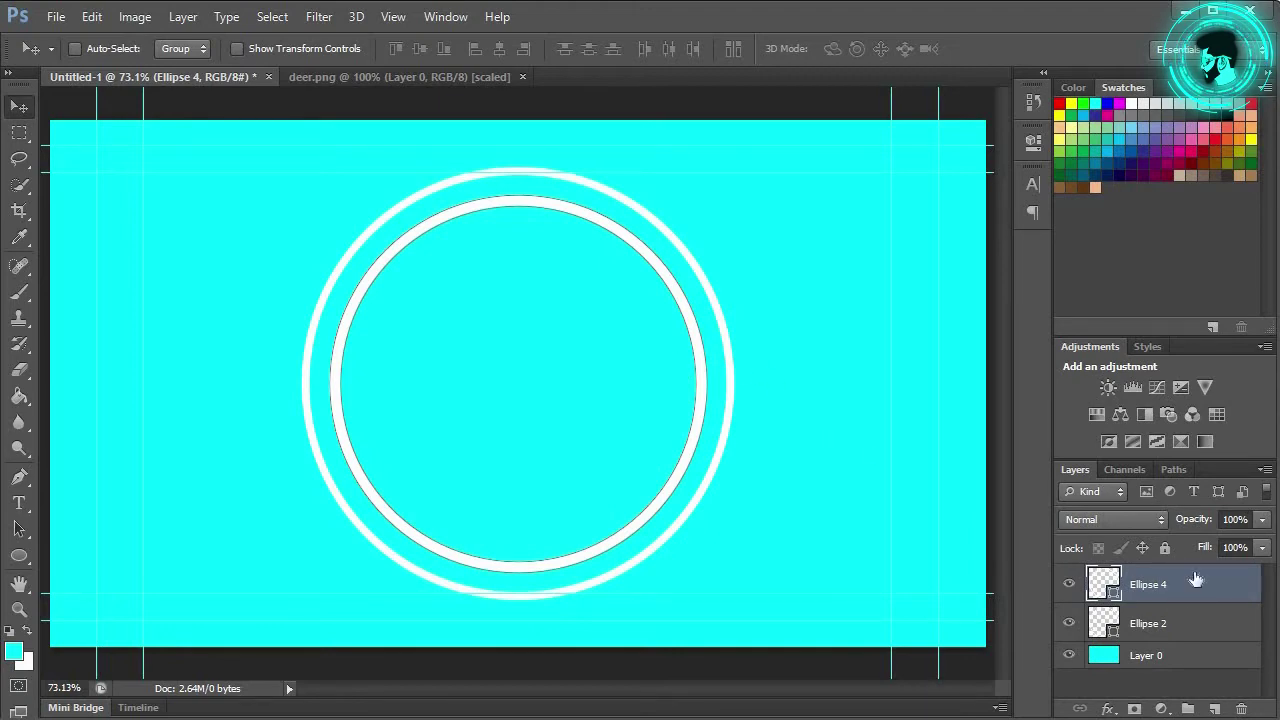
# Open Blending Options for the ring layer and move the Layer Style dialog aside
pyautogui.click(1263, 470)
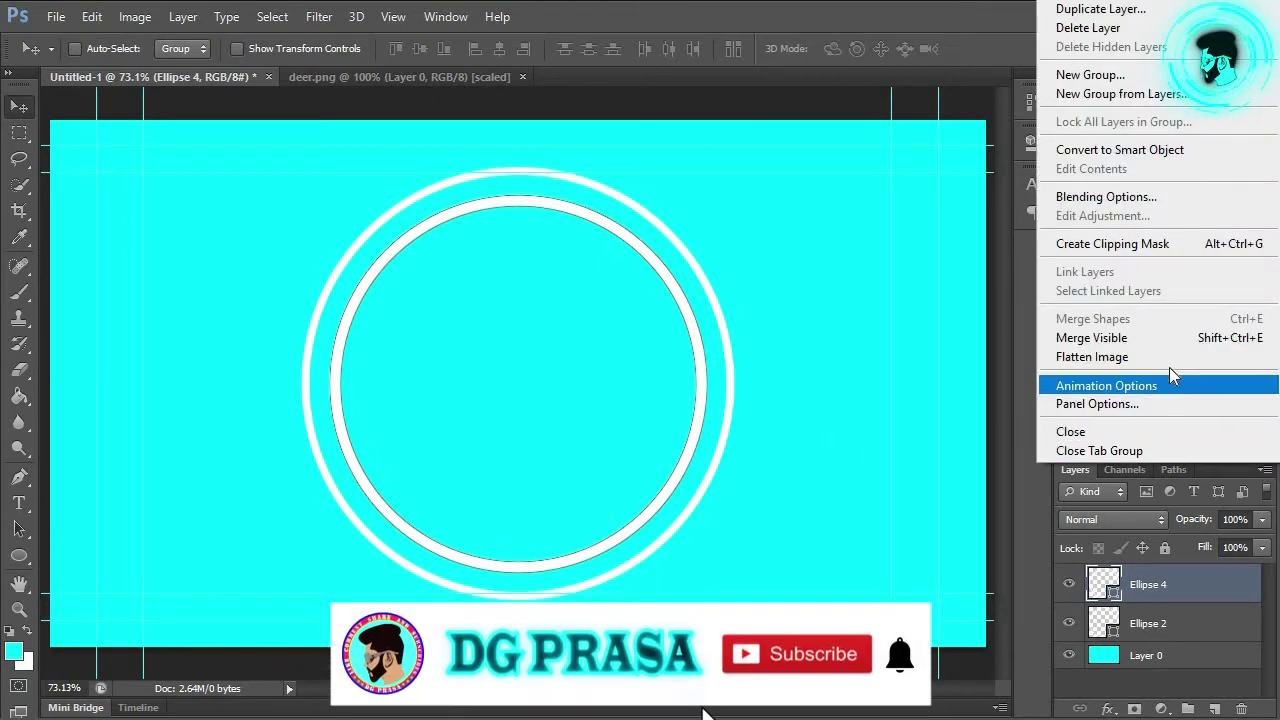
pyautogui.click(1128, 200)
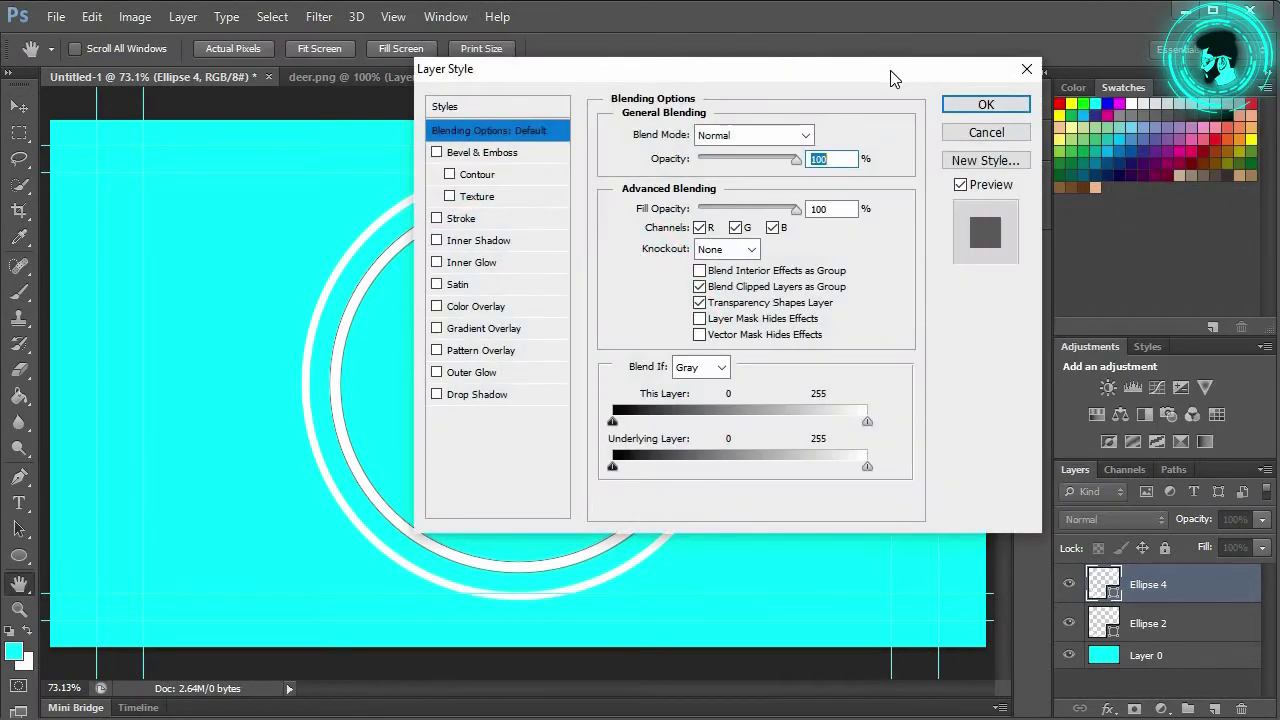
pyautogui.moveTo(893, 78); pyautogui.dragTo(1145, 81)
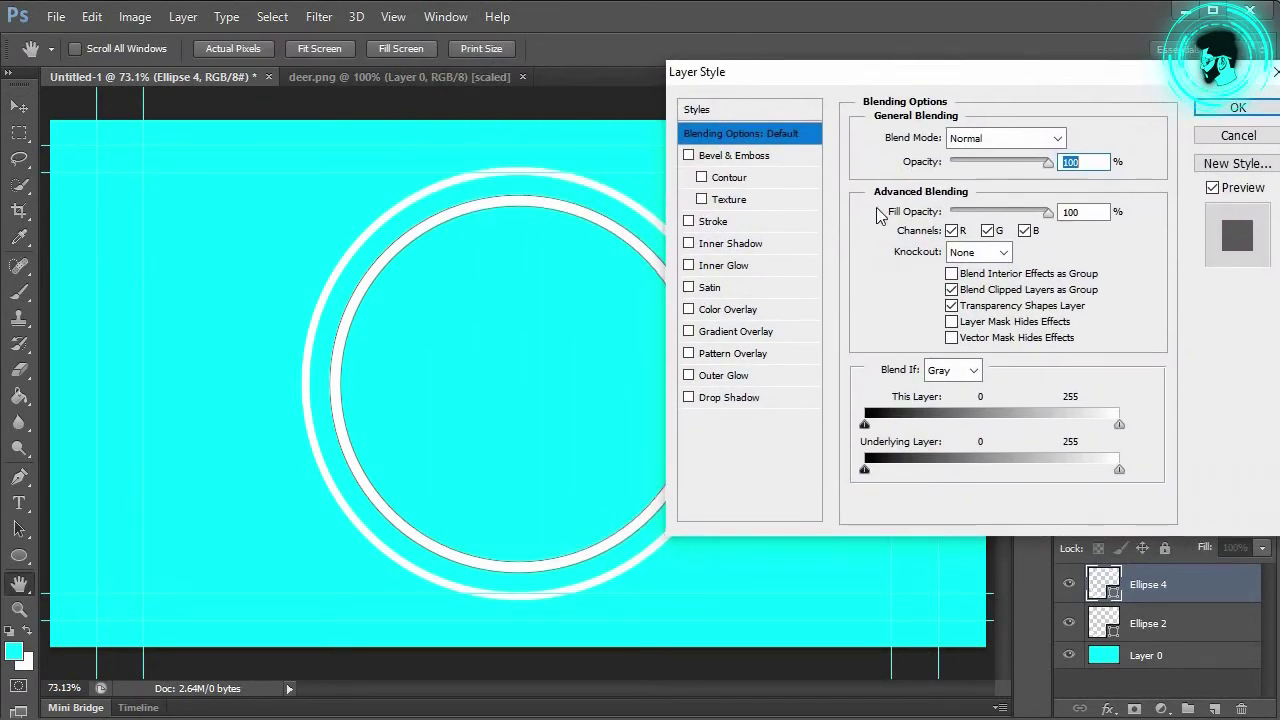
# Add a white 13 px outside Stroke to Ellipse 4, then add a new empty layer
pyautogui.click(757, 222)
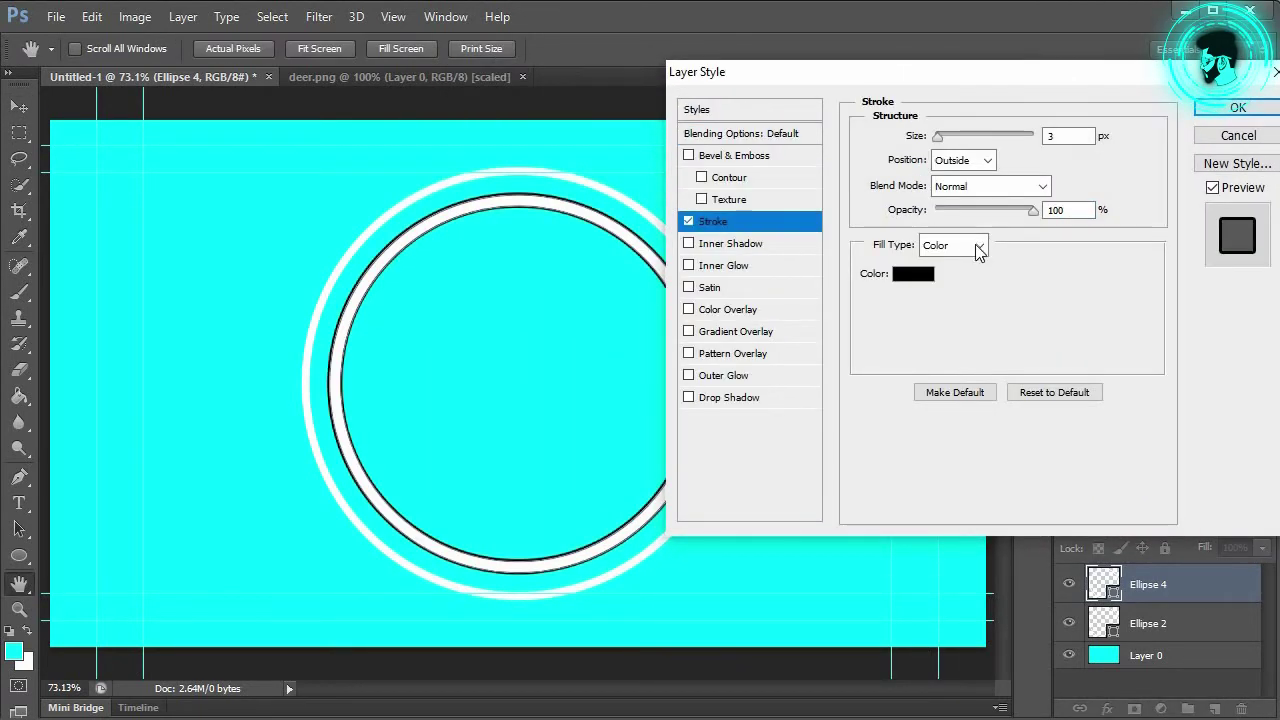
pyautogui.click(920, 272)
pyautogui.moveTo(692, 480)
pyautogui.mouseDown()
pyautogui.moveTo(557, 371)
pyautogui.moveTo(497, 268)
pyautogui.mouseUp()
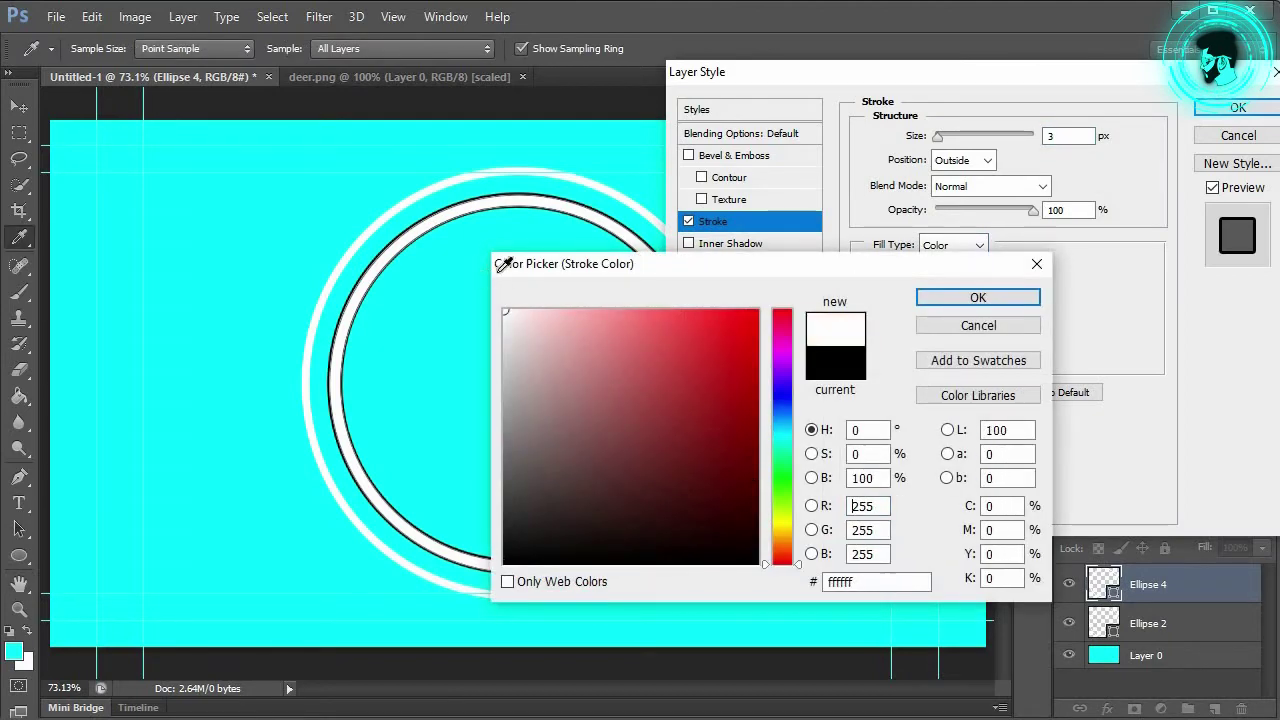
pyautogui.click(952, 298)
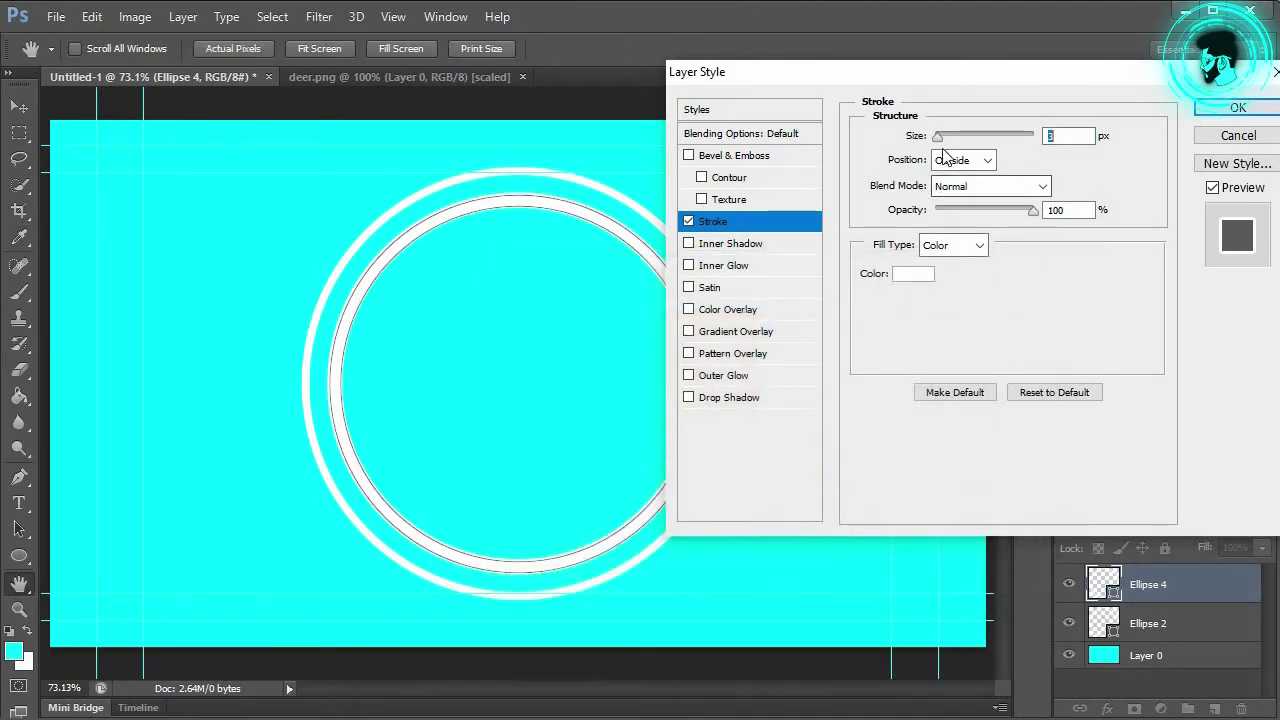
pyautogui.moveTo(938, 137); pyautogui.dragTo(948, 137)
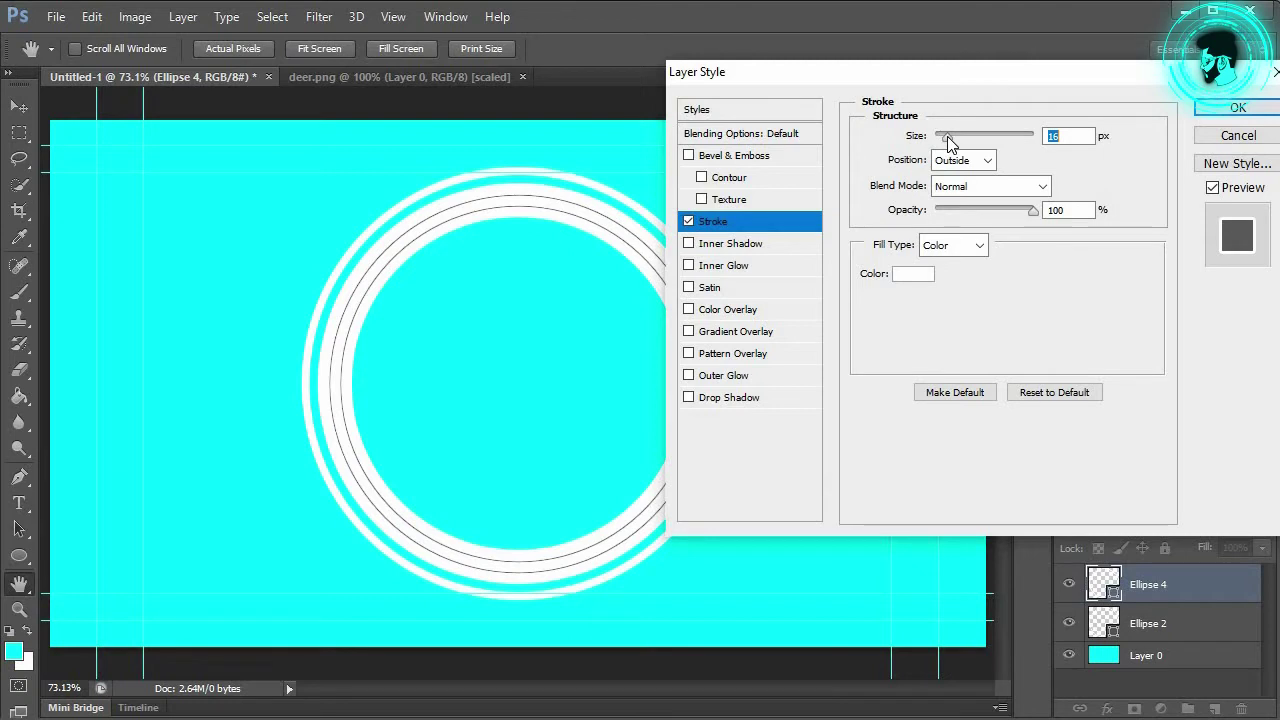
pyautogui.press('Down')
pyautogui.press('Down')
pyautogui.press('Down')
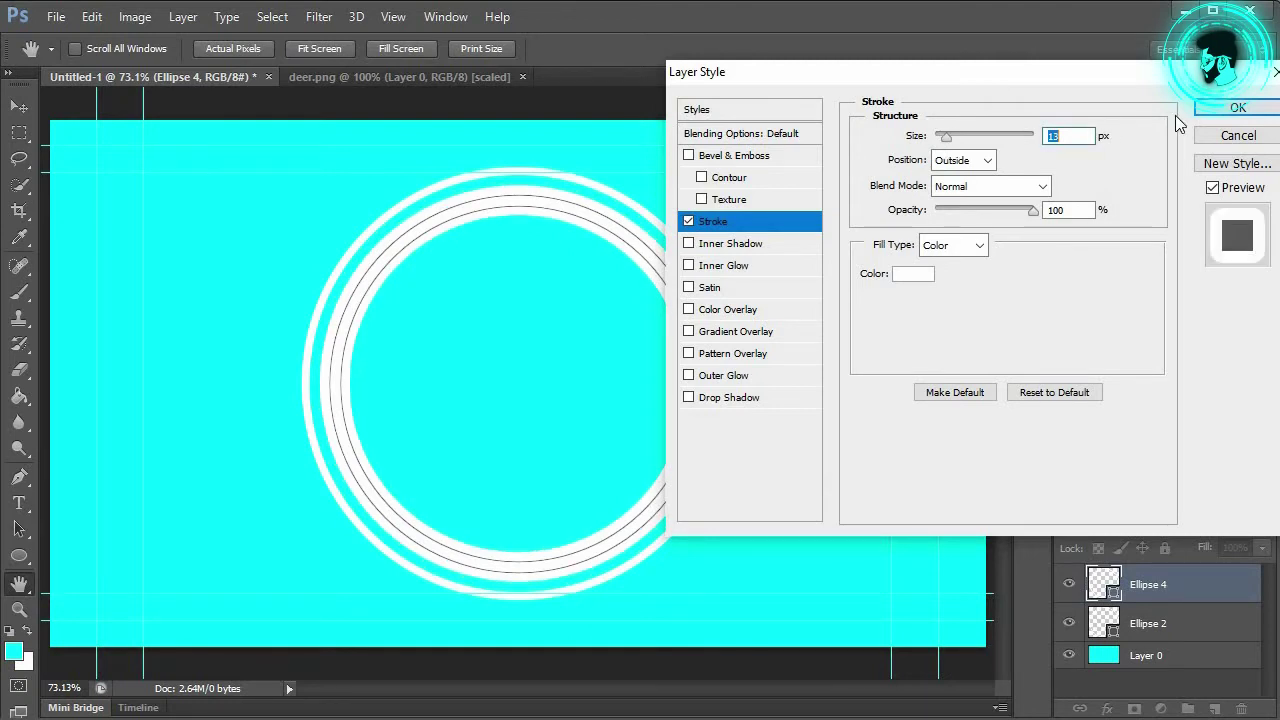
pyautogui.click(1205, 116)
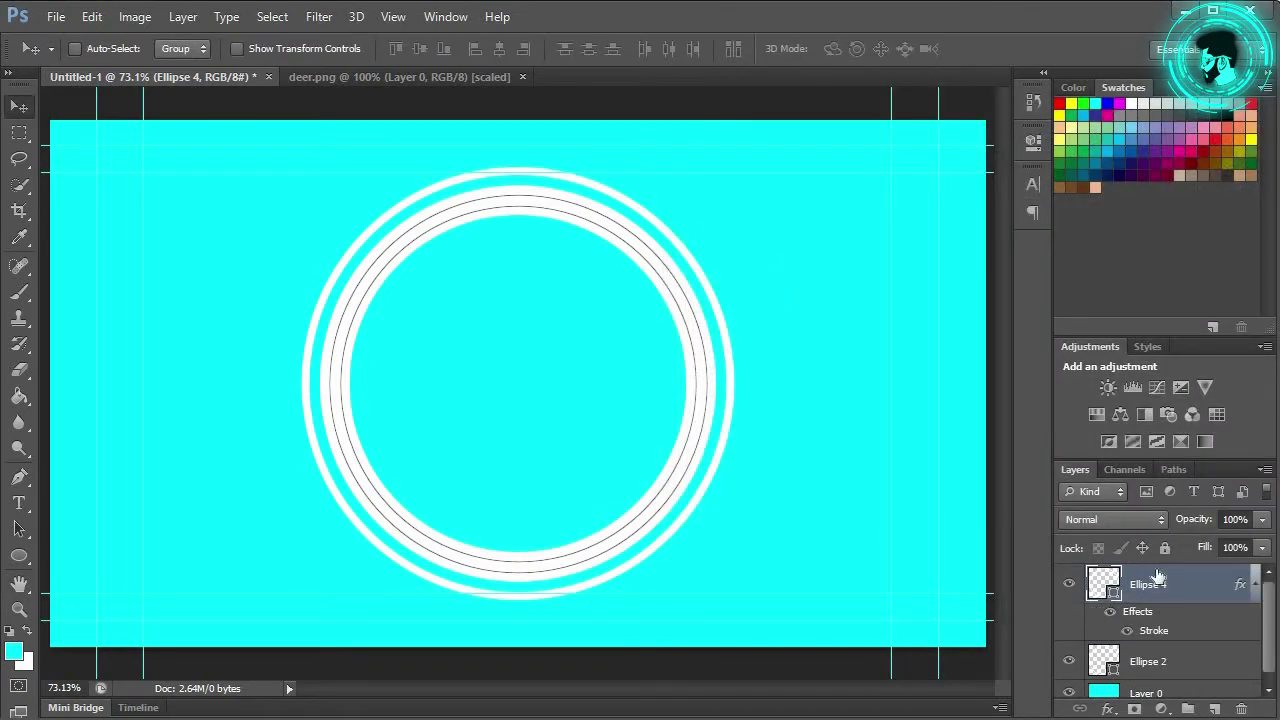
pyautogui.click(1215, 707)
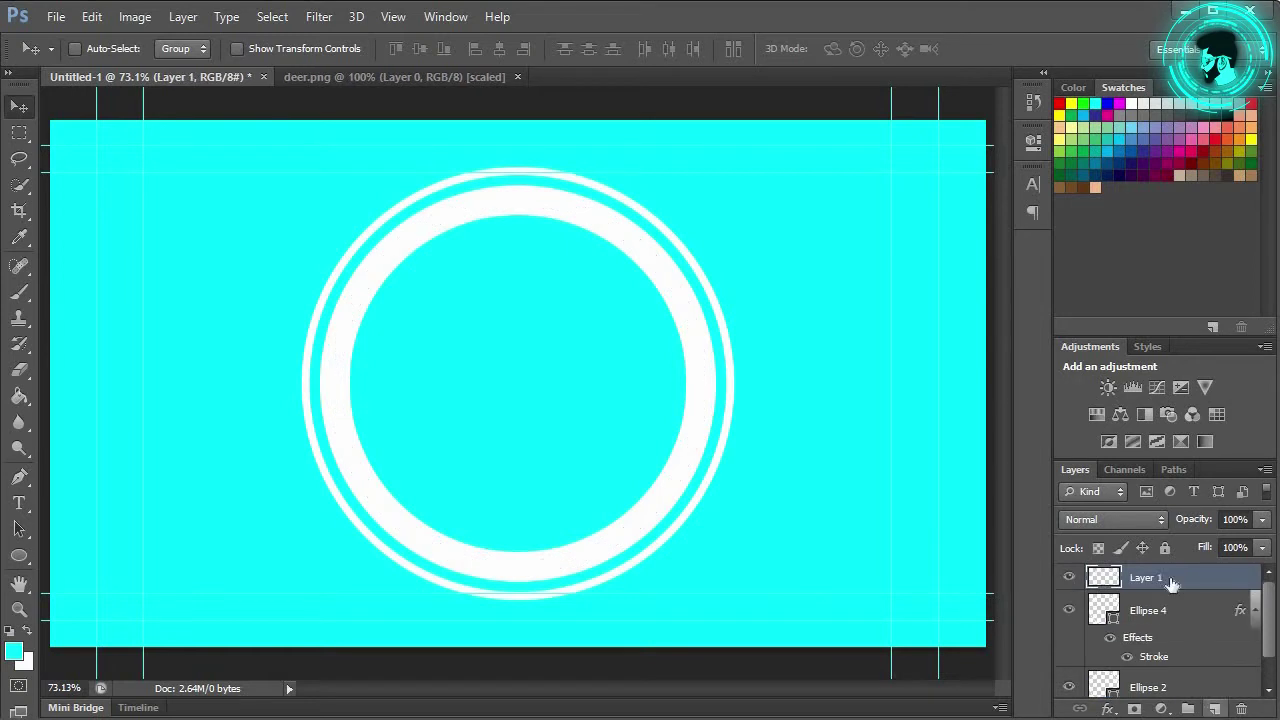
# Draw a 390 px inner circle with a white outline about 19 pt thick
pyautogui.click(19, 556)
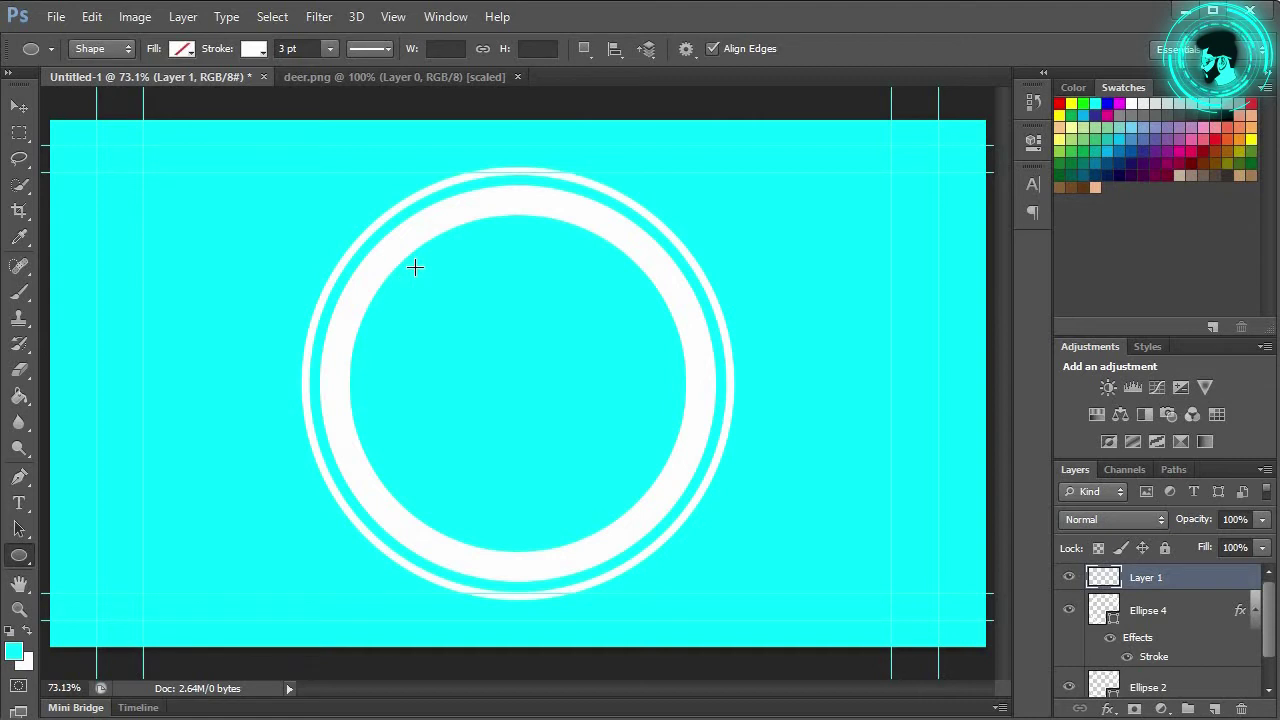
pyautogui.moveTo(403, 258); pyautogui.dragTo(676, 597)
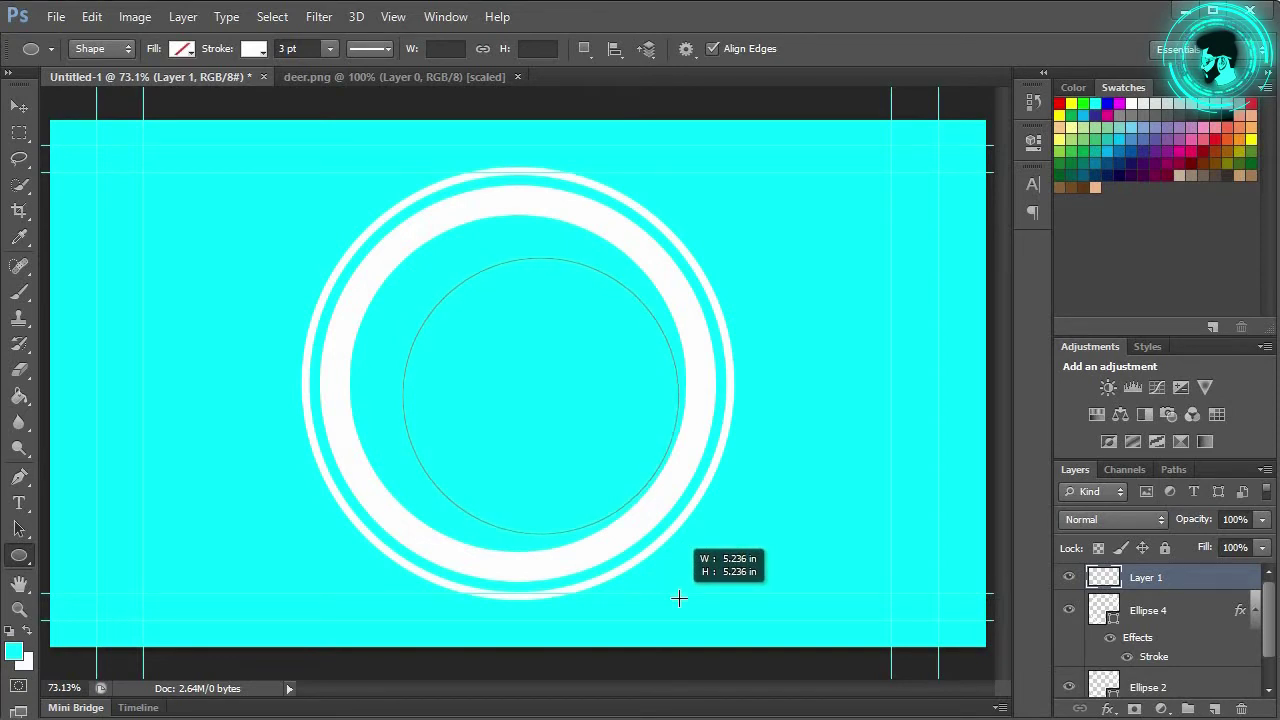
pyautogui.moveTo(676, 597); pyautogui.dragTo(686, 606)
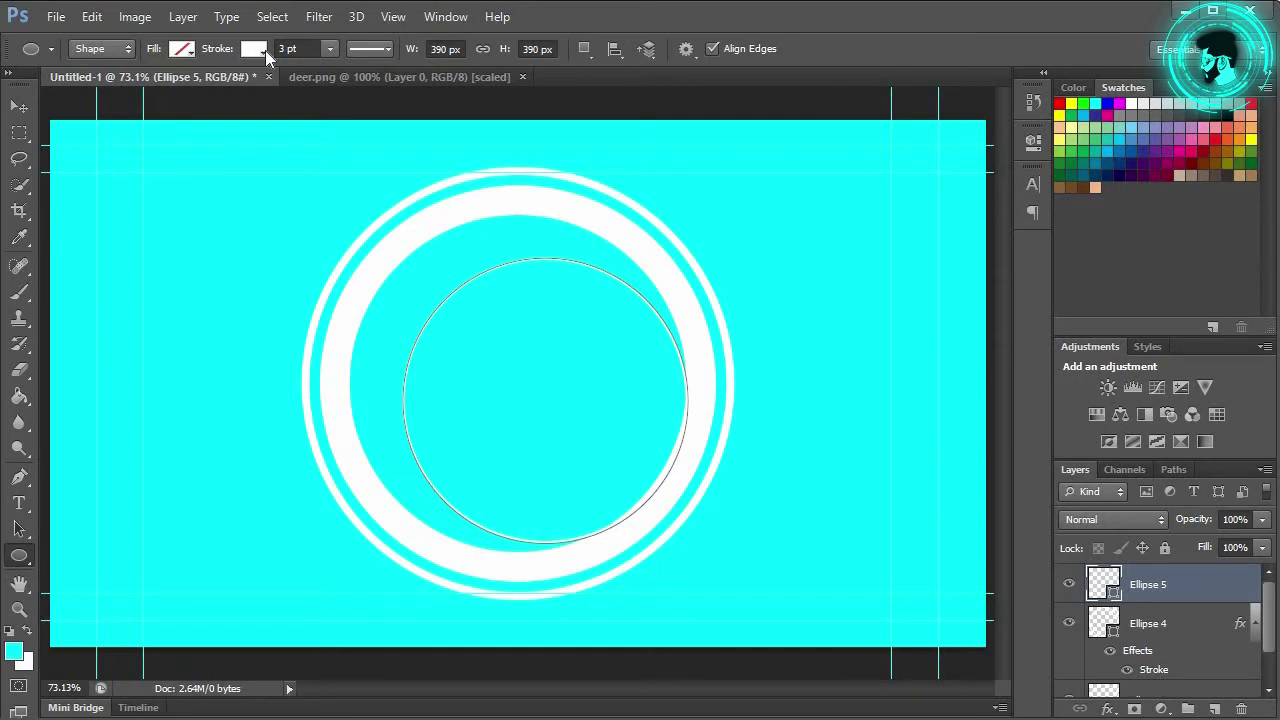
pyautogui.click(265, 50)
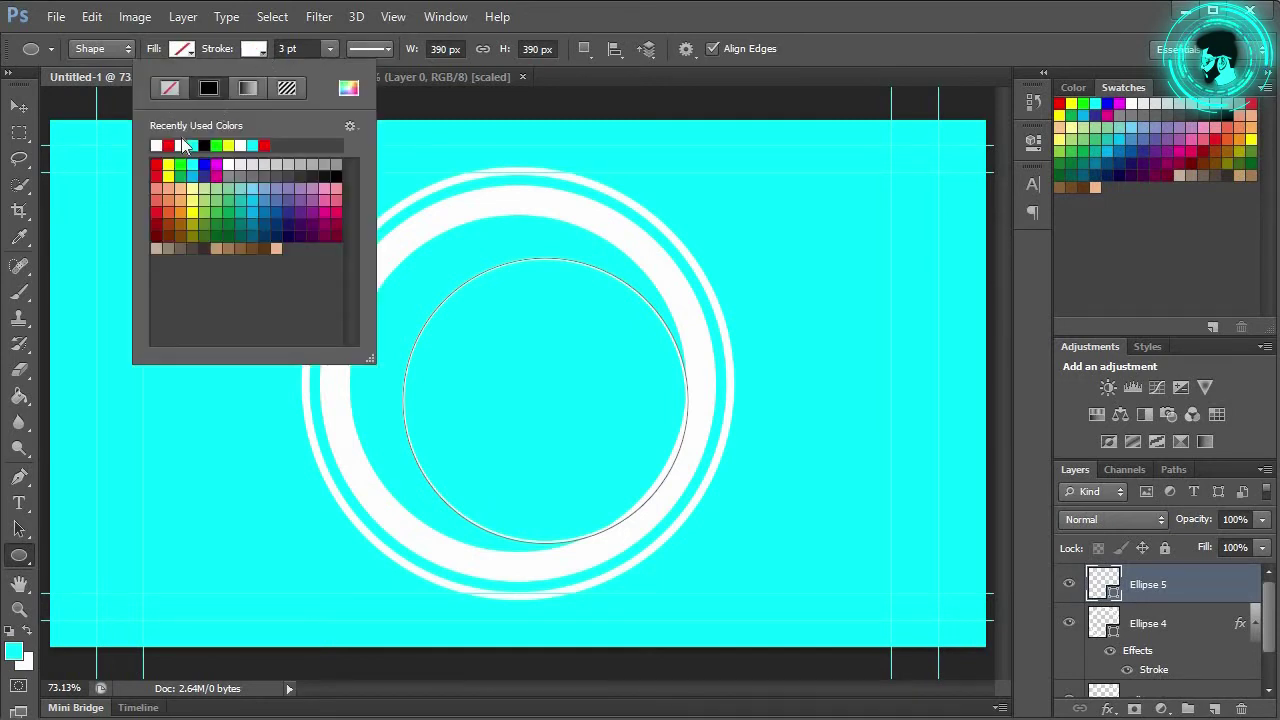
pyautogui.click(331, 50)
pyautogui.click(331, 52)
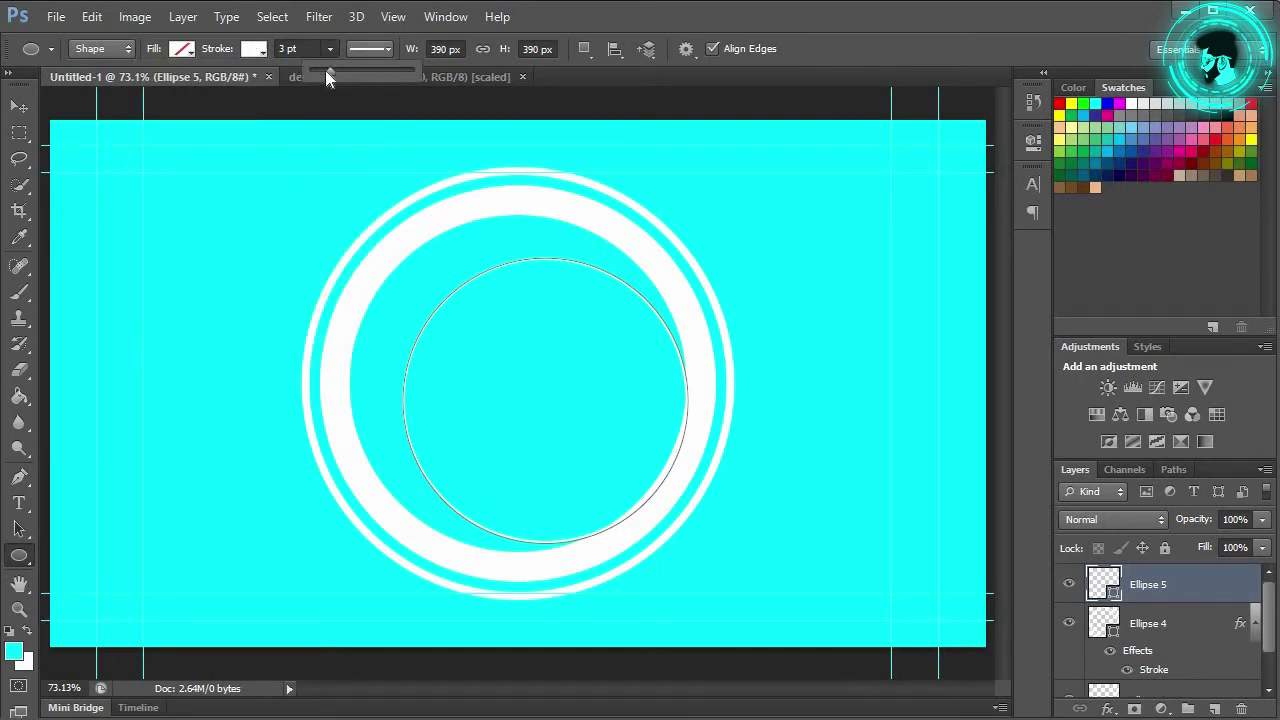
pyautogui.moveTo(332, 72); pyautogui.dragTo(358, 77)
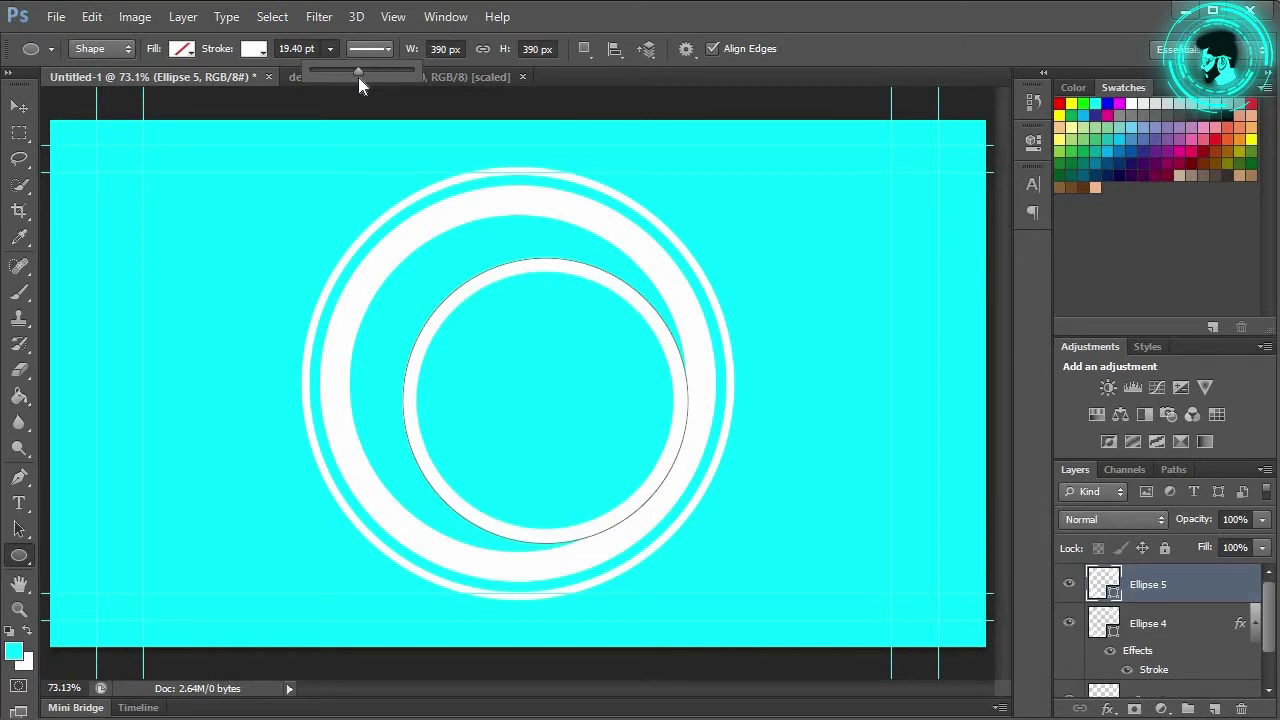
# Centre the inner ring vertically and horizontally on the canvas
pyautogui.click(19, 105)
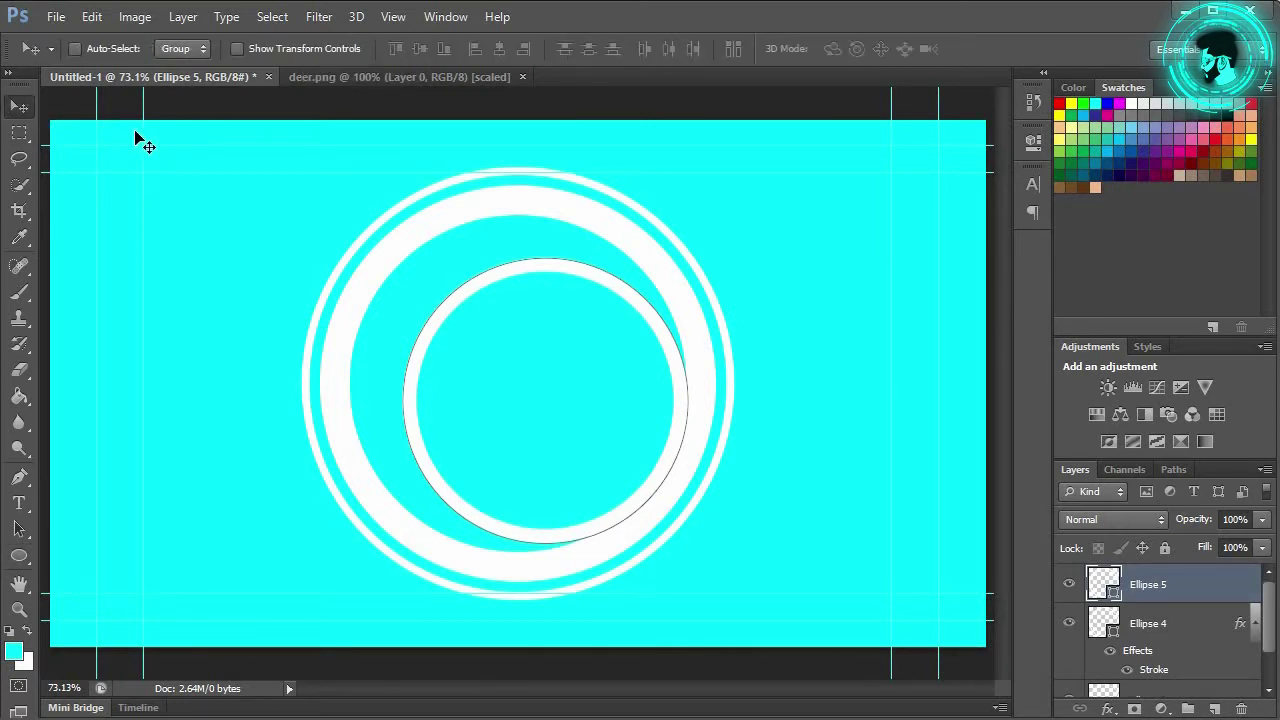
pyautogui.hotkey('ctrl', 'a')
pyautogui.click(420, 48)
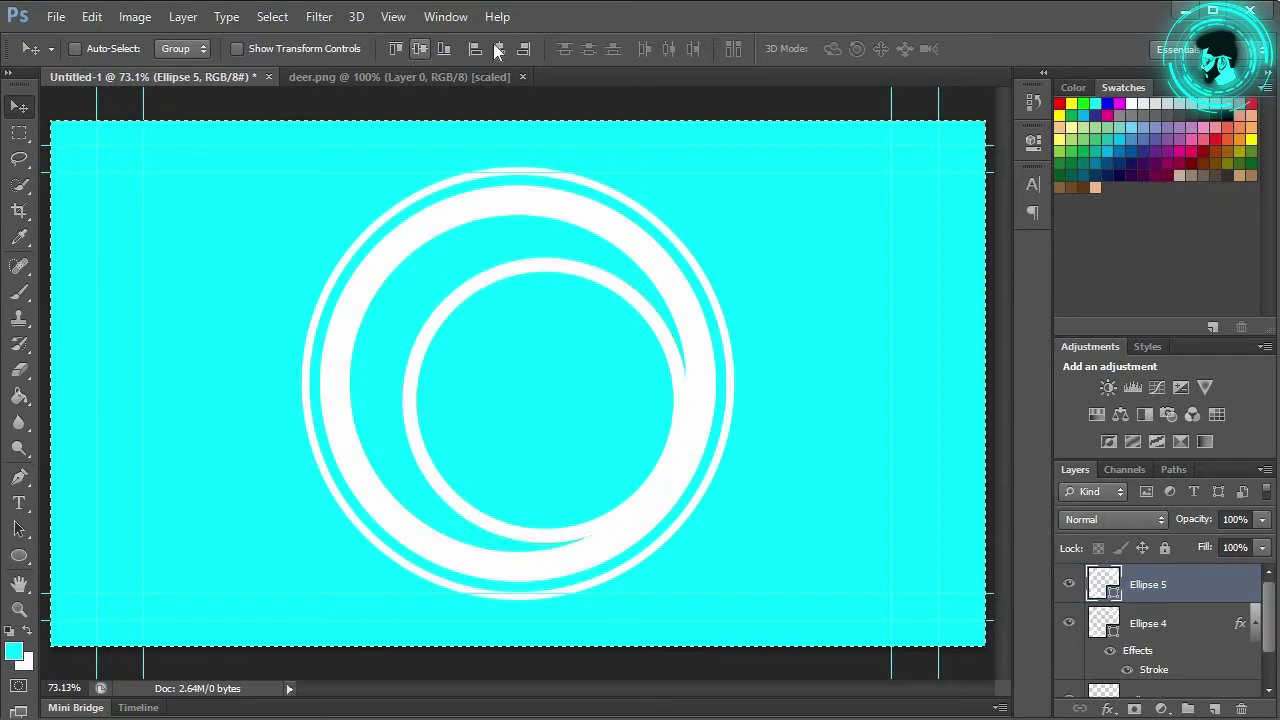
pyautogui.click(499, 48)
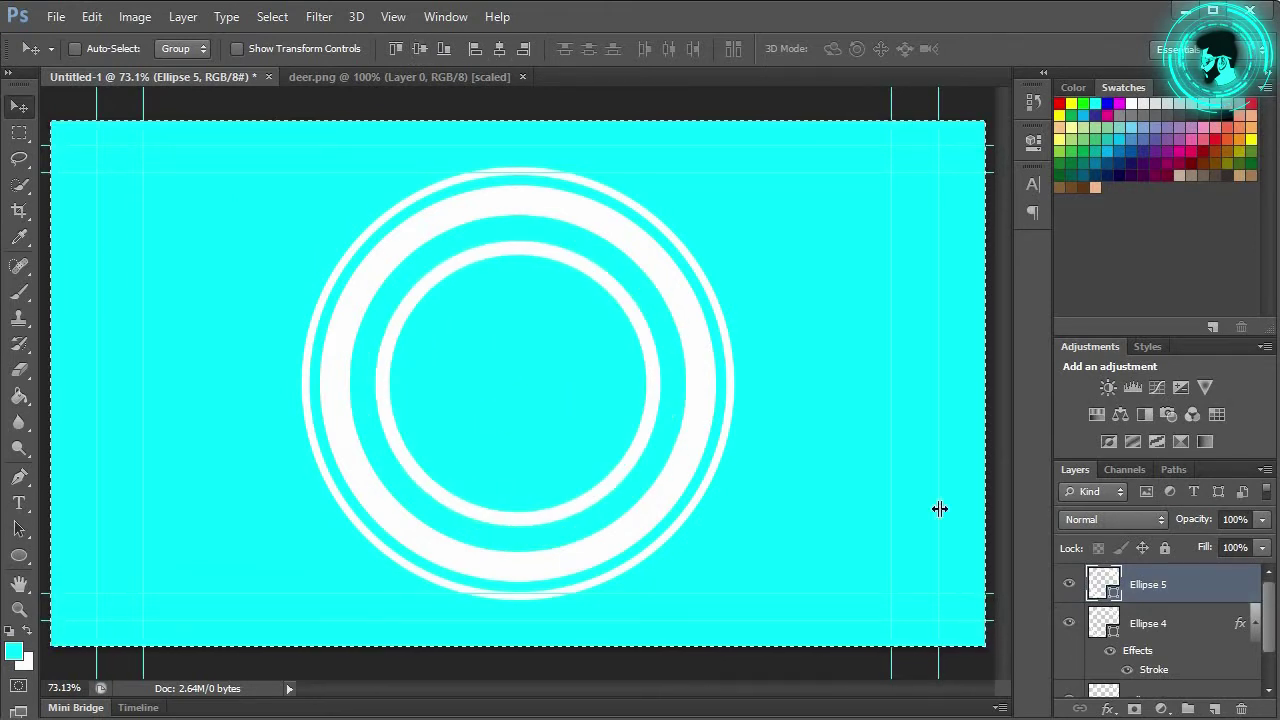
# On a new layer, draw a 271 px white circle with no outline
pyautogui.click(1215, 708)
pyautogui.click(18, 556)
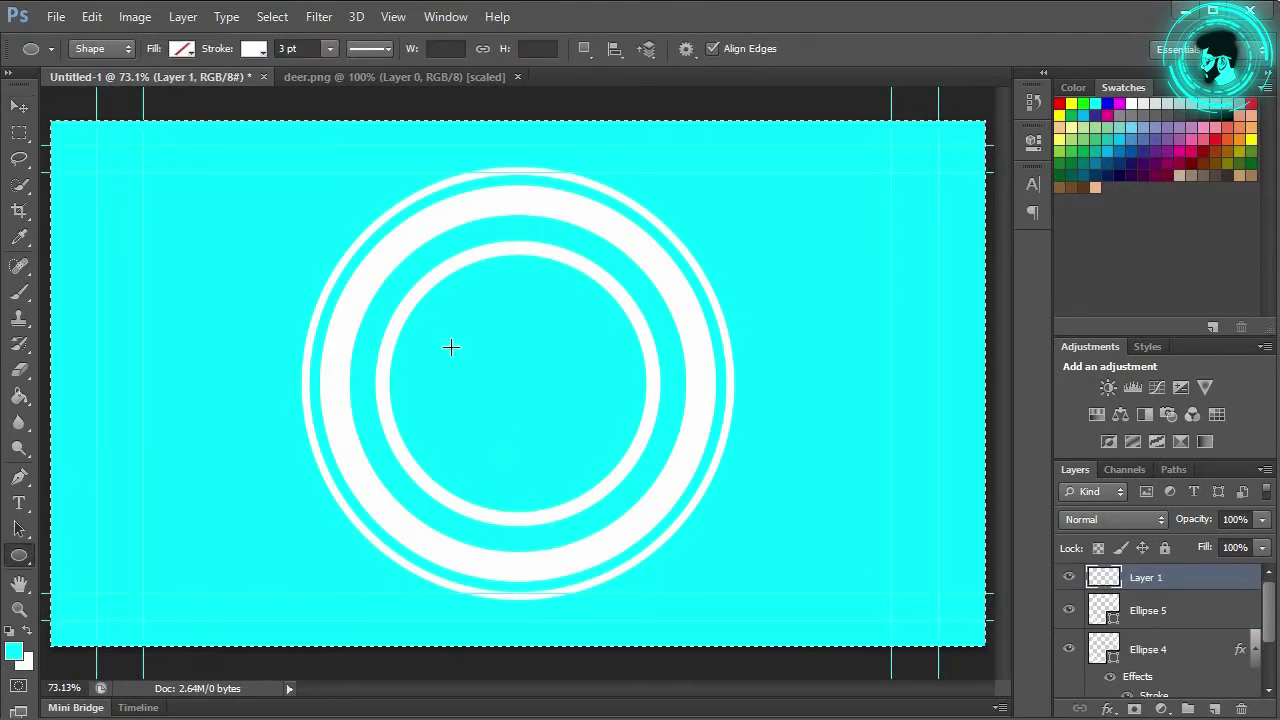
pyautogui.moveTo(518, 383); pyautogui.dragTo(617, 481)
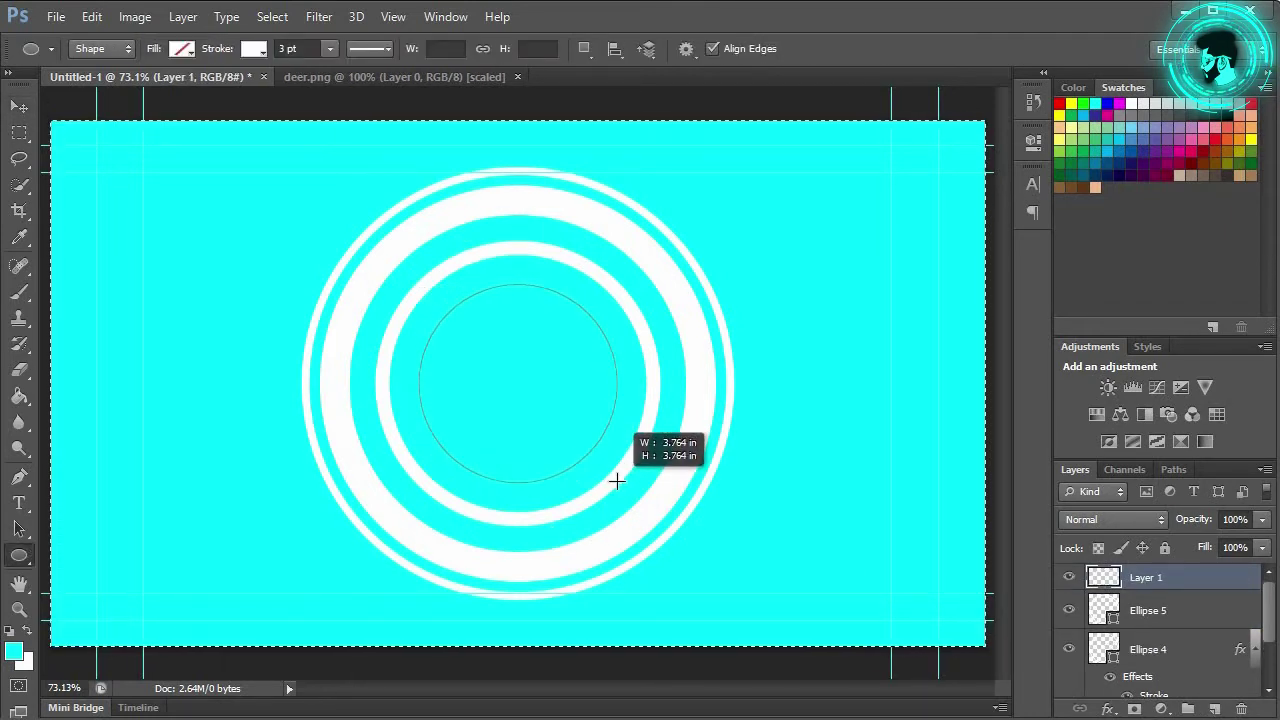
pyautogui.moveTo(617, 481); pyautogui.dragTo(619, 481)
pyautogui.click(181, 48)
pyautogui.click(254, 48)
pyautogui.click(97, 88)
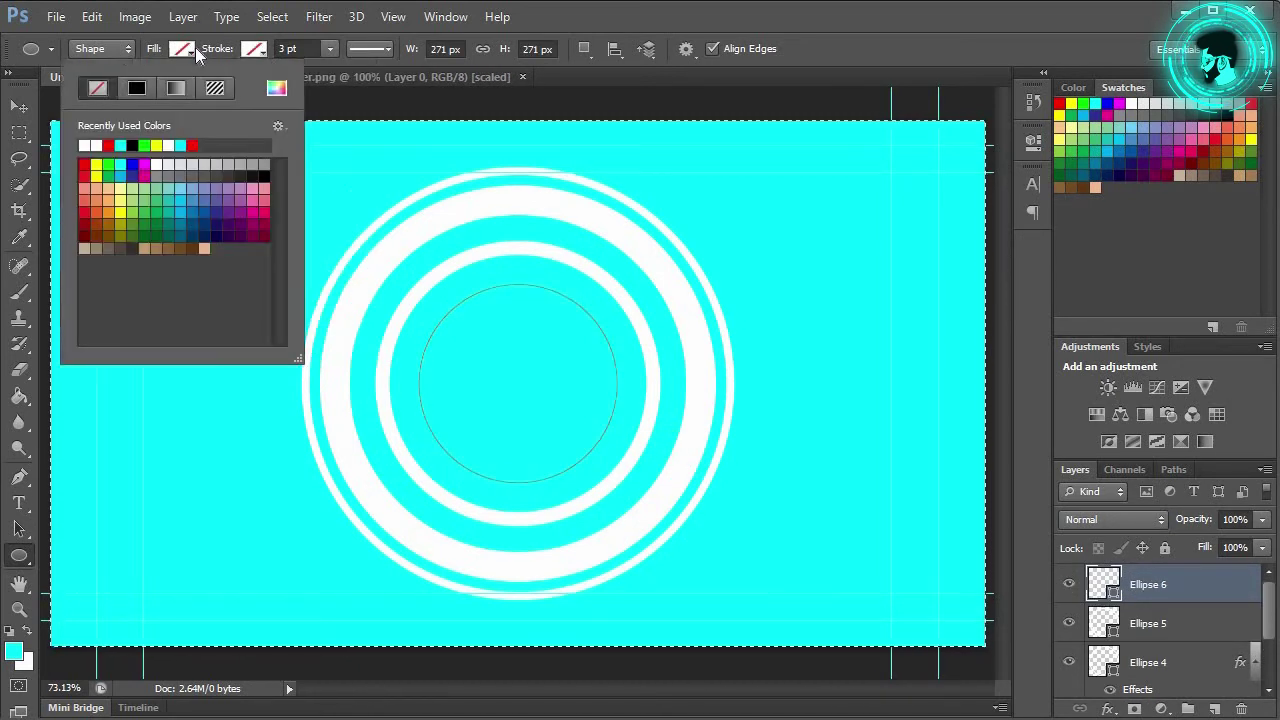
pyautogui.click(90, 145)
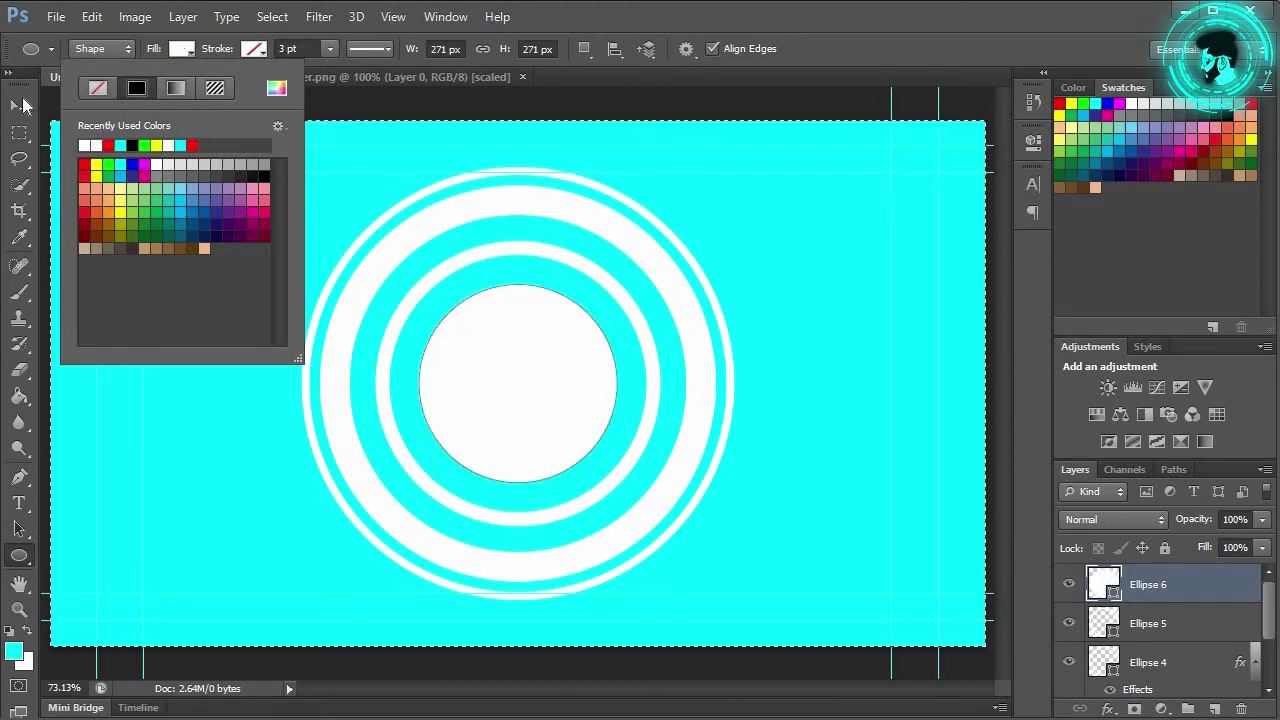
pyautogui.click(118, 116)
# Centre the white disc inside the rings and deselect
pyautogui.press('v')
pyautogui.click(420, 48)
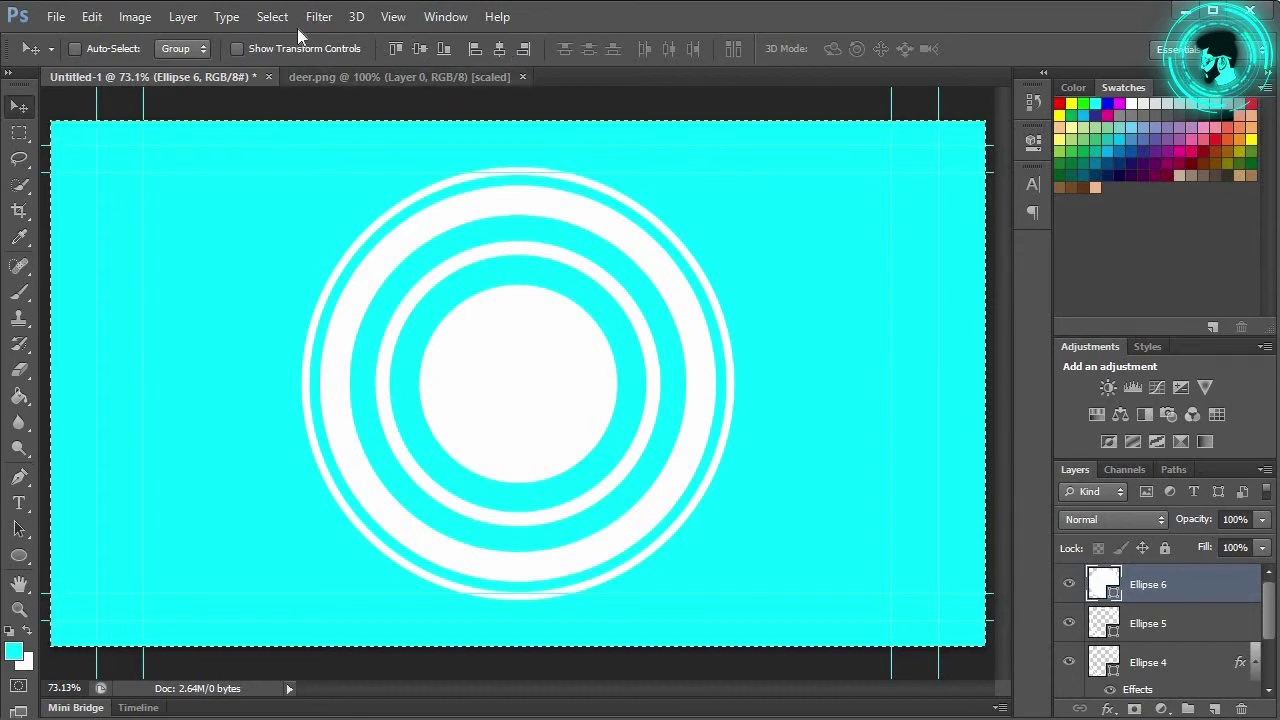
pyautogui.click(272, 17)
pyautogui.click(290, 57)
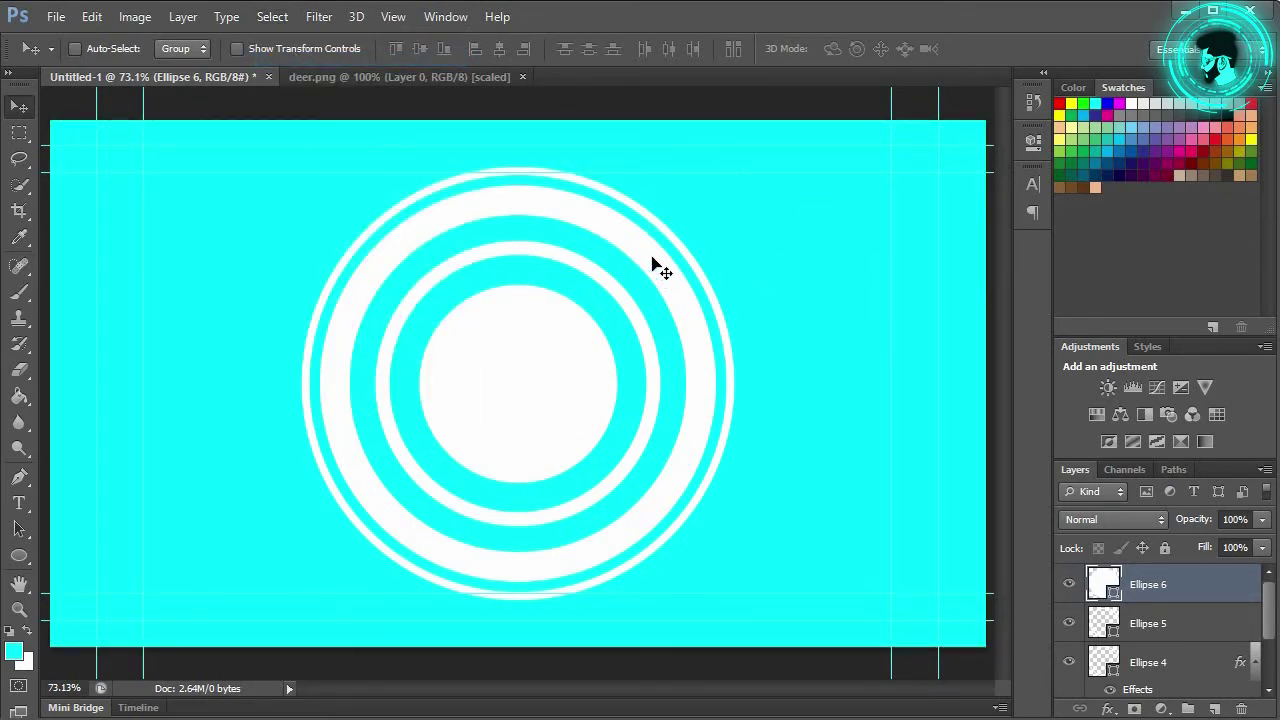
# Select the Ellipse 4 layer's circular path and start type on it
pyautogui.click(1170, 622)
pyautogui.moveTo(1270, 620); pyautogui.dragTo(1273, 652)
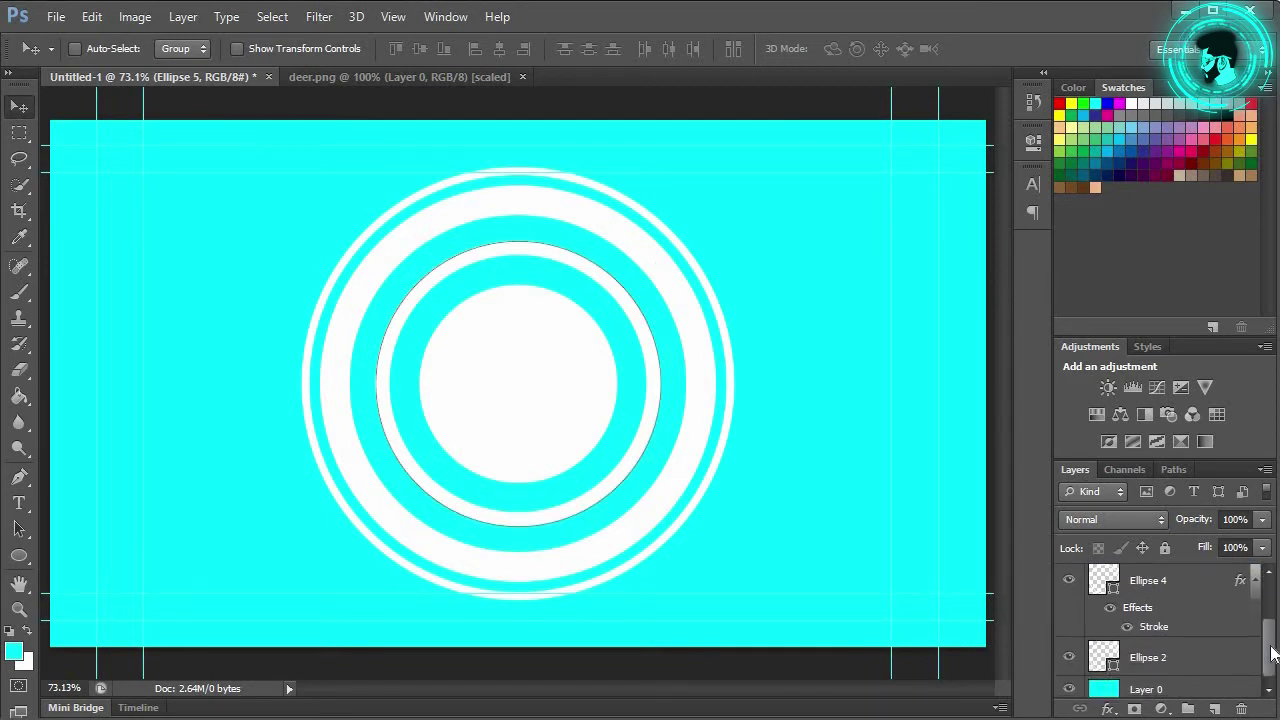
pyautogui.click(1190, 604)
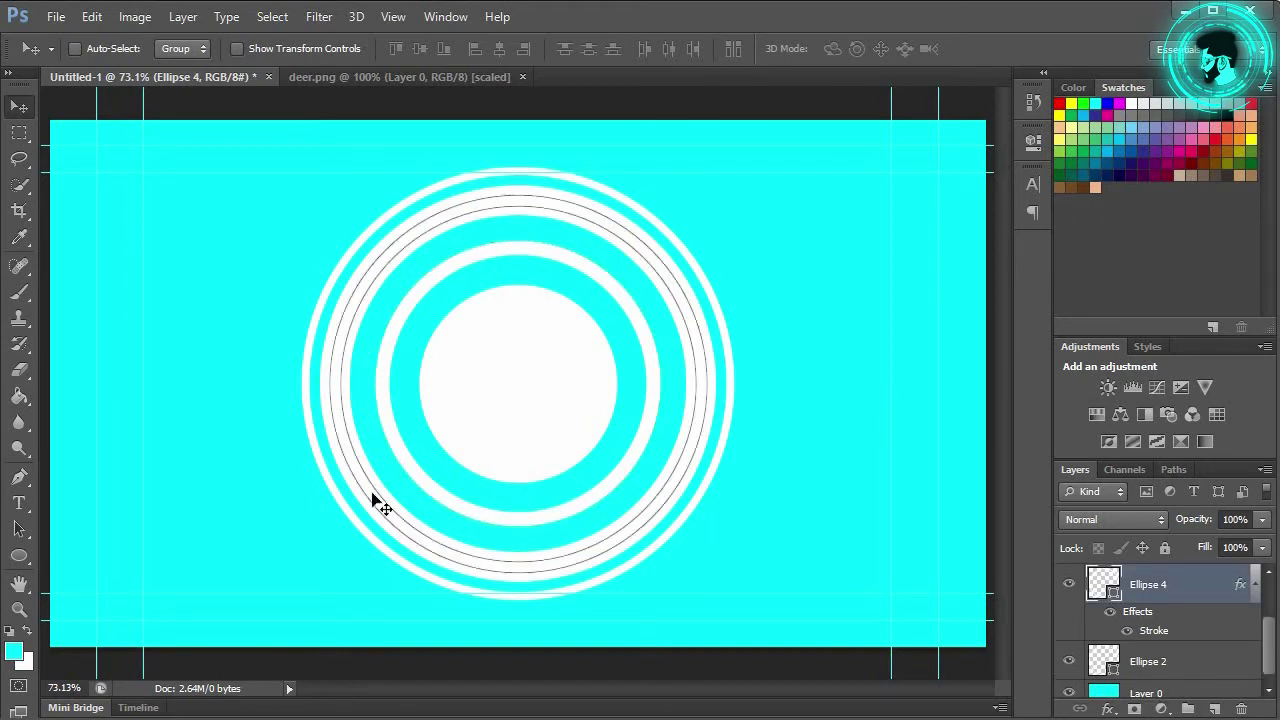
pyautogui.click(25, 532)
pyautogui.click(86, 527)
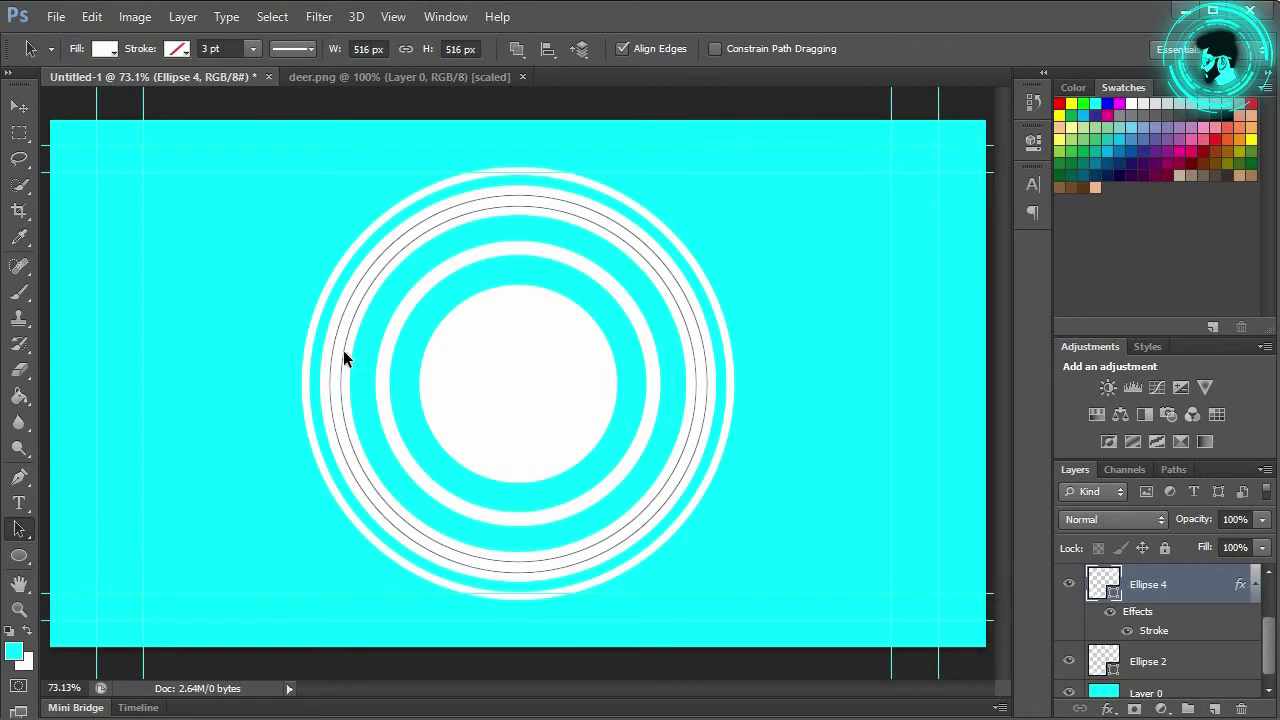
pyautogui.click(18, 503)
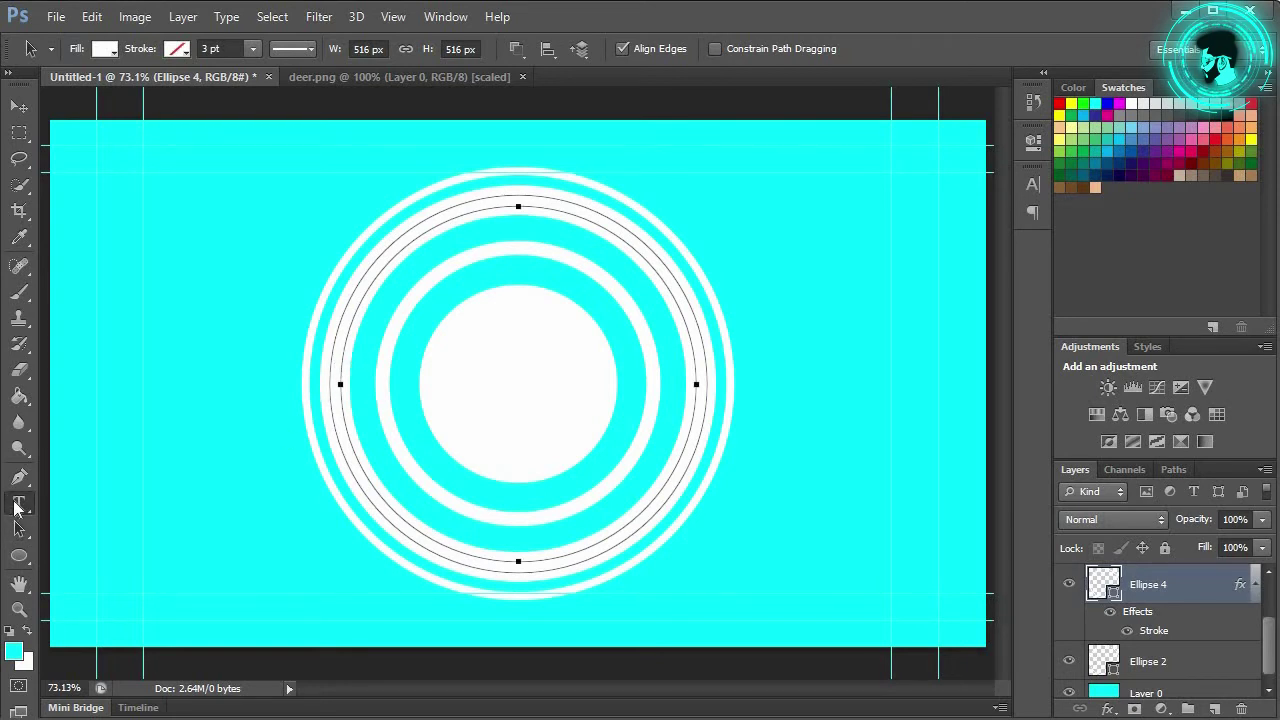
pyautogui.click(340, 362)
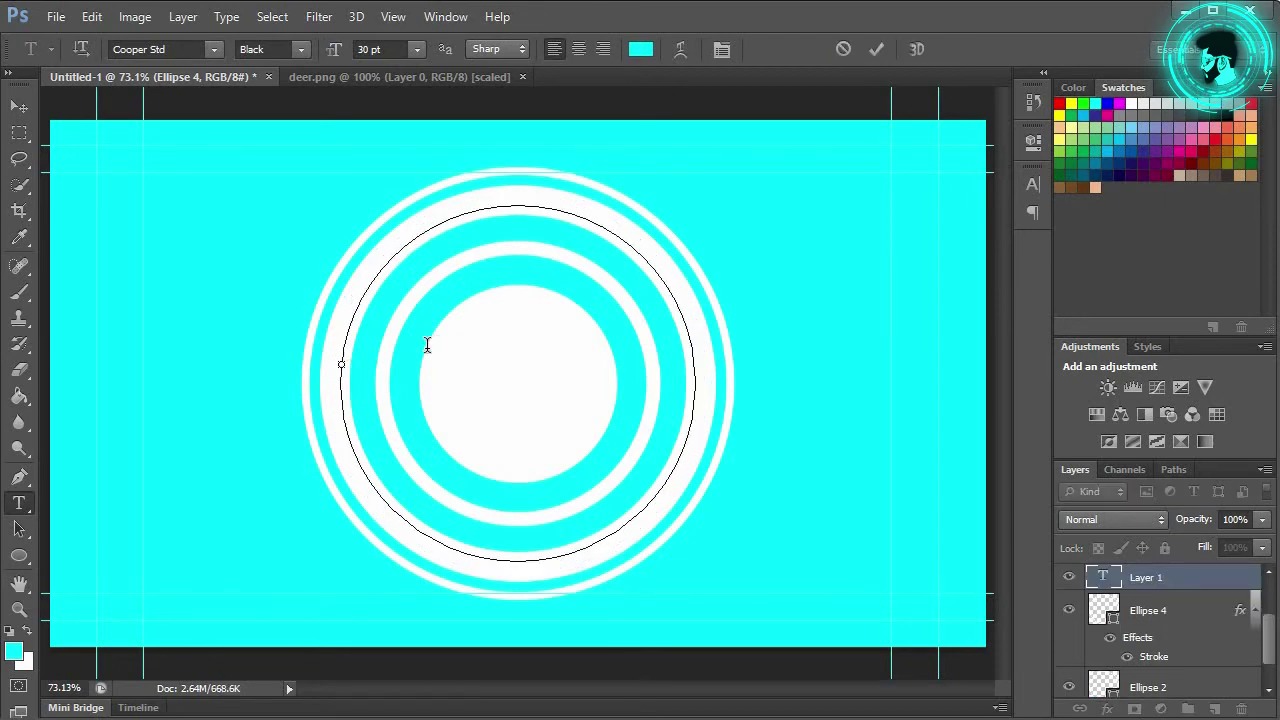
# Set the text colour to black and type 'The Official Youtube Channel' along the circle
pyautogui.click(641, 50)
pyautogui.moveTo(571, 351); pyautogui.dragTo(505, 562)
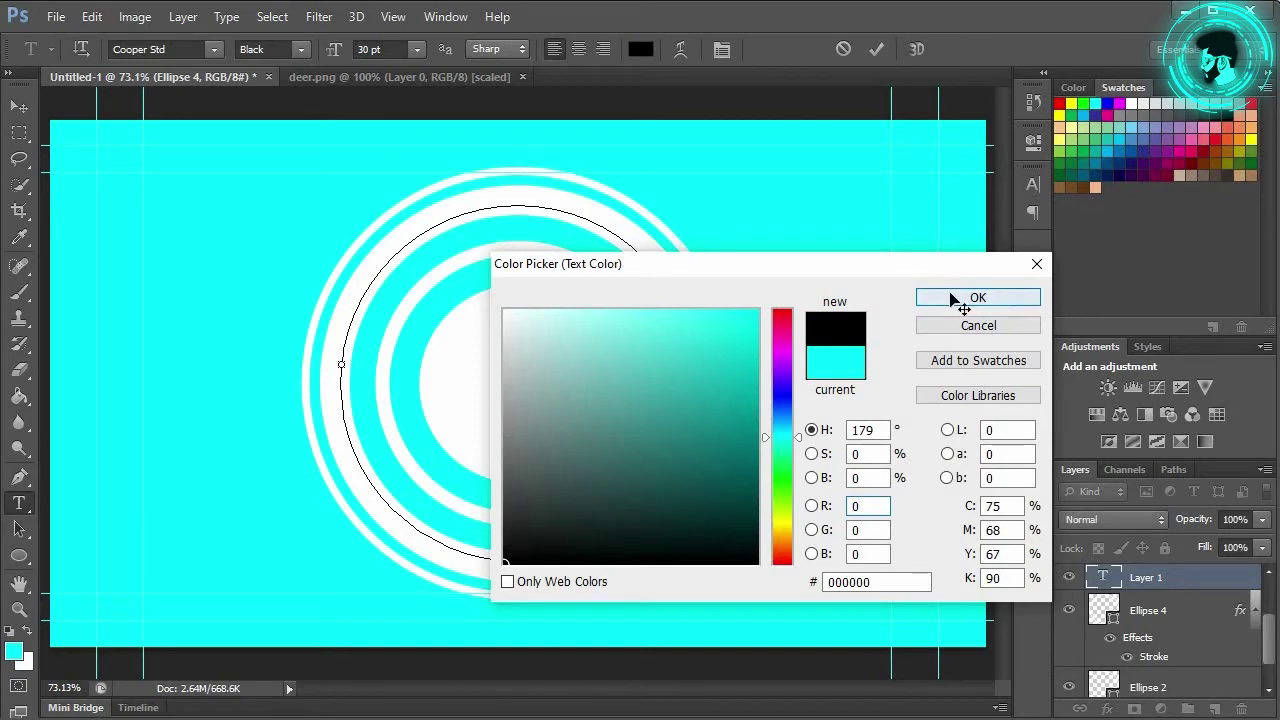
pyautogui.click(950, 300)
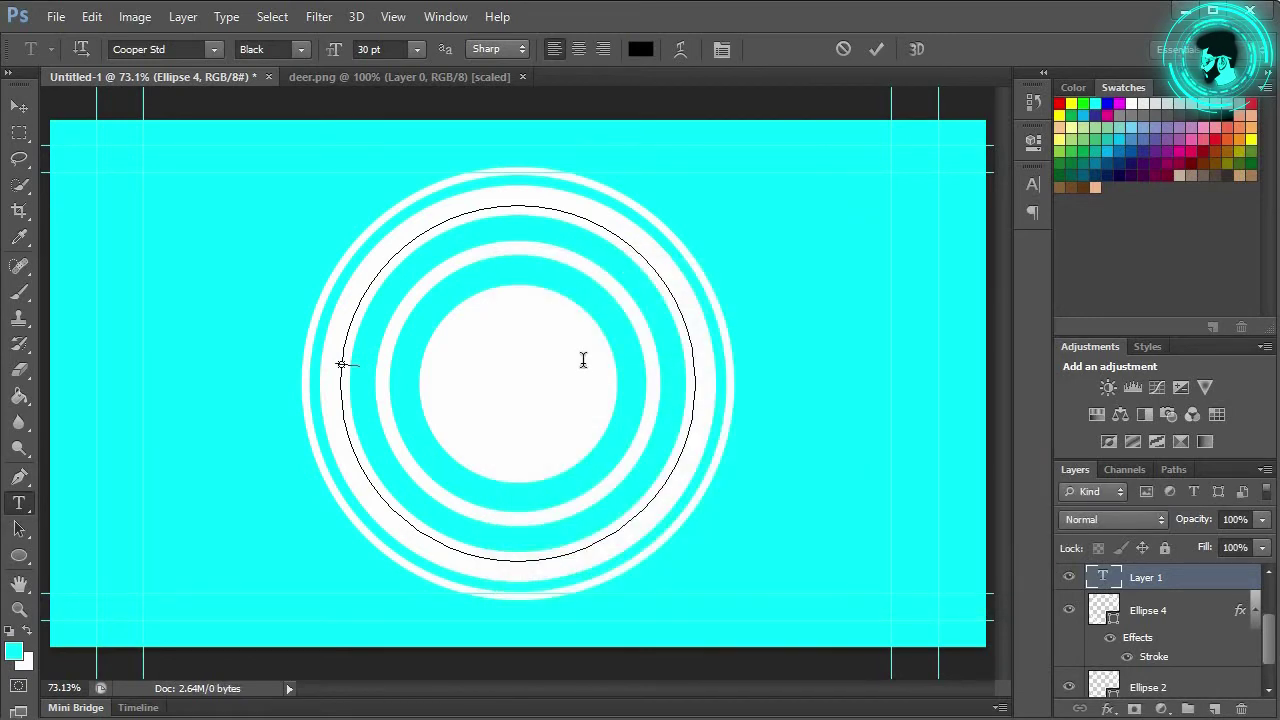
pyautogui.write('E')
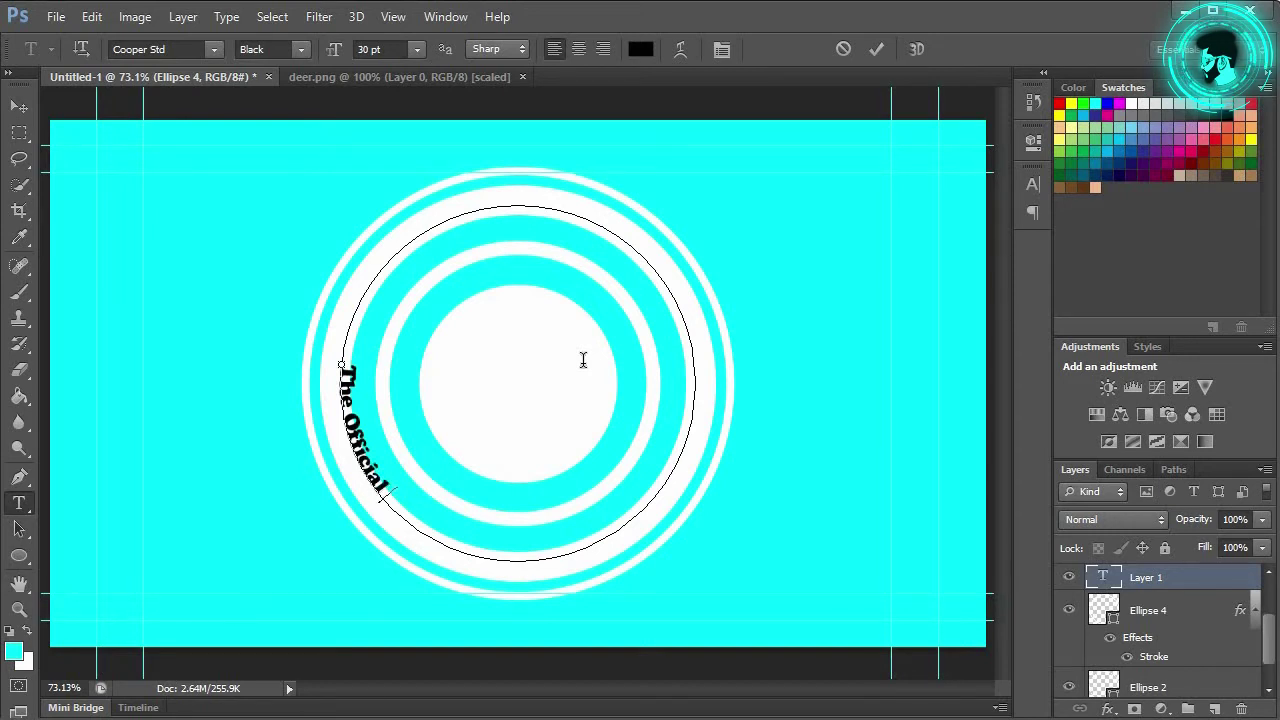
pyautogui.write('Youtube Channel')
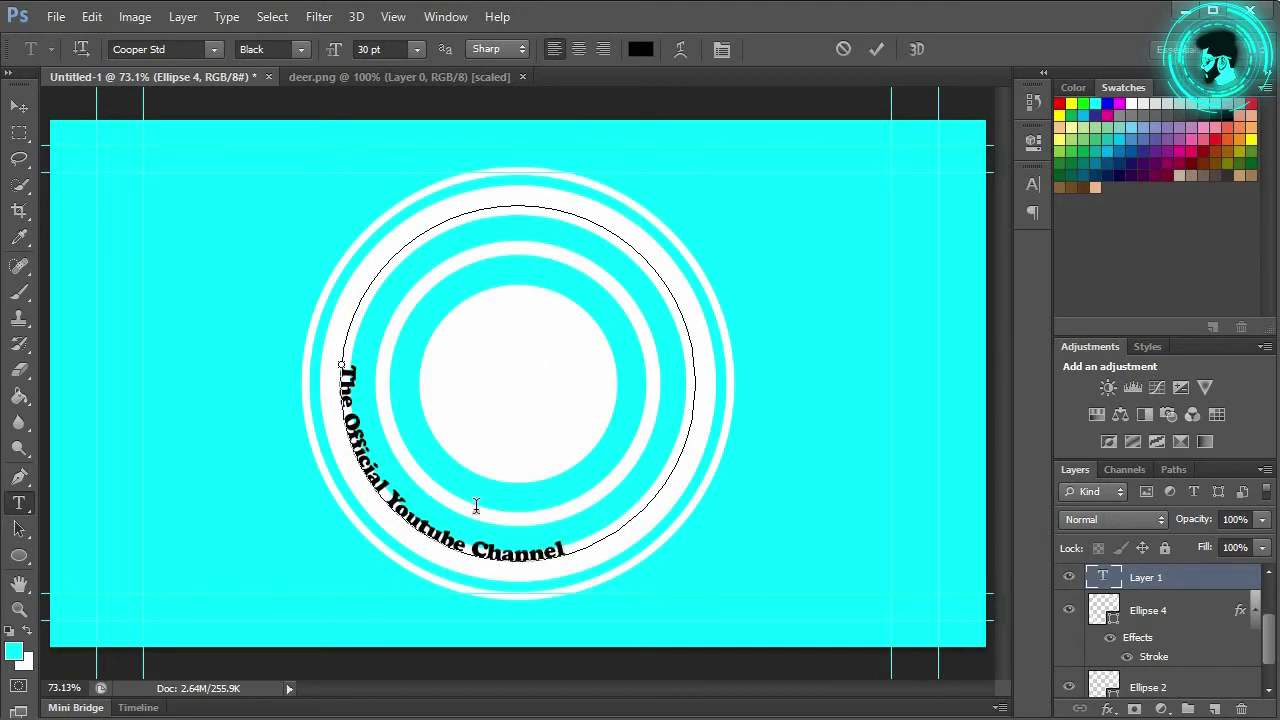
# Set the curved text to 30 pt and commit it
pyautogui.moveTo(566, 550)
pyautogui.mouseDown()
pyautogui.moveTo(352, 425)
pyautogui.moveTo(350, 338)
pyautogui.mouseUp()
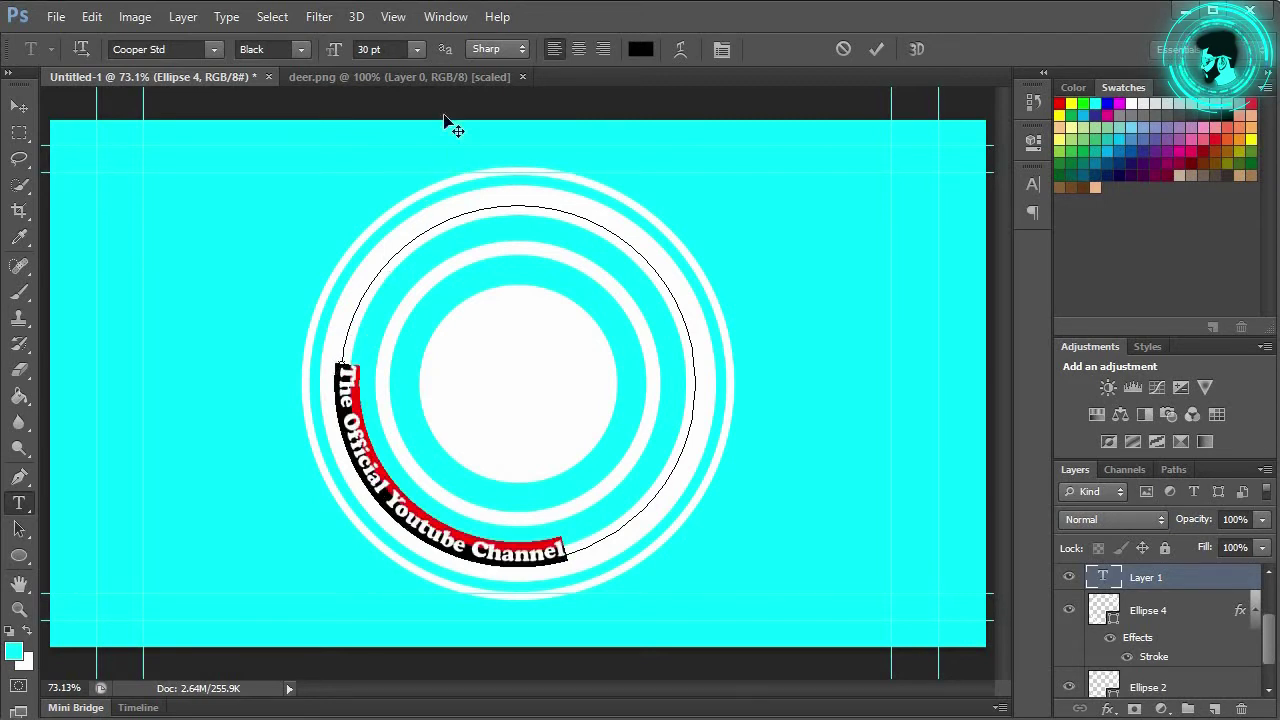
pyautogui.click(418, 48)
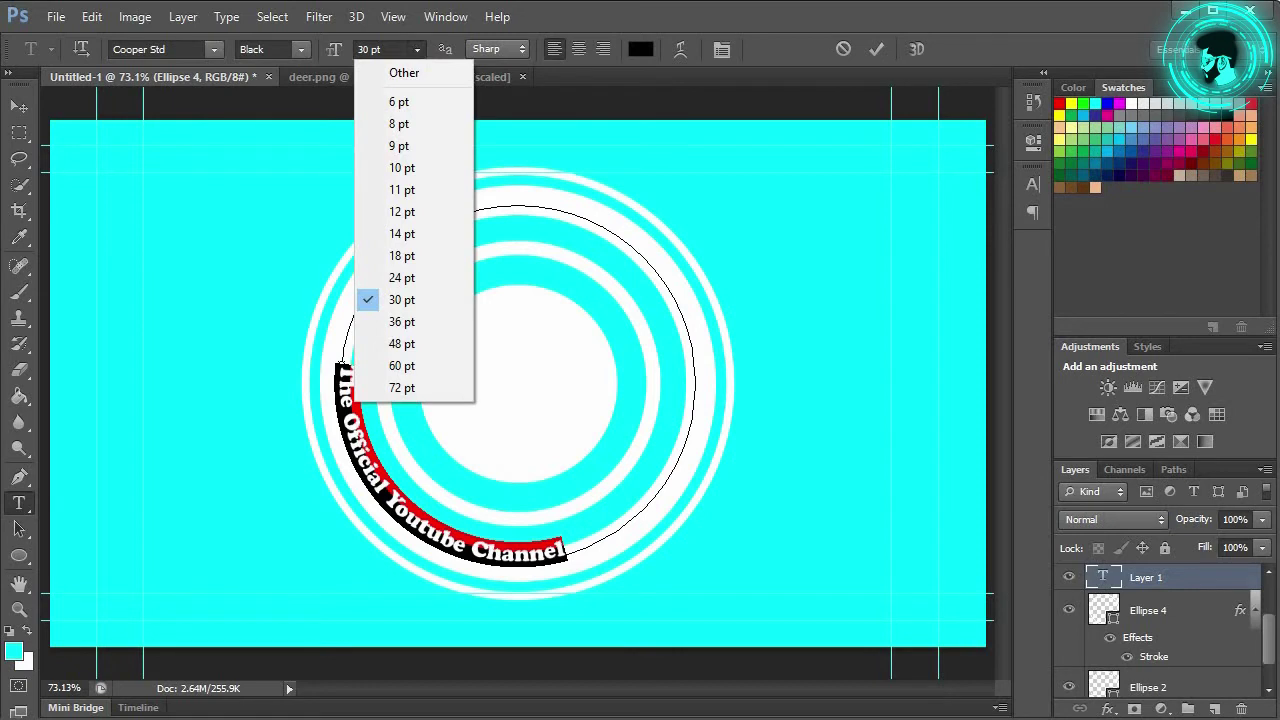
pyautogui.click(370, 48)
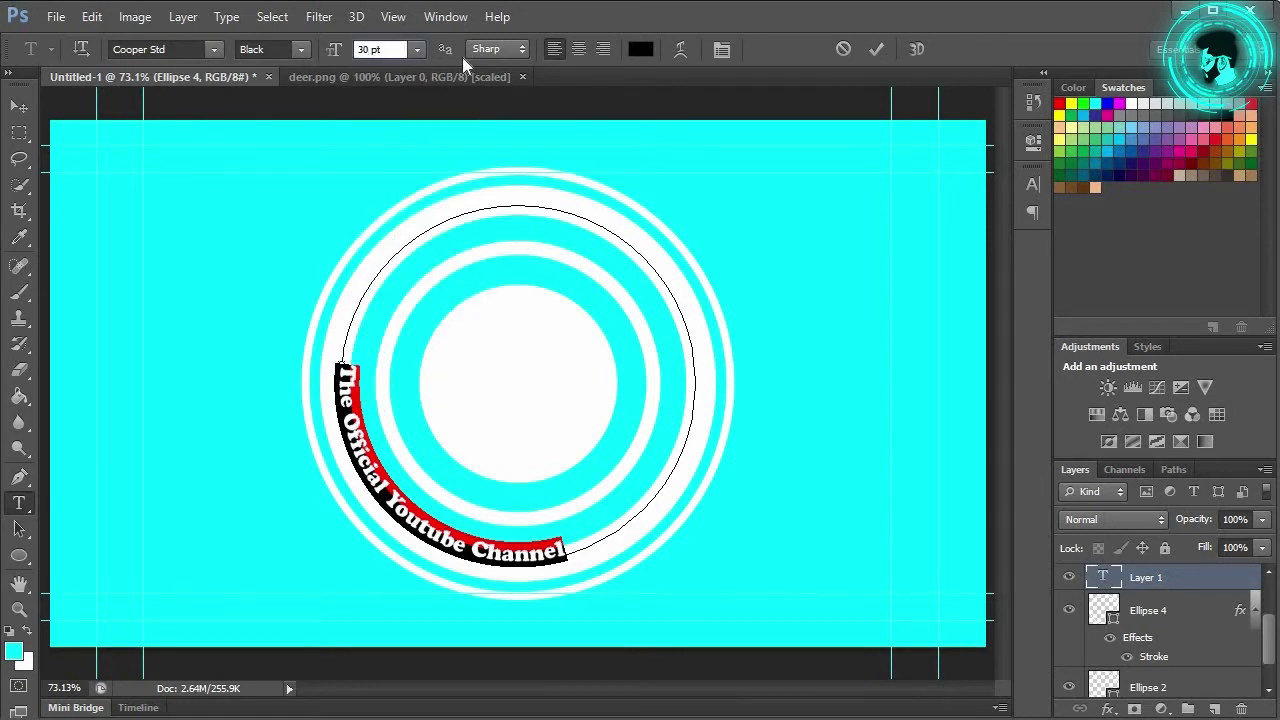
pyautogui.press('BackSpace')
pyautogui.write('5')
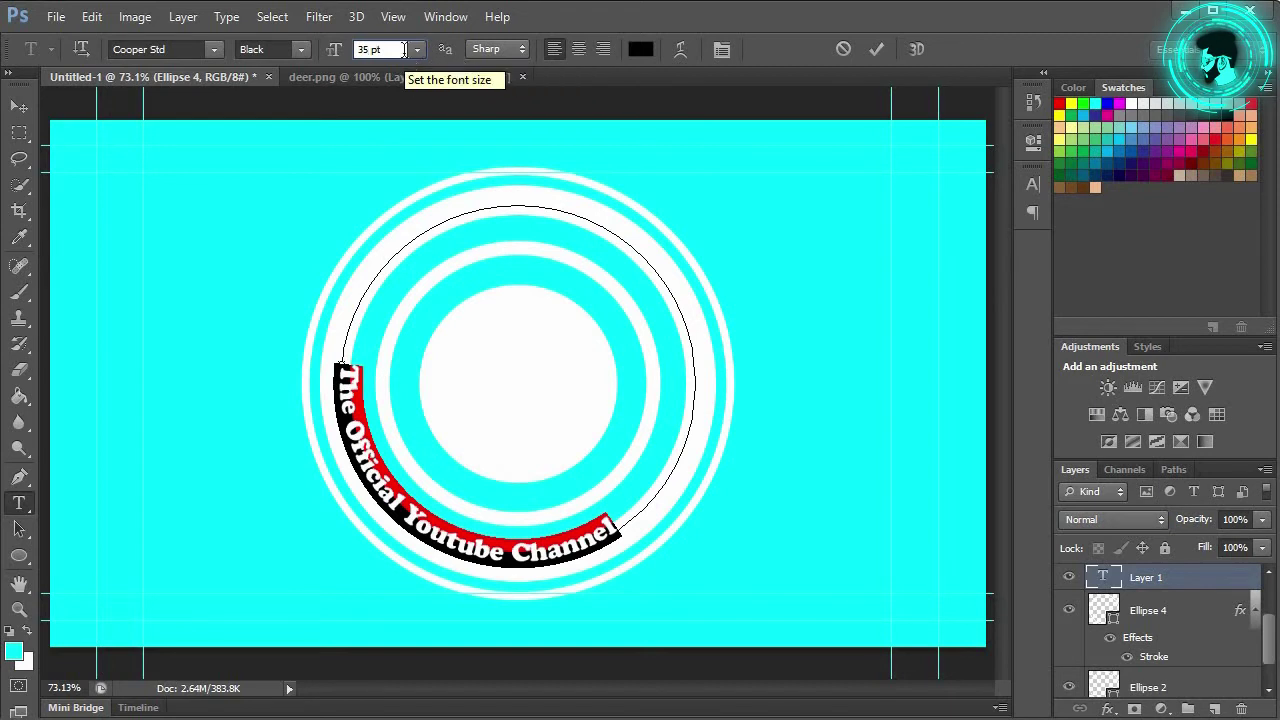
pyautogui.press('BackSpace')
pyautogui.write('0')
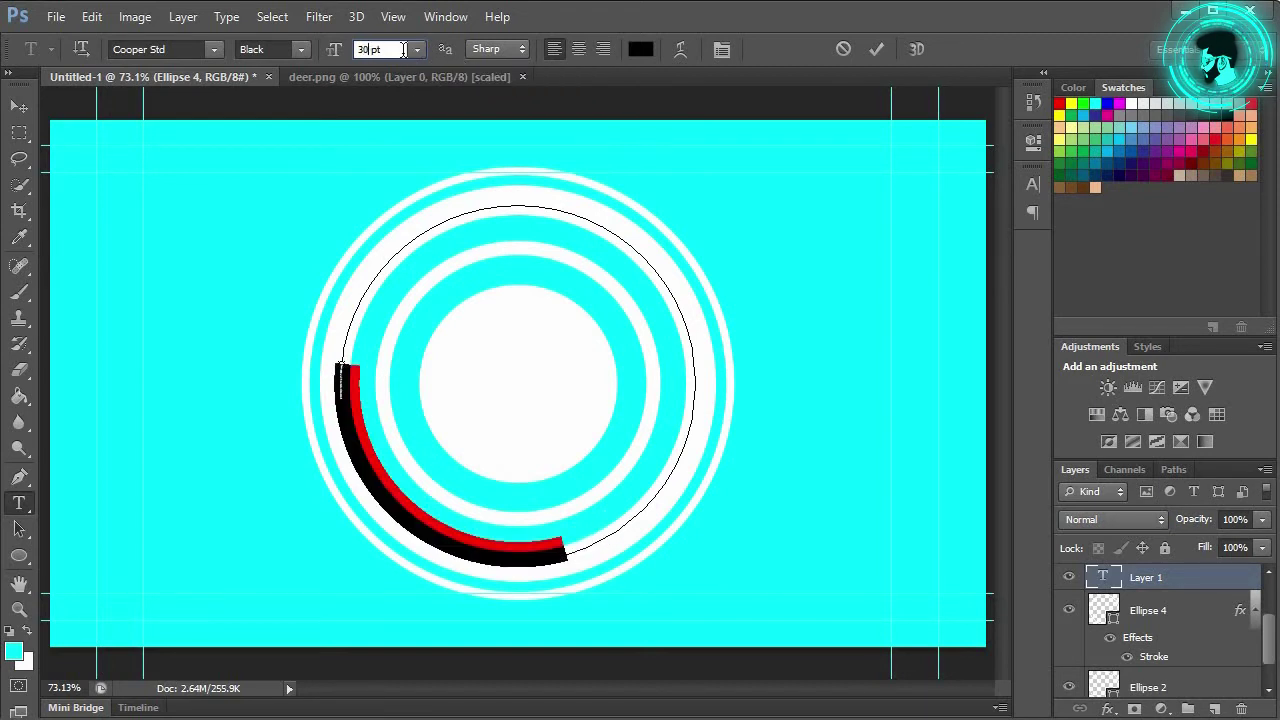
pyautogui.click(876, 49)
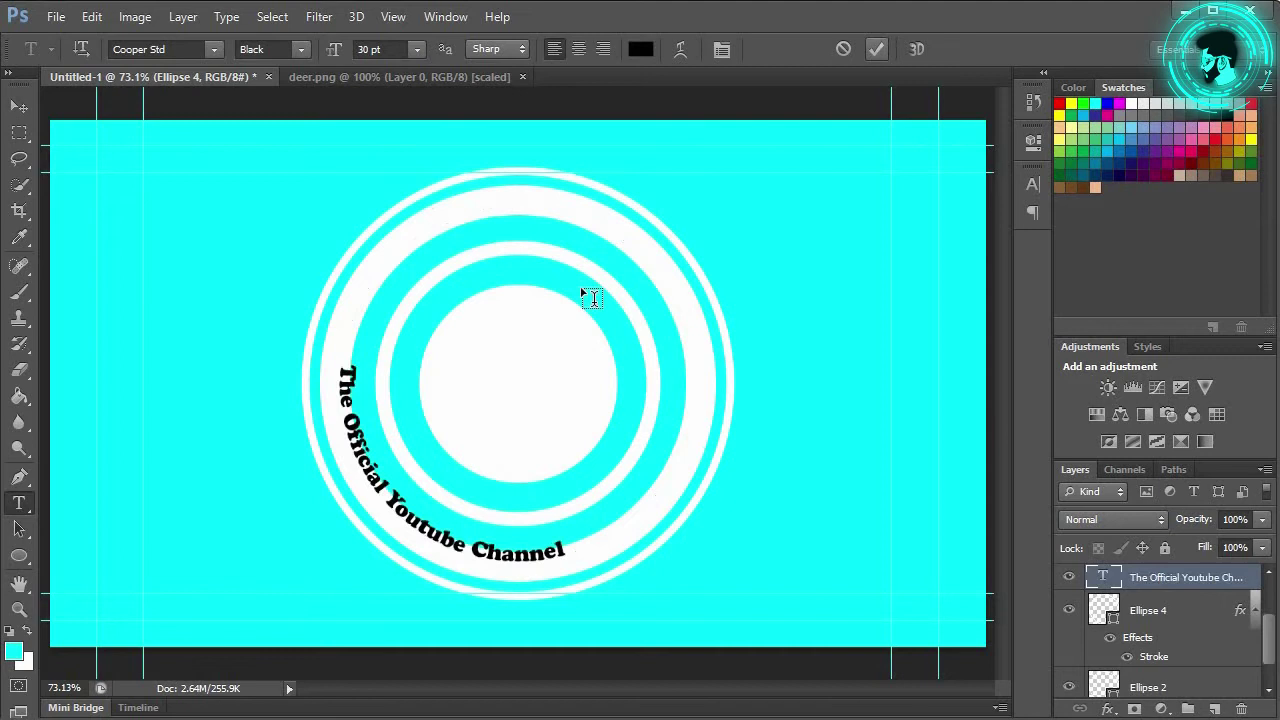
# Slide the curved text's start and end markers so it runs over the top arc of the rings
pyautogui.click(30, 531)
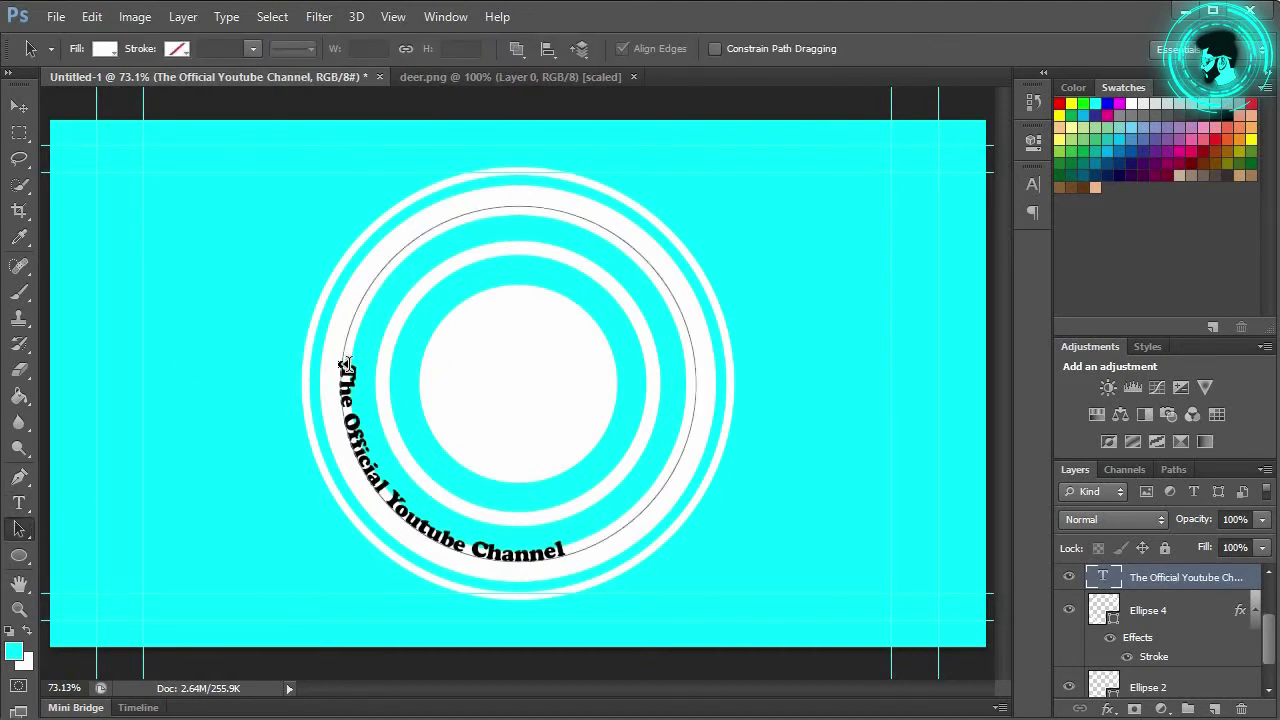
pyautogui.moveTo(342, 362); pyautogui.dragTo(461, 248)
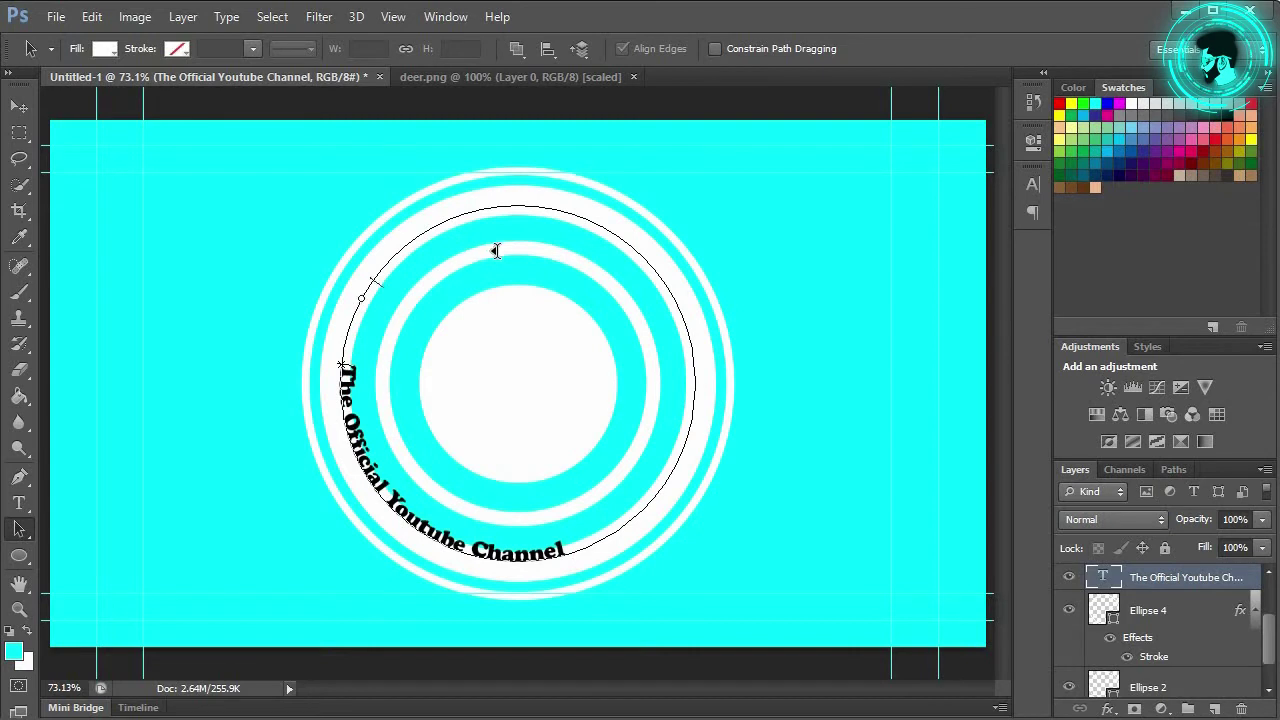
pyautogui.moveTo(461, 248)
pyautogui.mouseDown()
pyautogui.moveTo(358, 312)
pyautogui.moveTo(536, 235)
pyautogui.moveTo(689, 254)
pyautogui.moveTo(733, 336)
pyautogui.mouseUp()
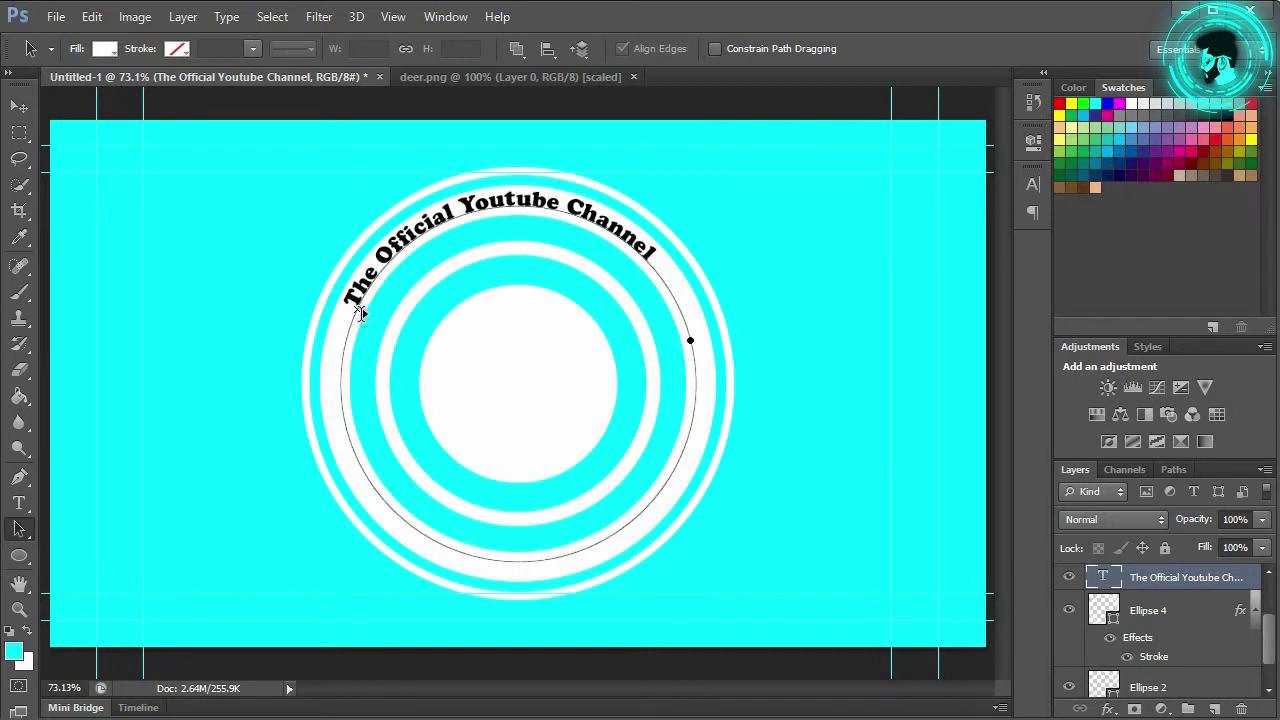
pyautogui.moveTo(354, 314); pyautogui.dragTo(370, 282)
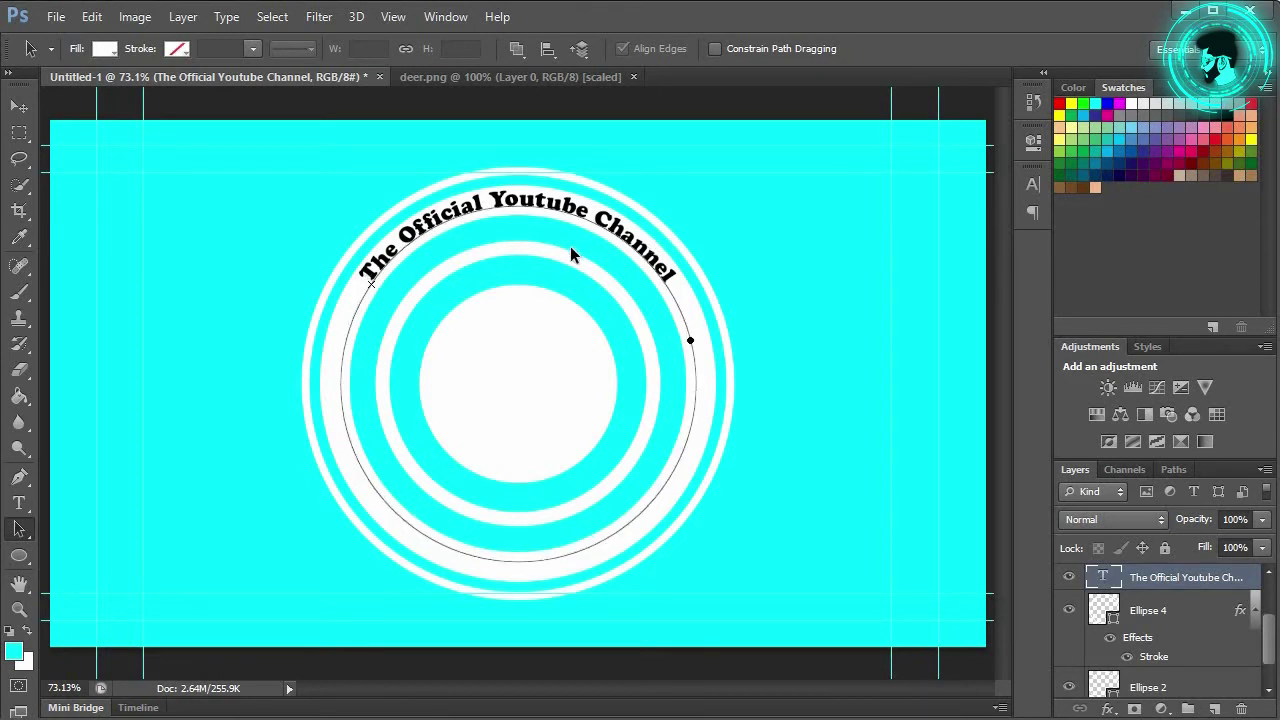
pyautogui.click(372, 283)
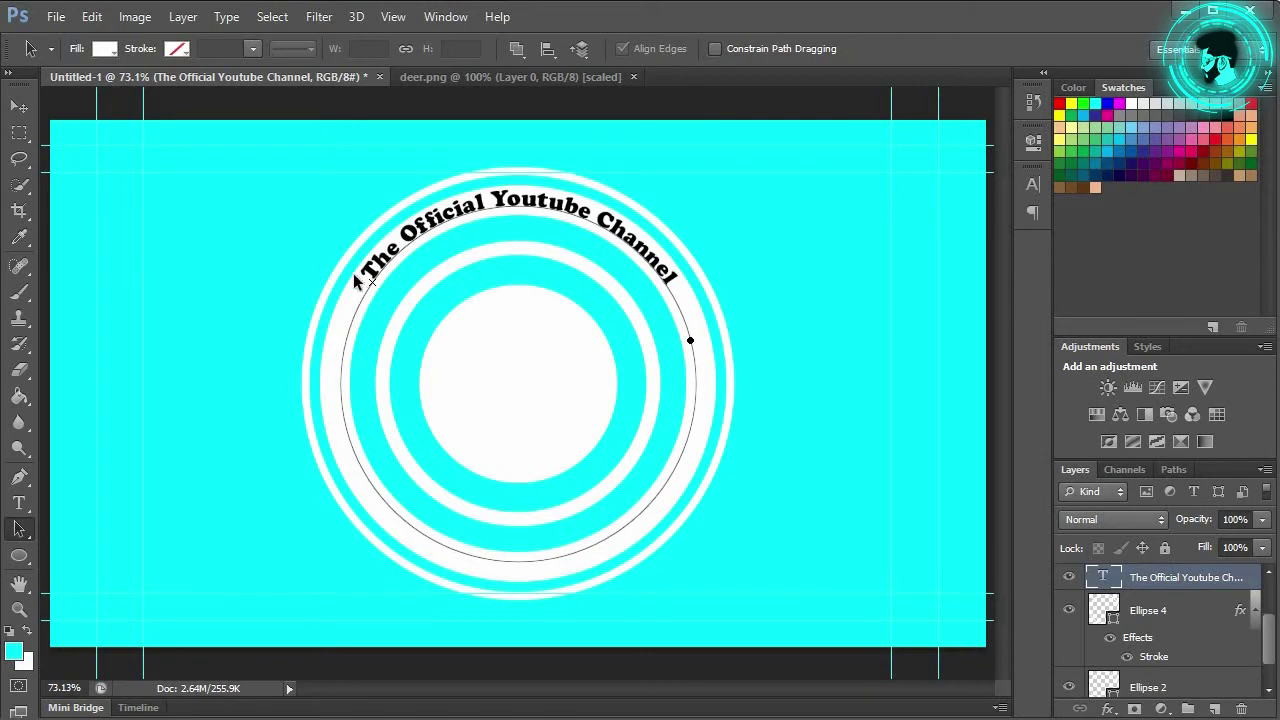
pyautogui.click(372, 284)
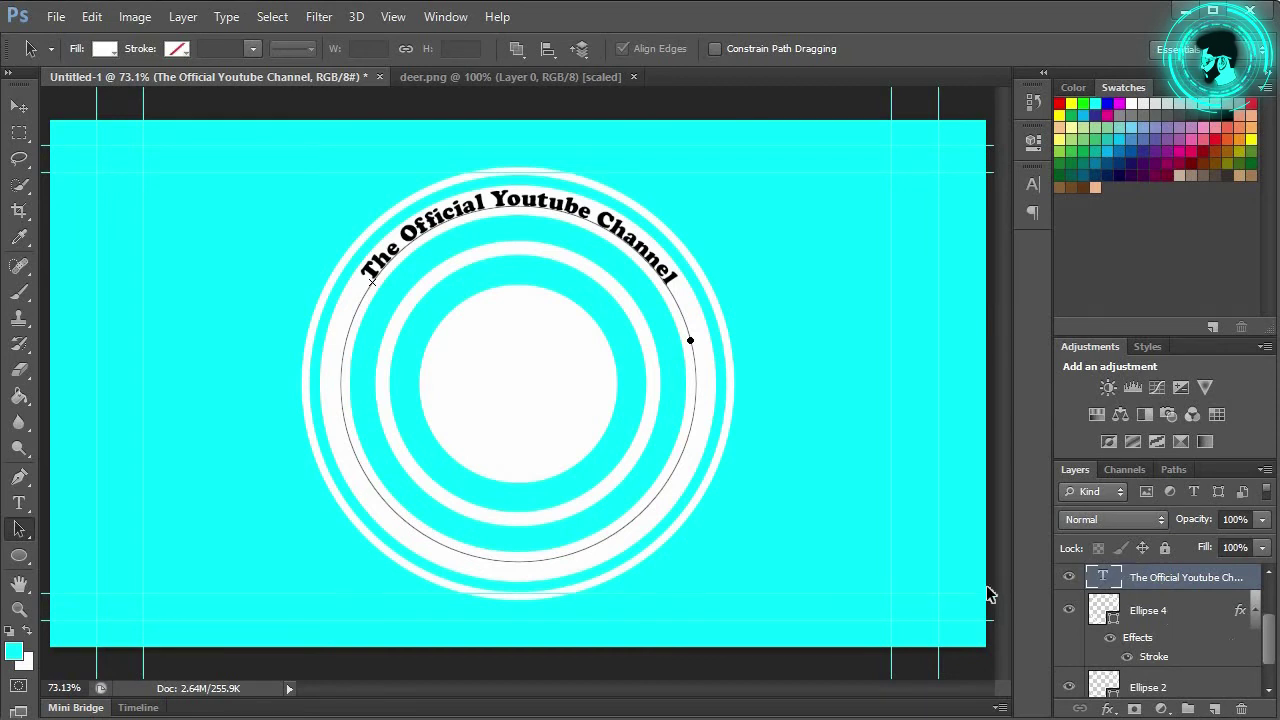
pyautogui.hotkey('ctrl', 'z')
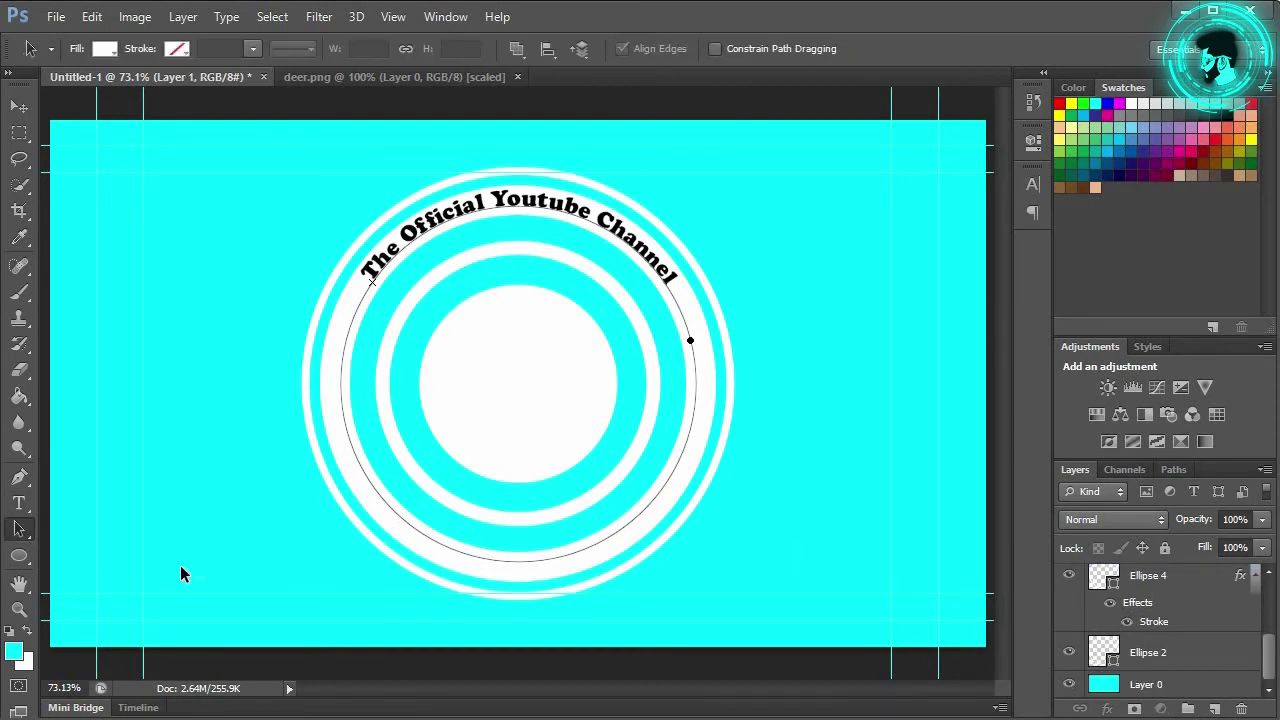
# Type 'DG PRASA' on the Ellipse 4 circle path at its lower left and commit
pyautogui.click(371, 486)
pyautogui.press('t')
pyautogui.press('a')
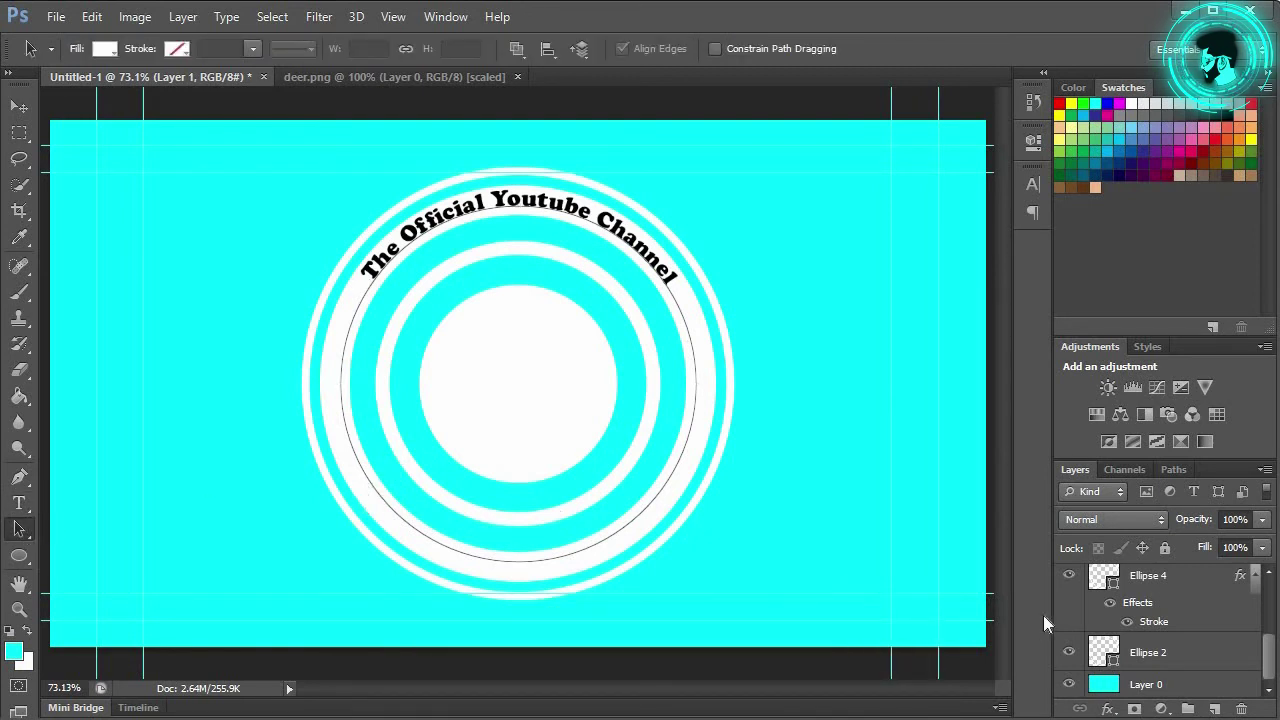
pyautogui.click(1187, 609)
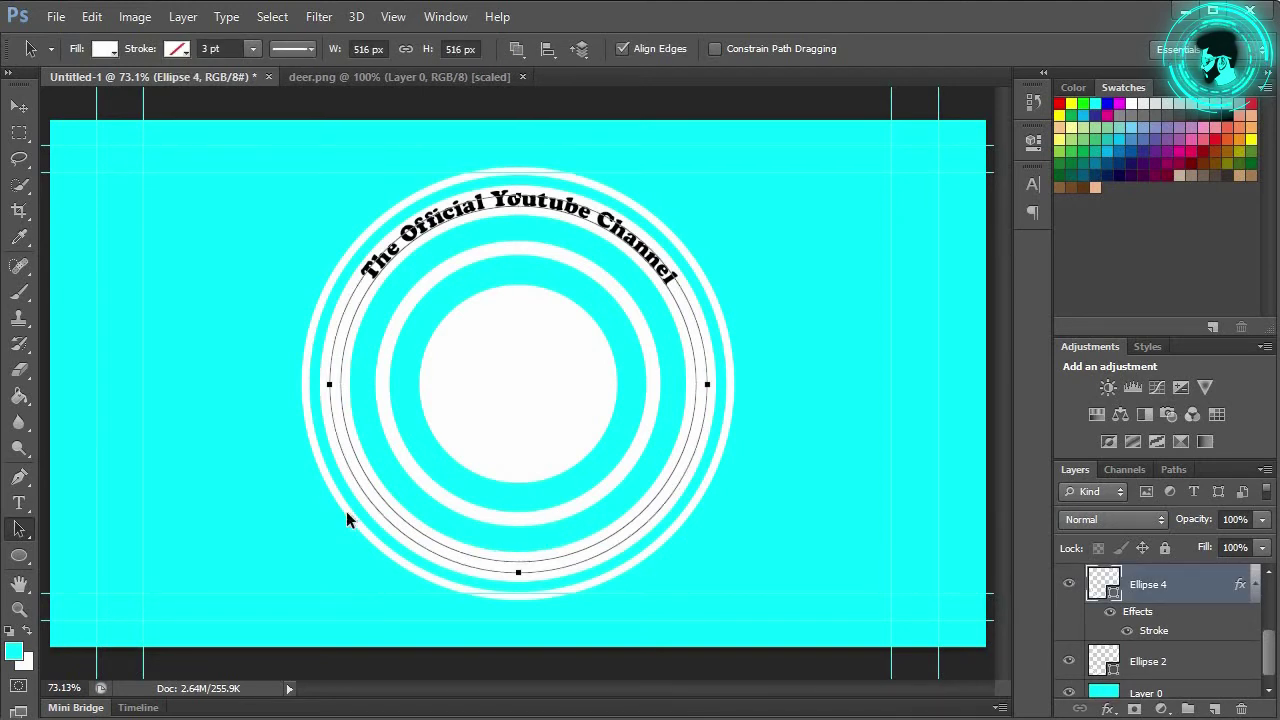
pyautogui.click(18, 503)
pyautogui.click(414, 538)
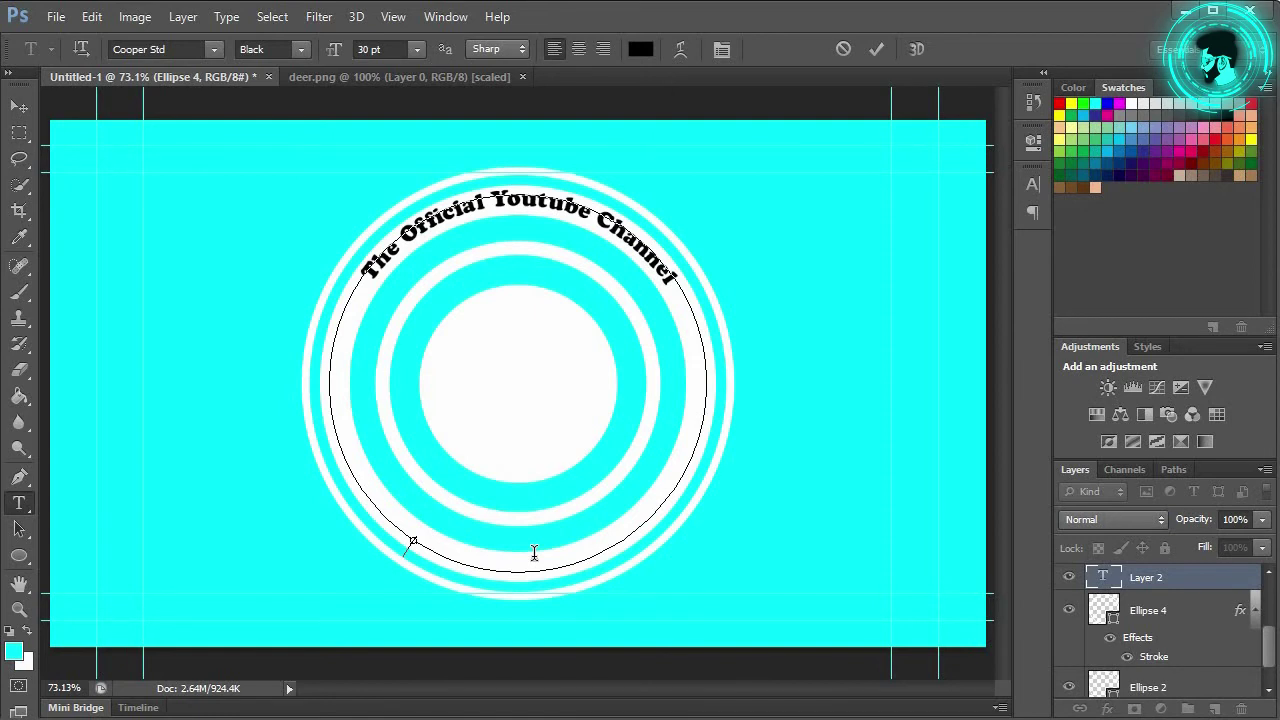
pyautogui.write('DG')
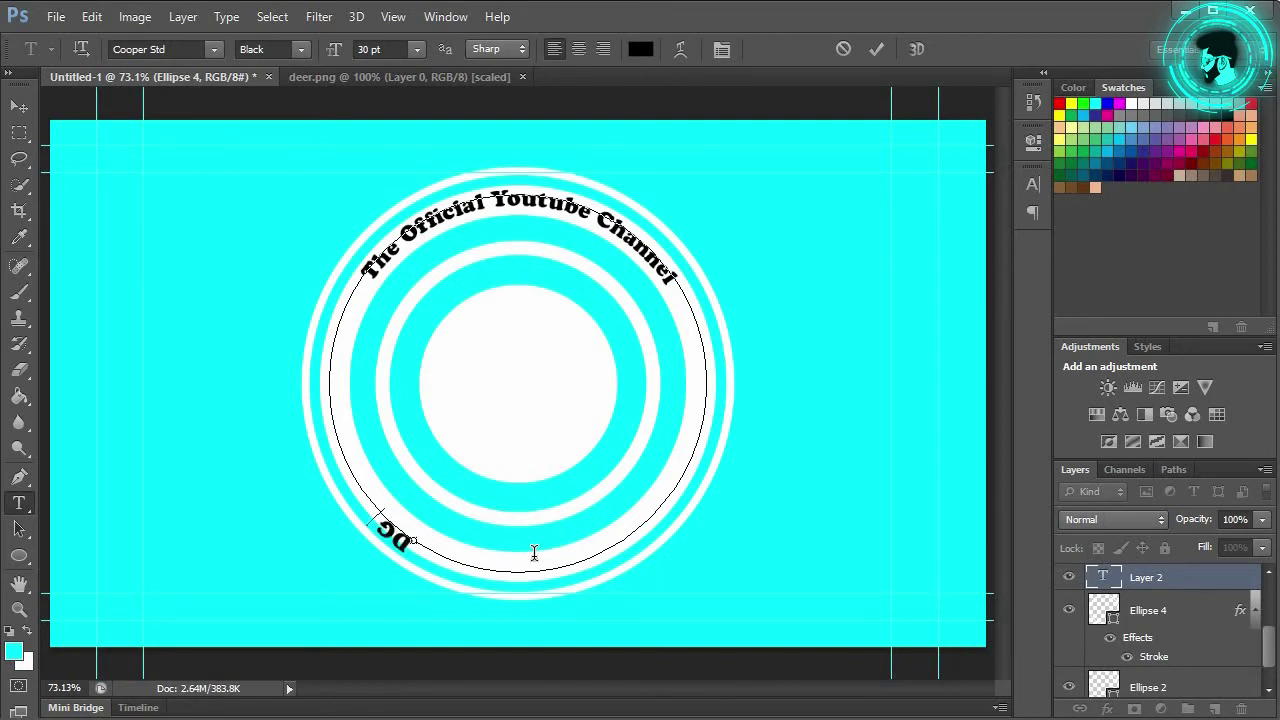
pyautogui.write(' PRASA')
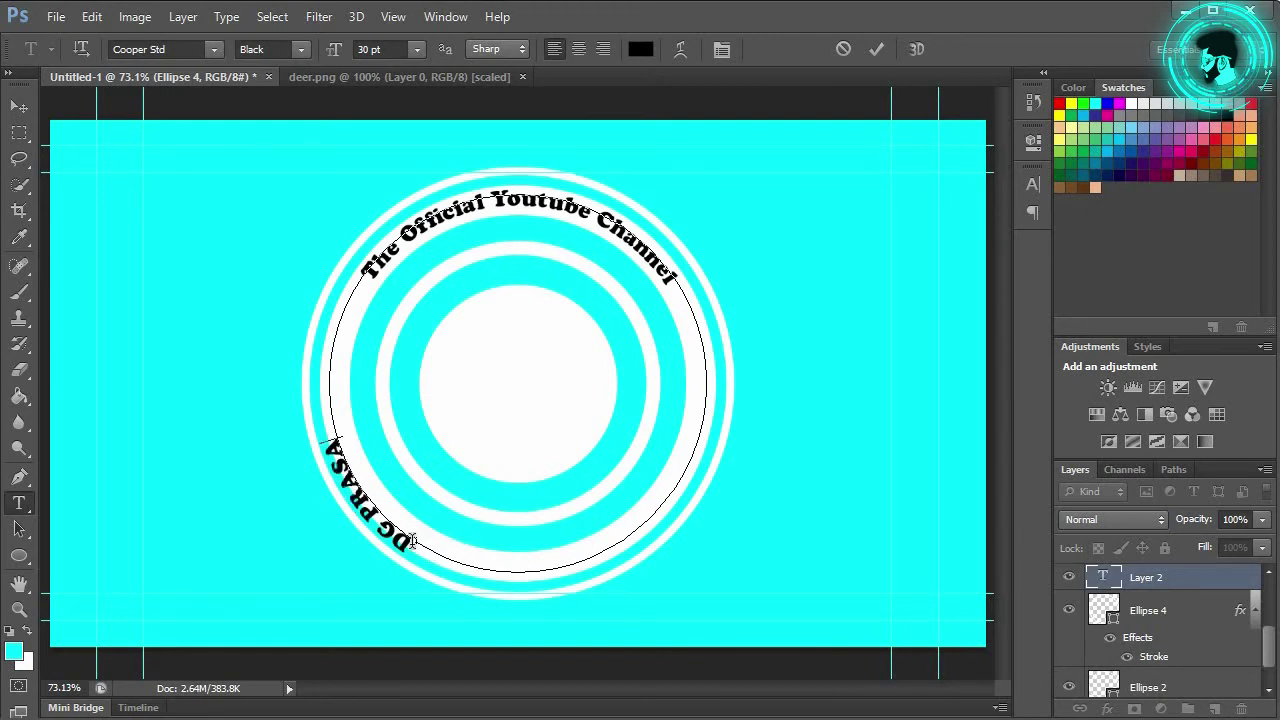
pyautogui.click(18, 529)
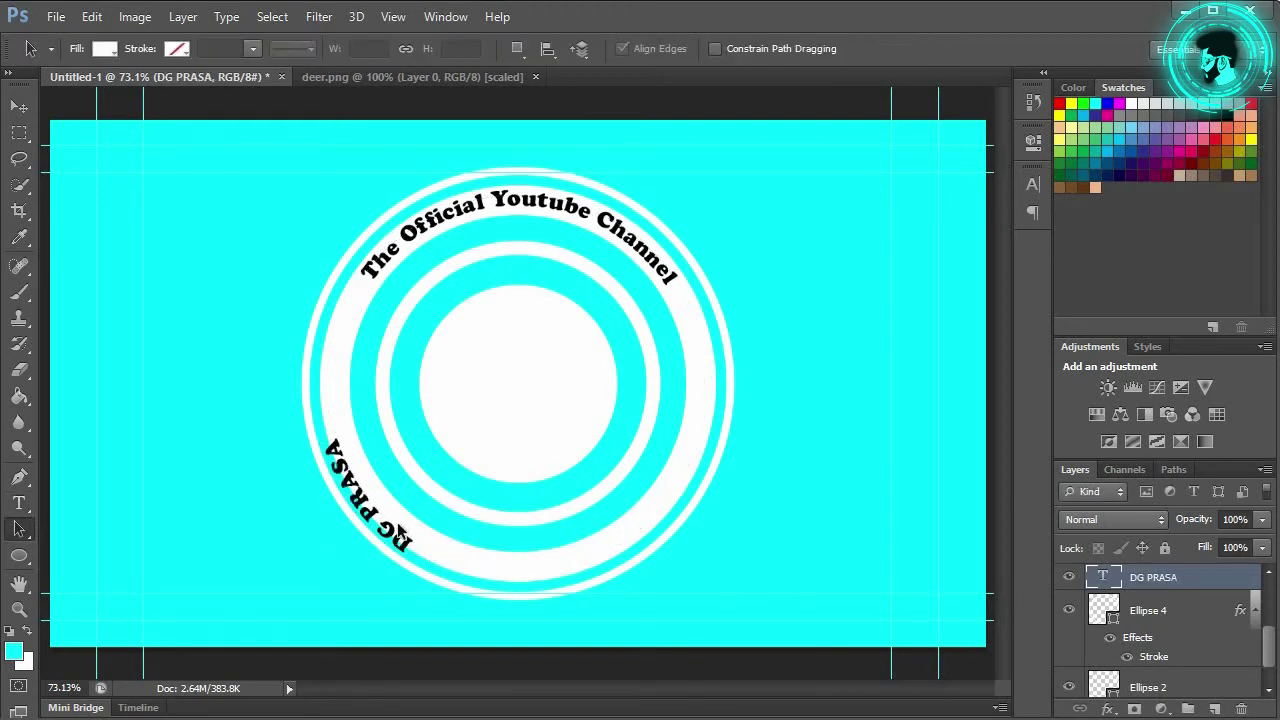
# Delete the stray Layer 1
pyautogui.click(393, 541)
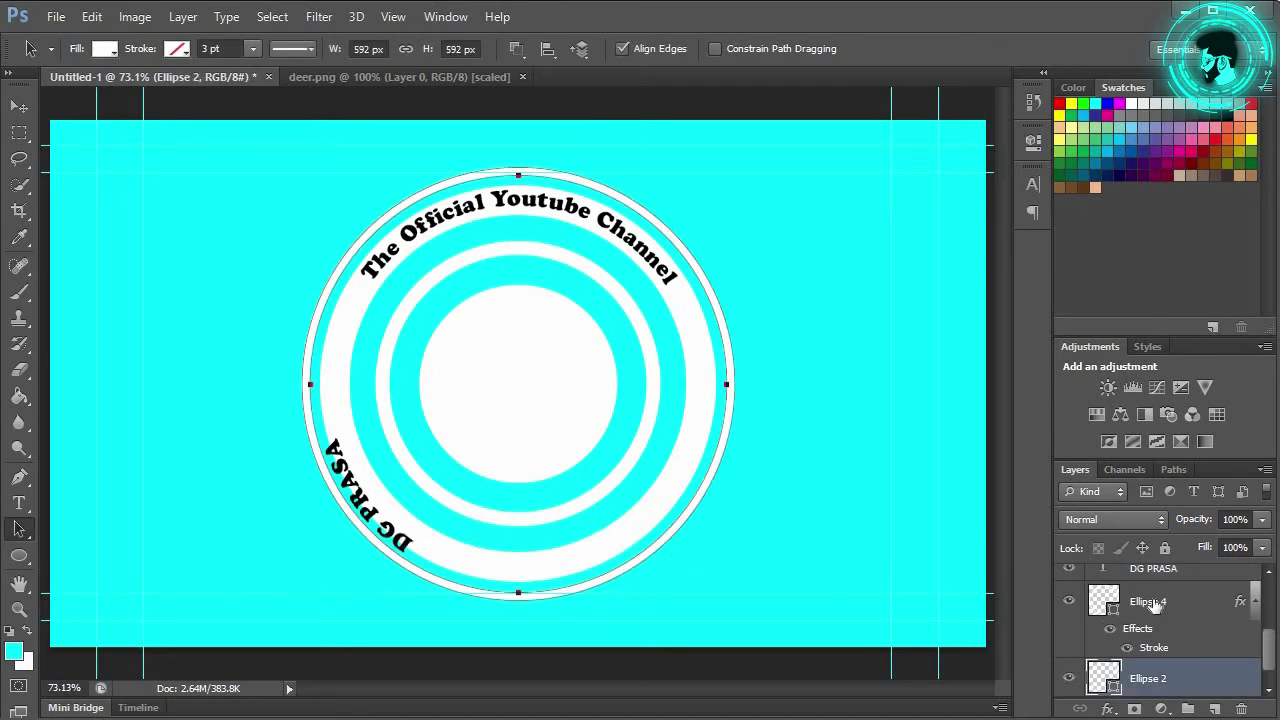
pyautogui.click(621, 594)
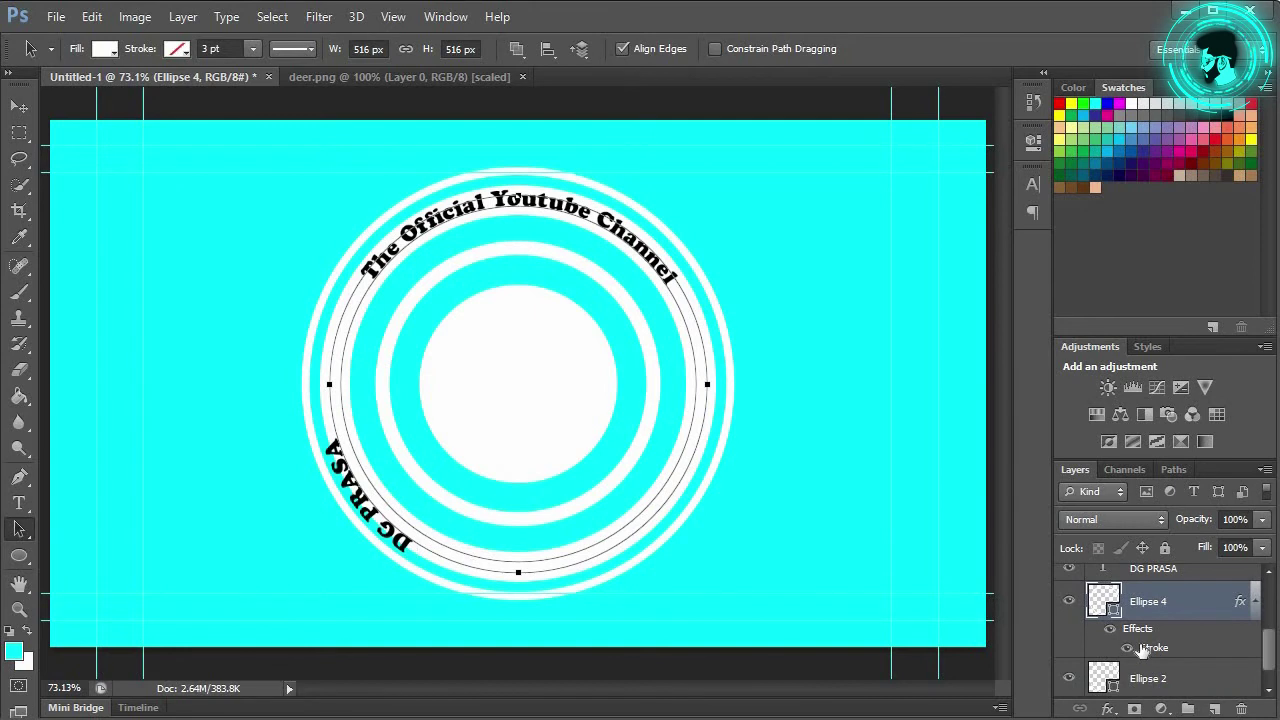
pyautogui.scroll(2, 1150, 650)
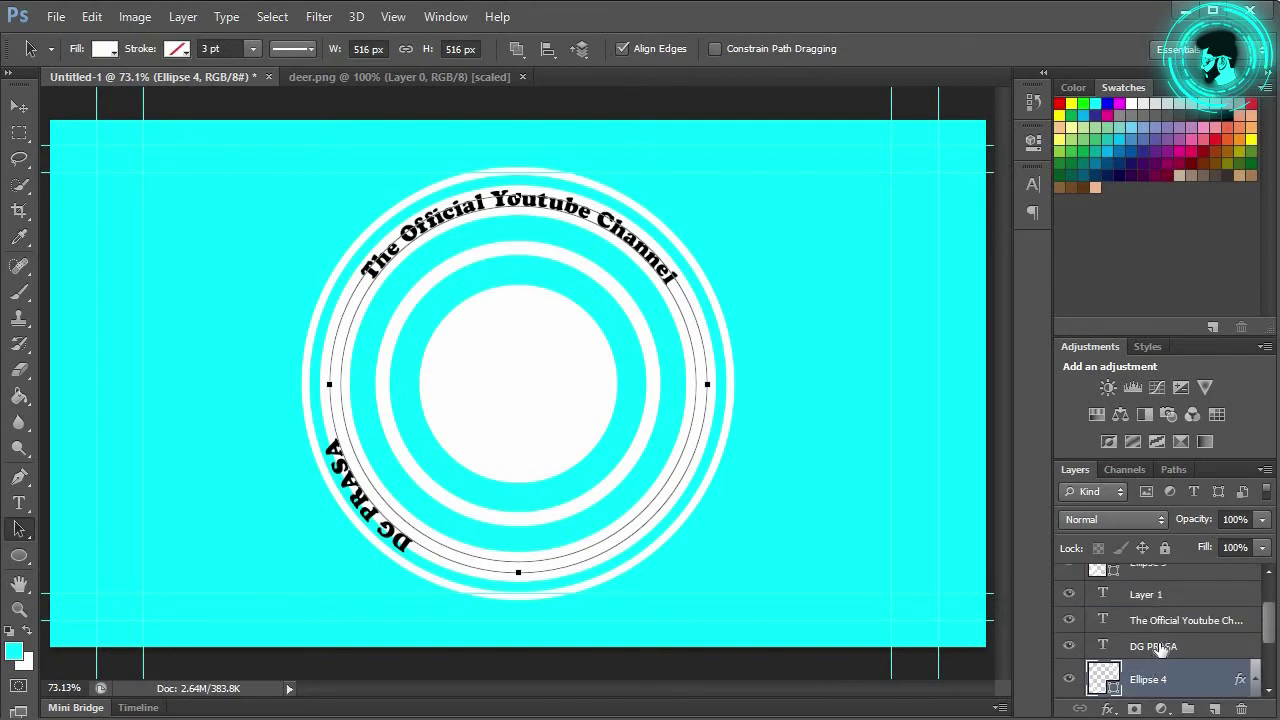
pyautogui.click(1160, 648)
pyautogui.click(1168, 595)
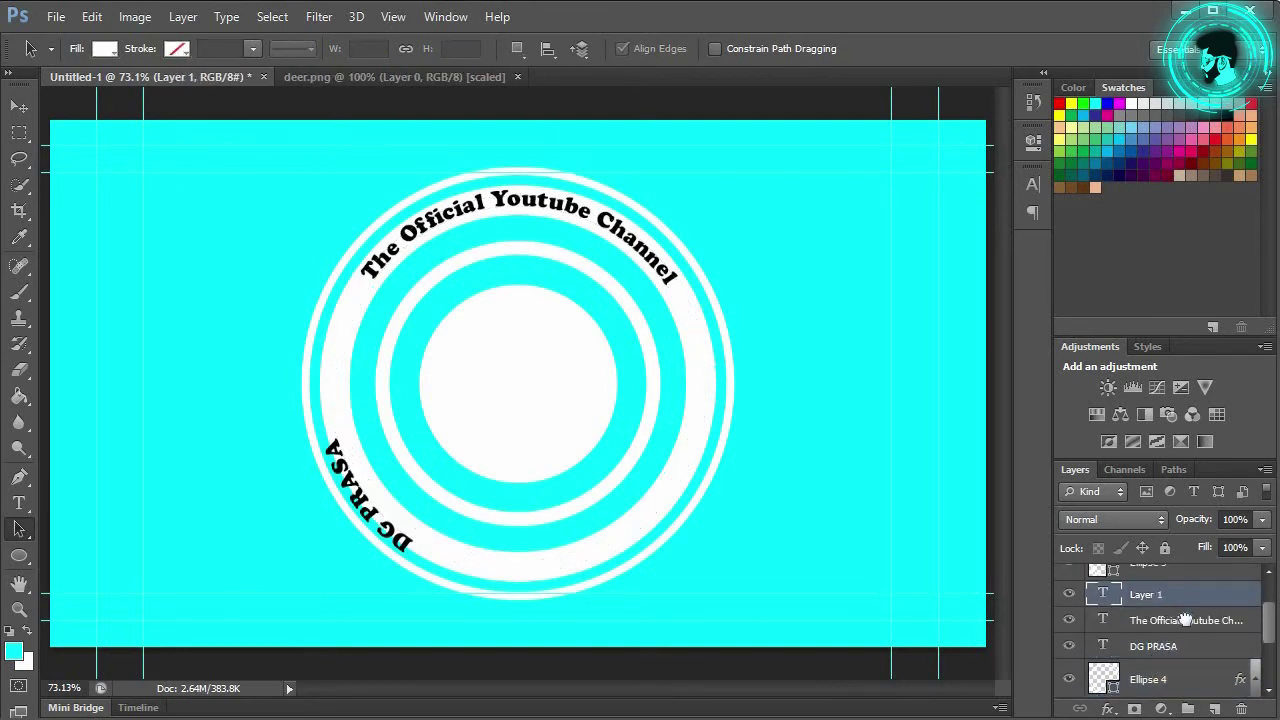
pyautogui.press('Delete')
# Slide the DG PRASA text along the path so it reads upright at the bottom of the ring
pyautogui.click(1176, 603)
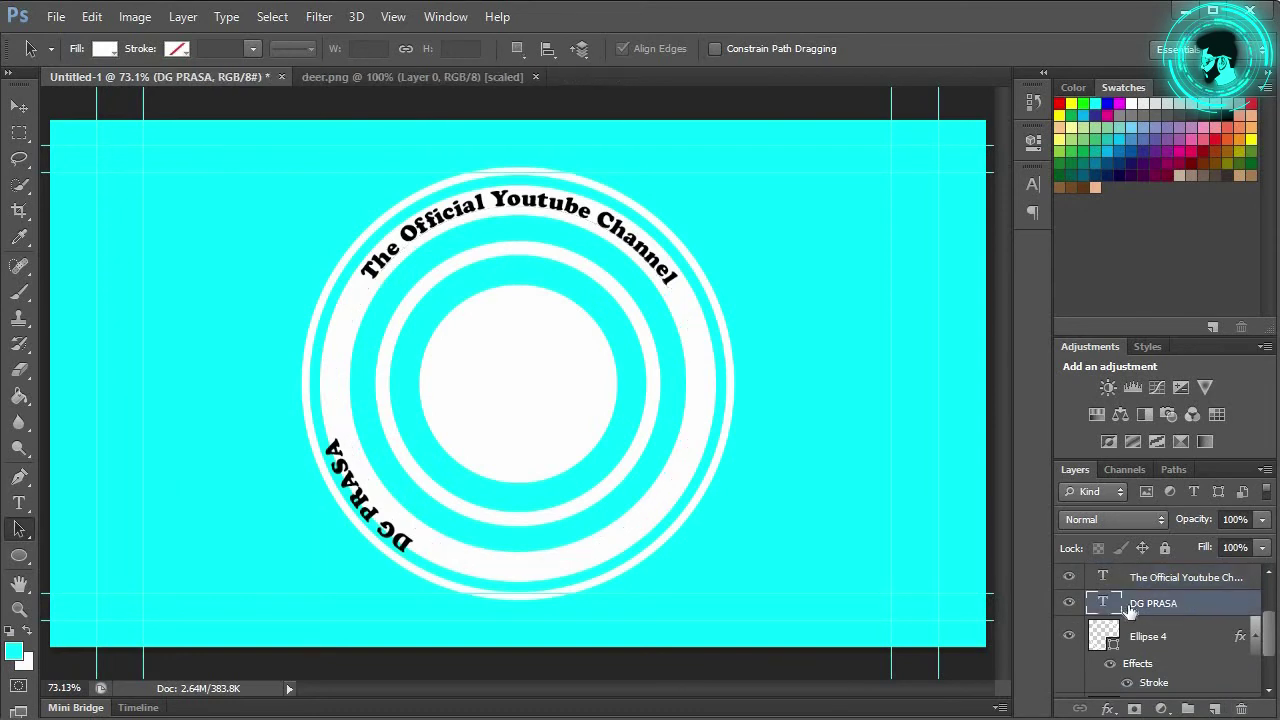
pyautogui.click(407, 543)
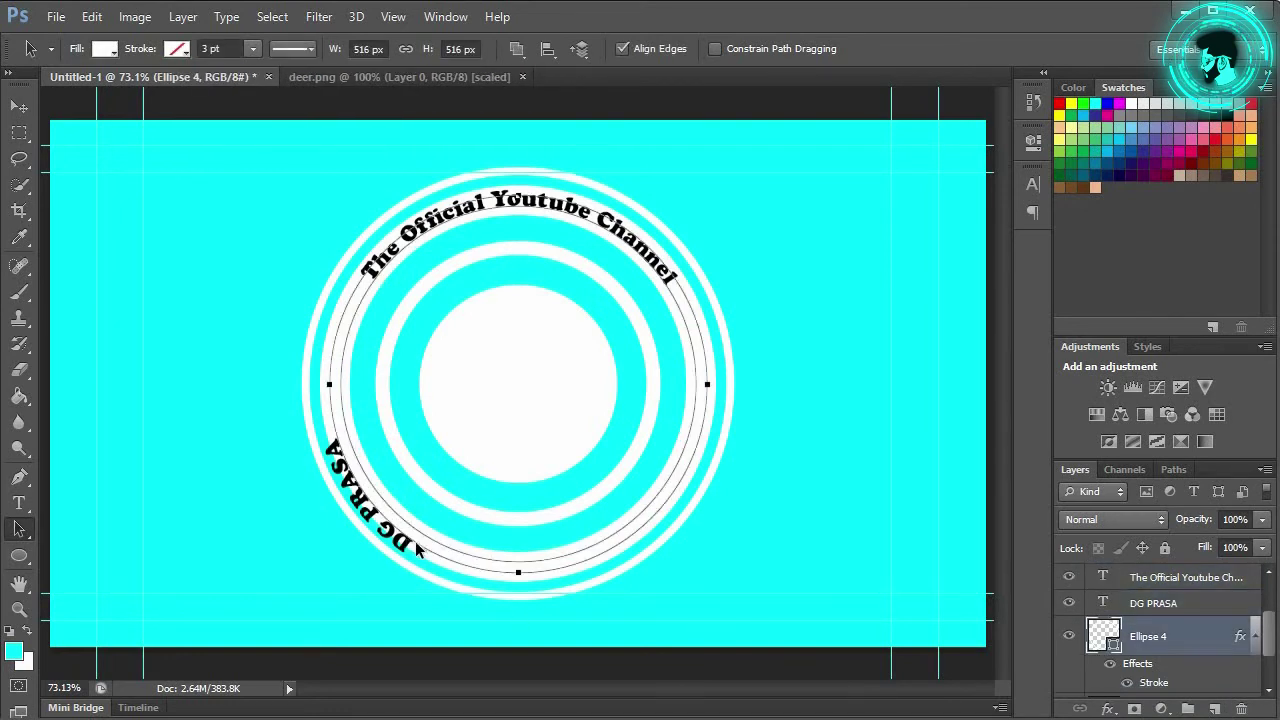
pyautogui.click(1168, 601)
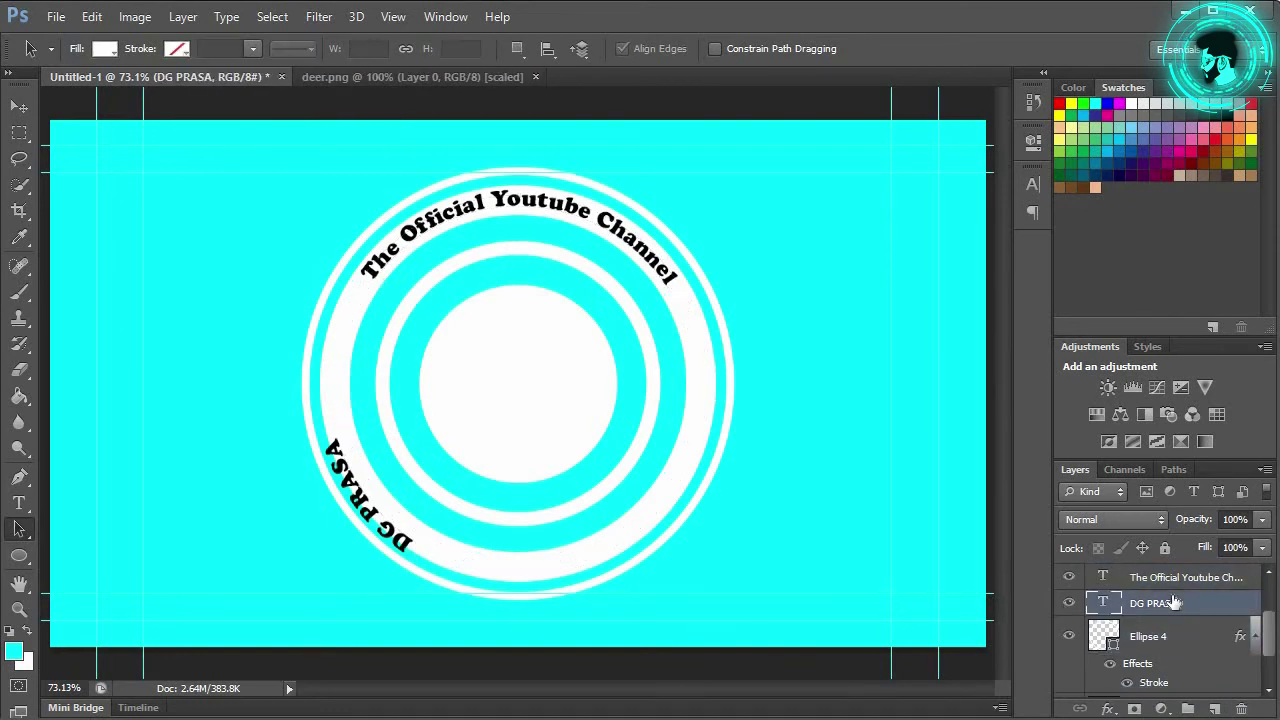
pyautogui.press('t')
pyautogui.click(18, 528)
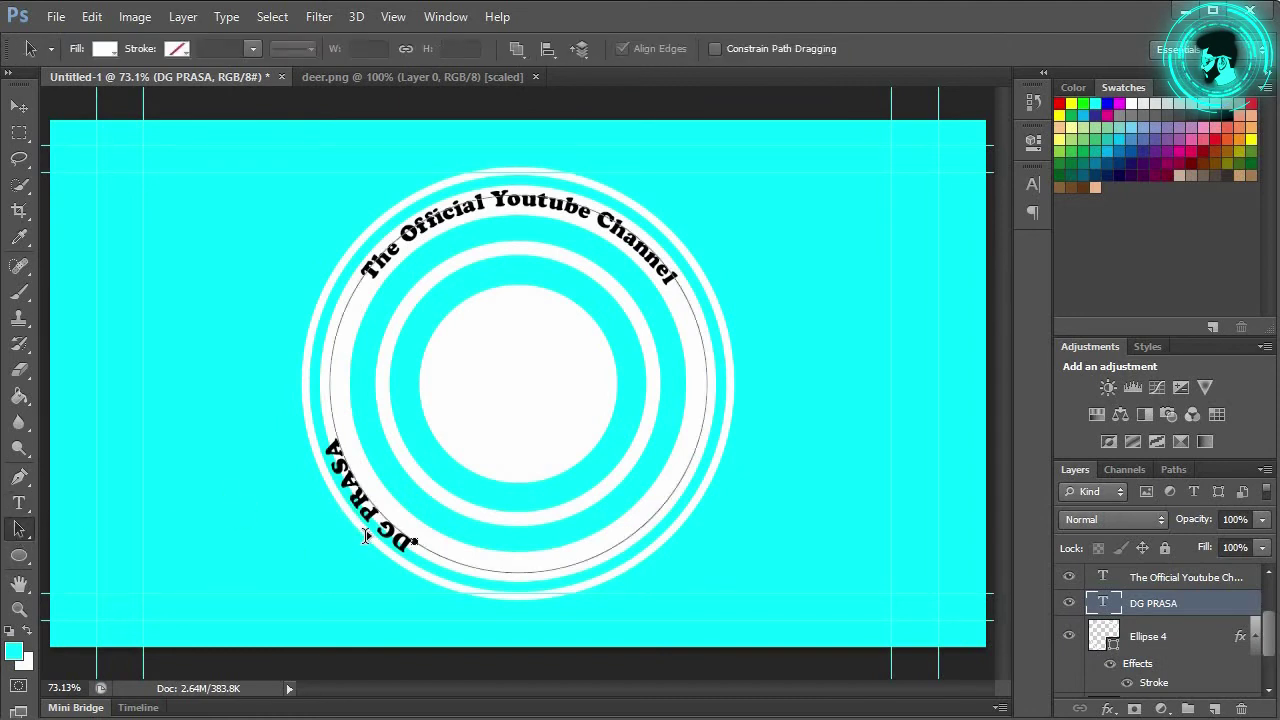
pyautogui.moveTo(418, 543)
pyautogui.mouseDown()
pyautogui.moveTo(465, 553)
pyautogui.moveTo(454, 554)
pyautogui.mouseUp()
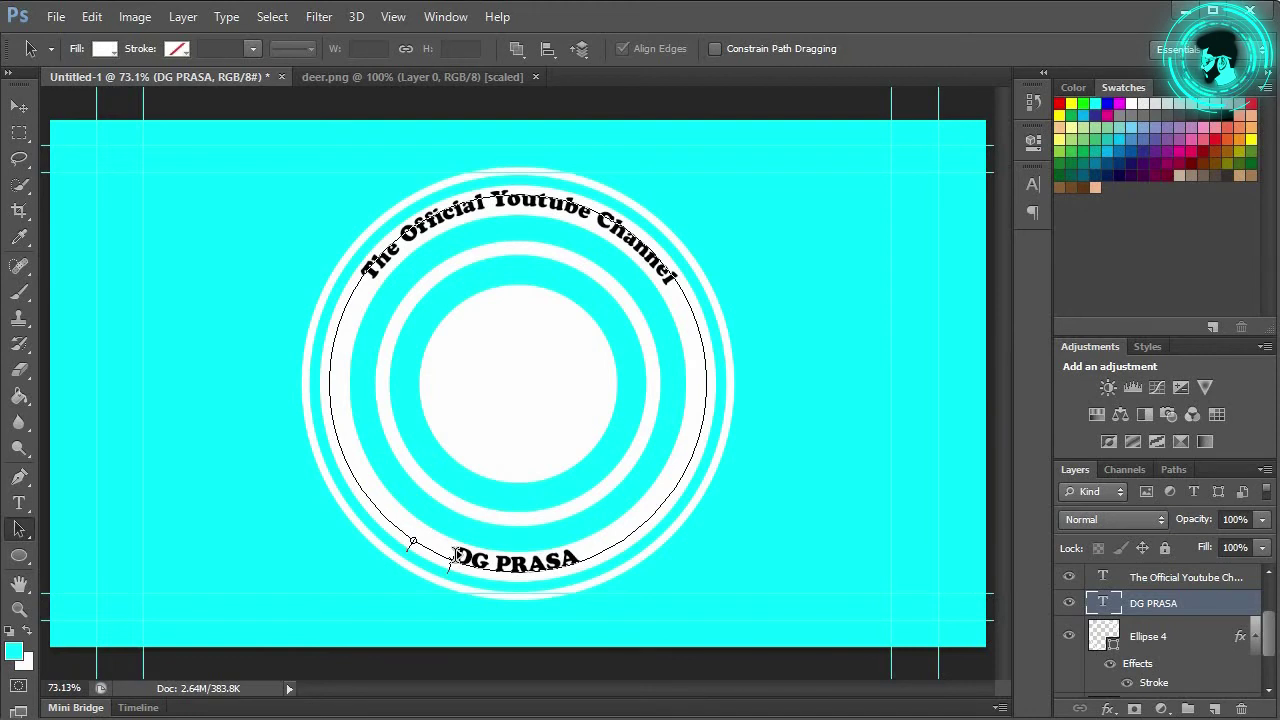
pyautogui.press('v')
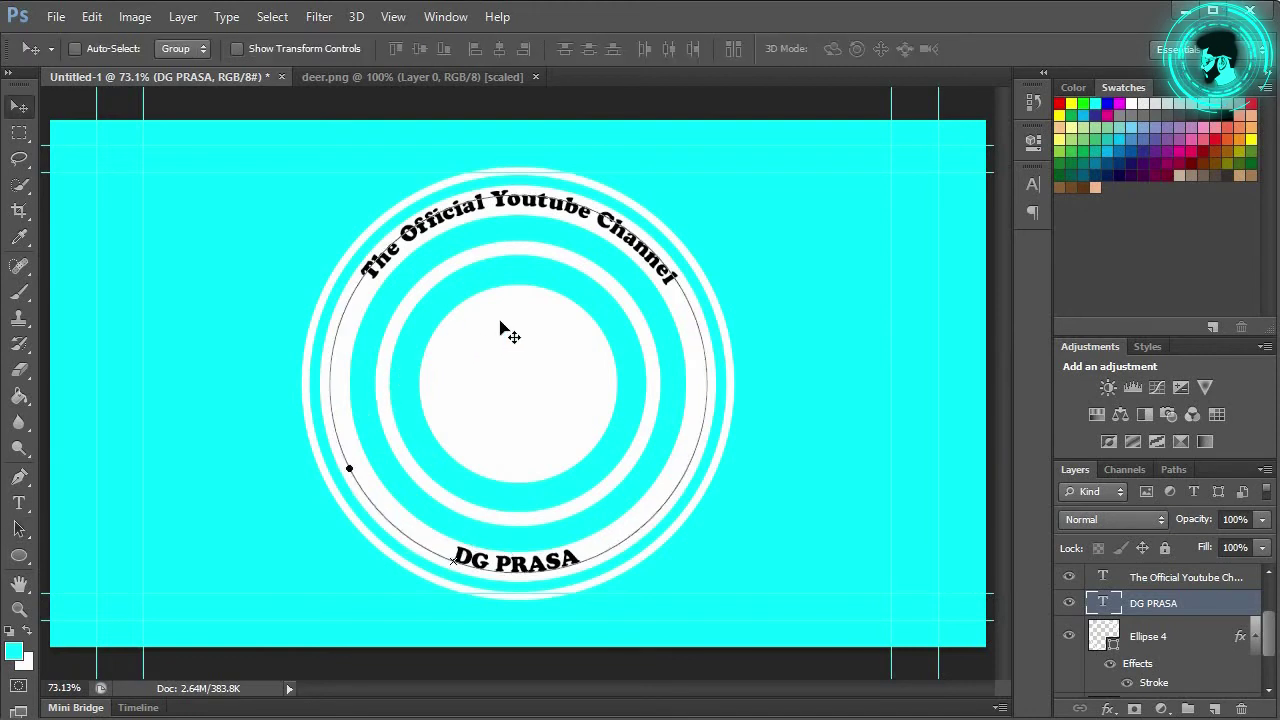
# Put all the ellipse ring layers, including Ellipse 2, into Group 1
pyautogui.click(1148, 636)
pyautogui.scroll(3, 1275, 597)
pyautogui.moveTo(1274, 597); pyautogui.dragTo(1275, 574)
pyautogui.click(1157, 584)
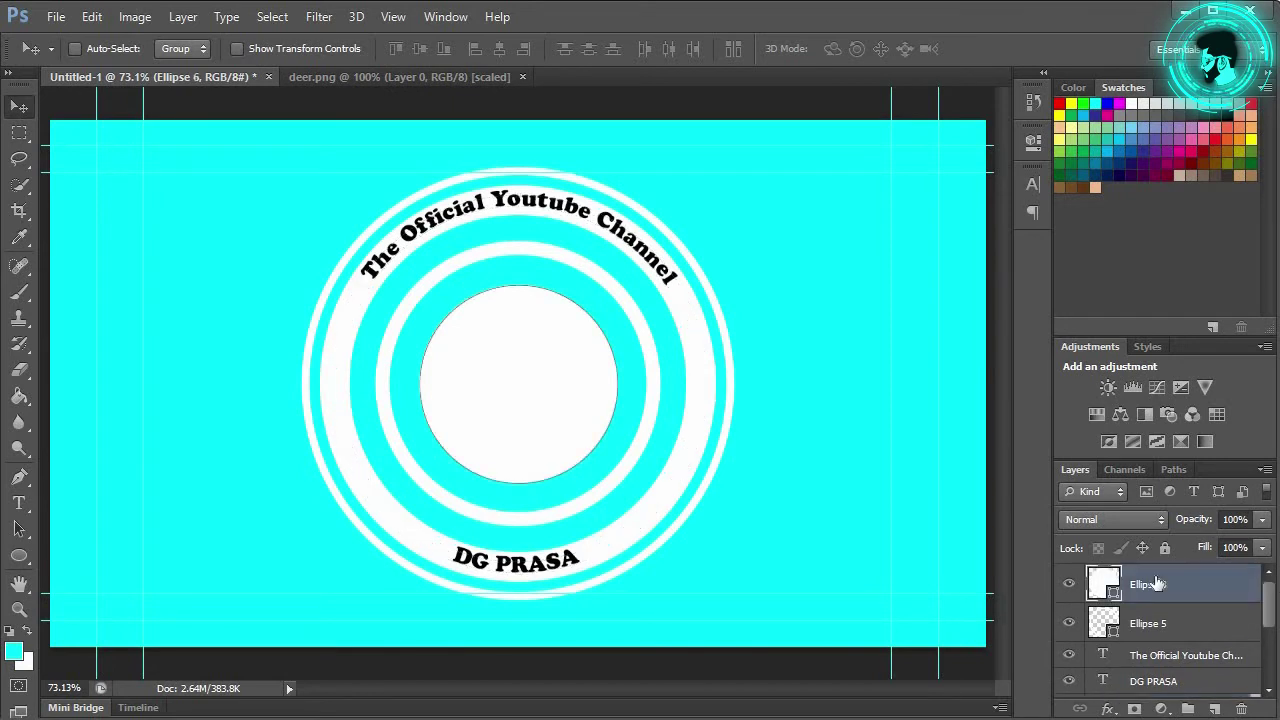
pyautogui.click(1185, 710)
pyautogui.moveTo(1145, 610); pyautogui.dragTo(1143, 577)
pyautogui.moveTo(1155, 646); pyautogui.dragTo(1165, 630)
pyautogui.scroll(-3, 1165, 622)
pyautogui.scroll(-1, 1168, 648)
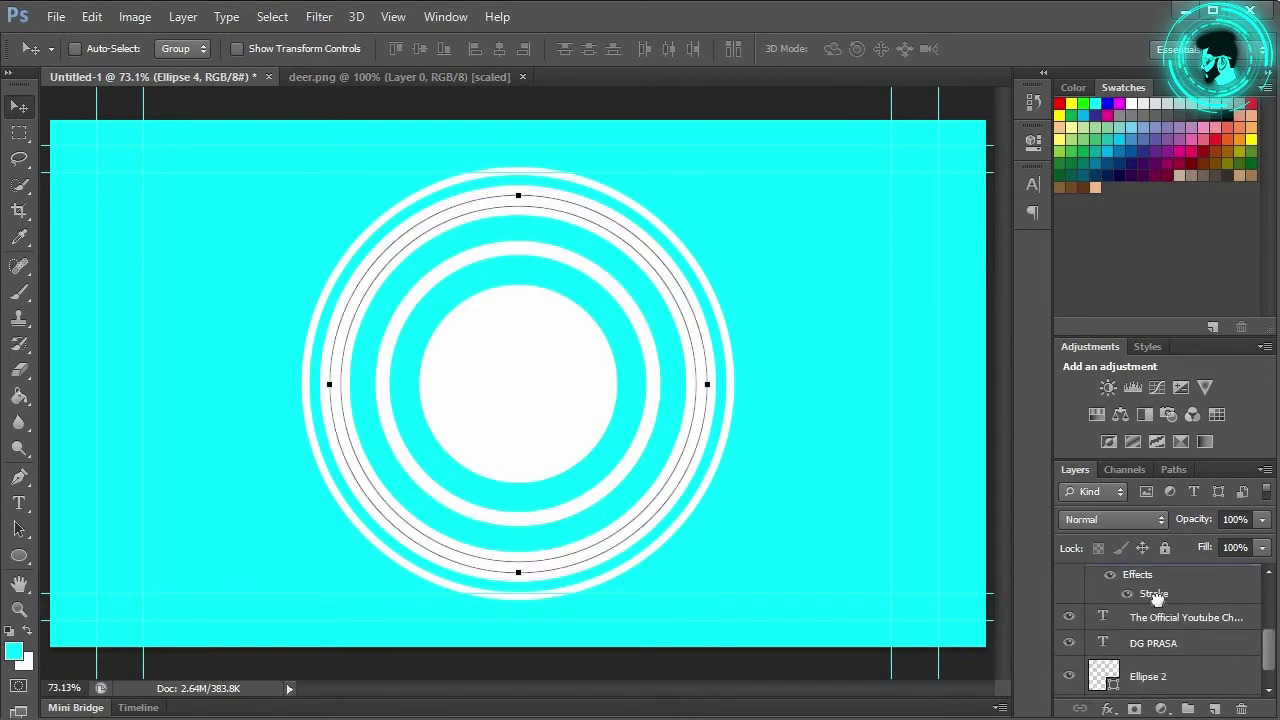
pyautogui.moveTo(1145, 680); pyautogui.dragTo(1168, 624)
pyautogui.scroll(1, 1165, 615)
pyautogui.click(1158, 605)
pyautogui.scroll(-2, 1158, 605)
# Move both curved text layers above Group 1 and collapse the group
pyautogui.click(1186, 632)
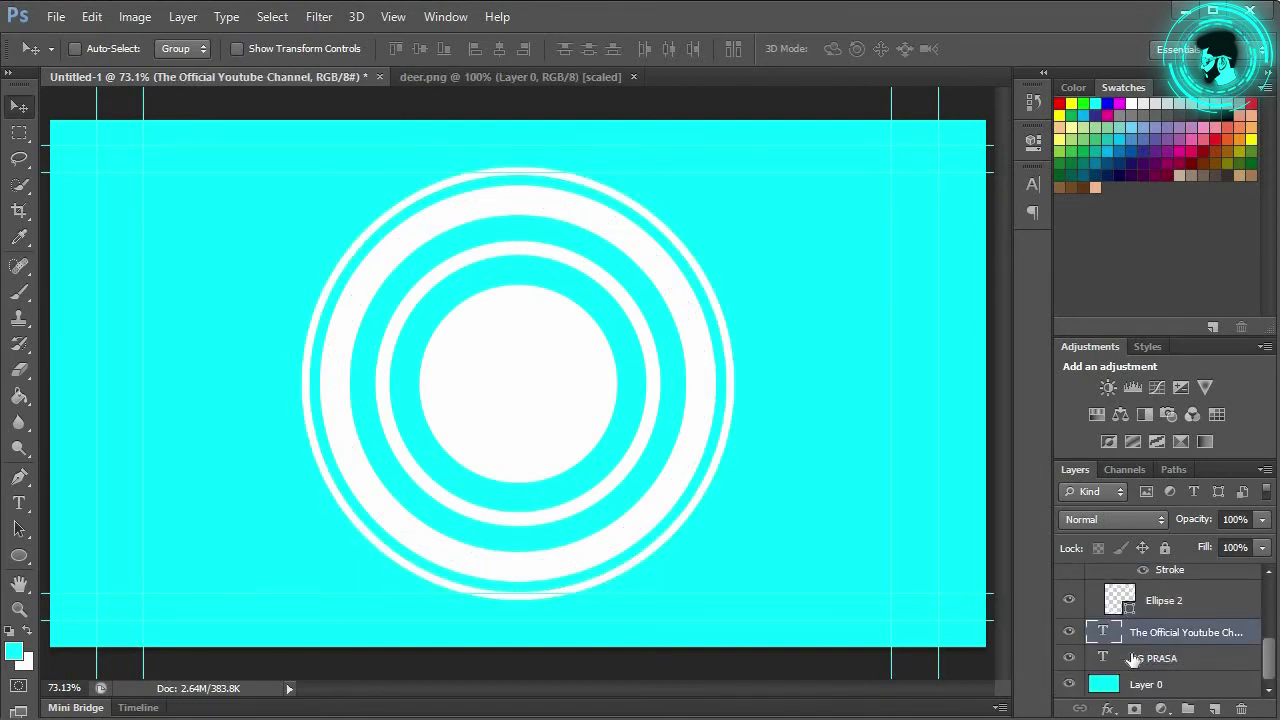
pyautogui.keyDown('shift'); pyautogui.click(1153, 658); pyautogui.keyUp('shift')
pyautogui.moveTo(1153, 658)
pyautogui.mouseDown()
pyautogui.moveTo(1153, 585)
pyautogui.moveTo(1202, 563)
pyautogui.mouseUp()
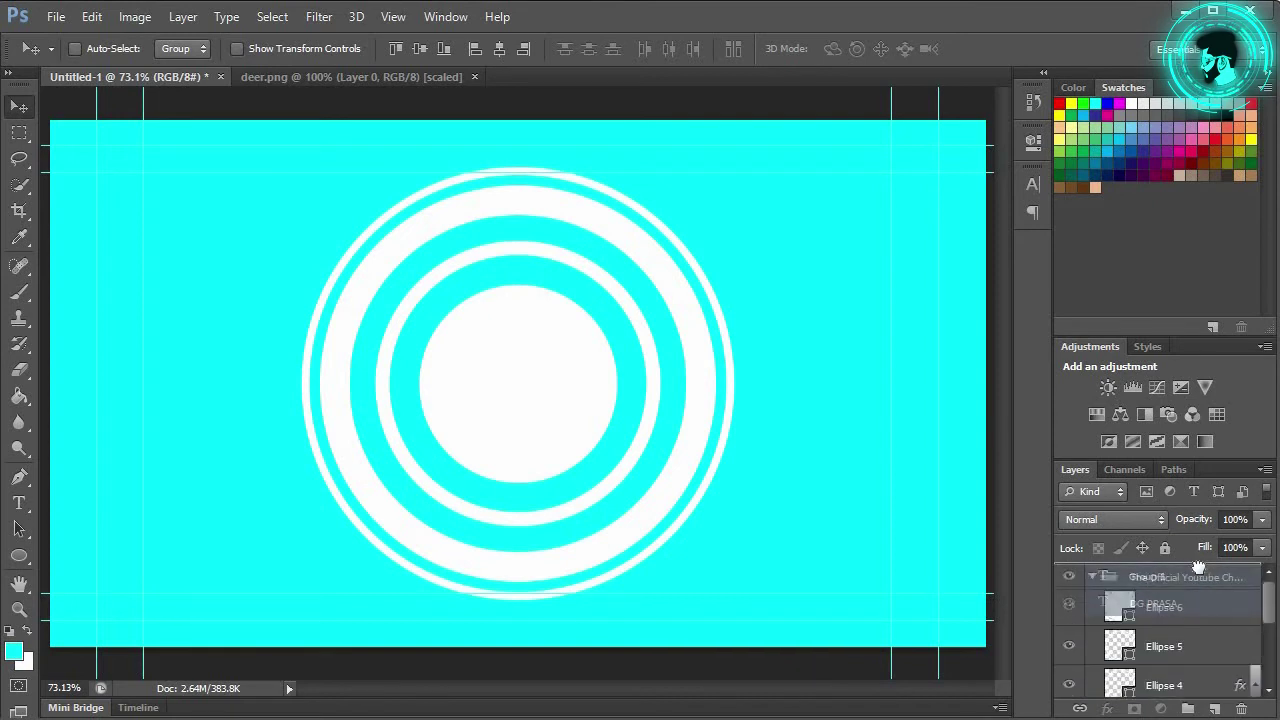
pyautogui.moveTo(1202, 563); pyautogui.dragTo(1190, 603)
pyautogui.click(1158, 588)
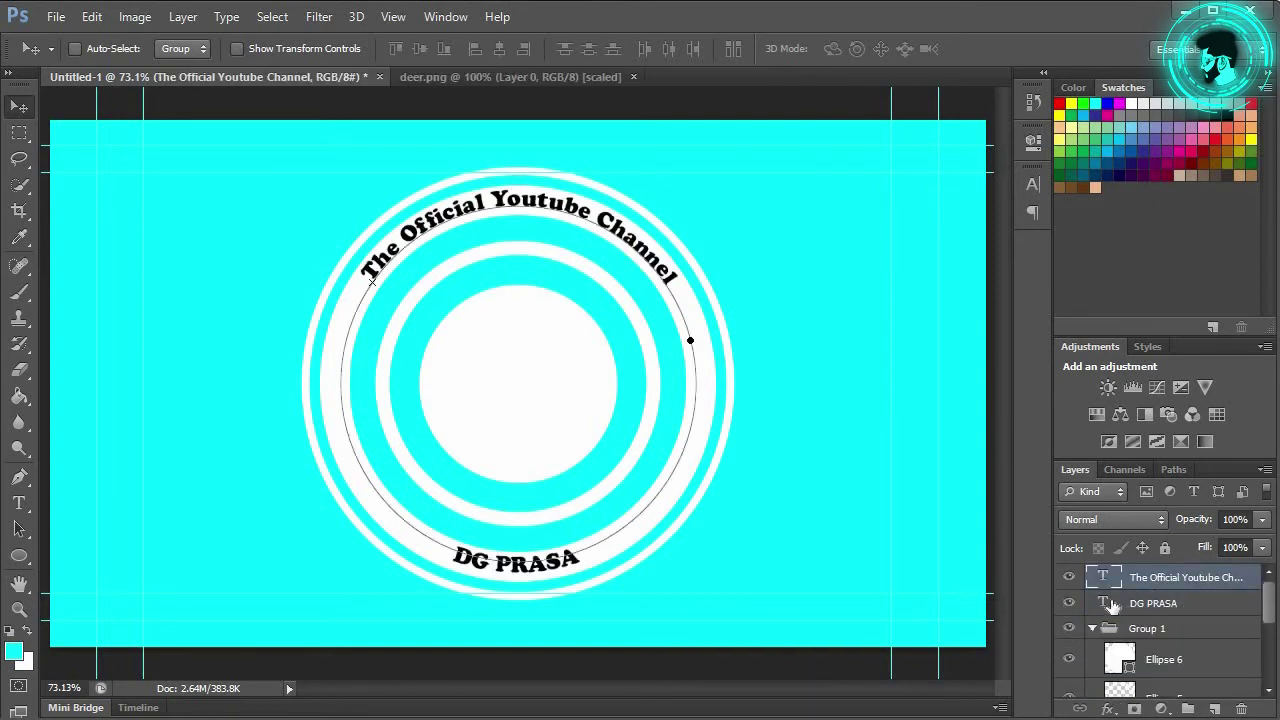
pyautogui.click(1108, 604)
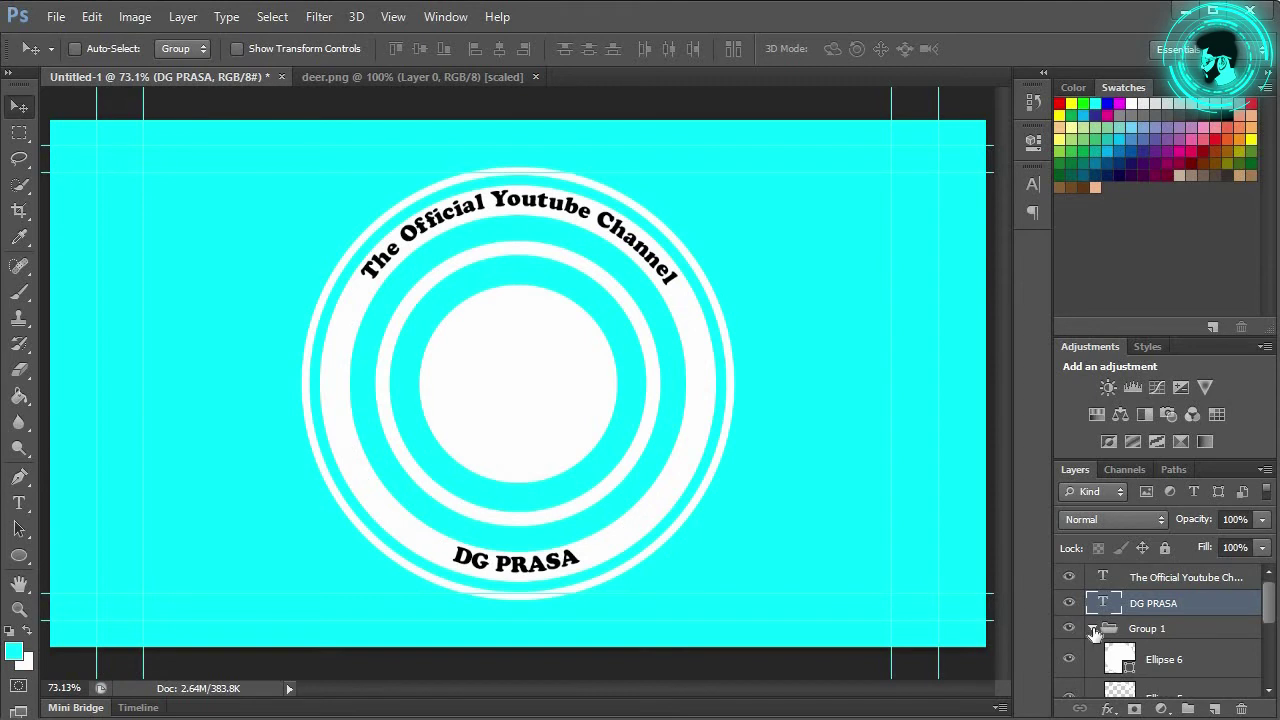
pyautogui.click(1094, 630)
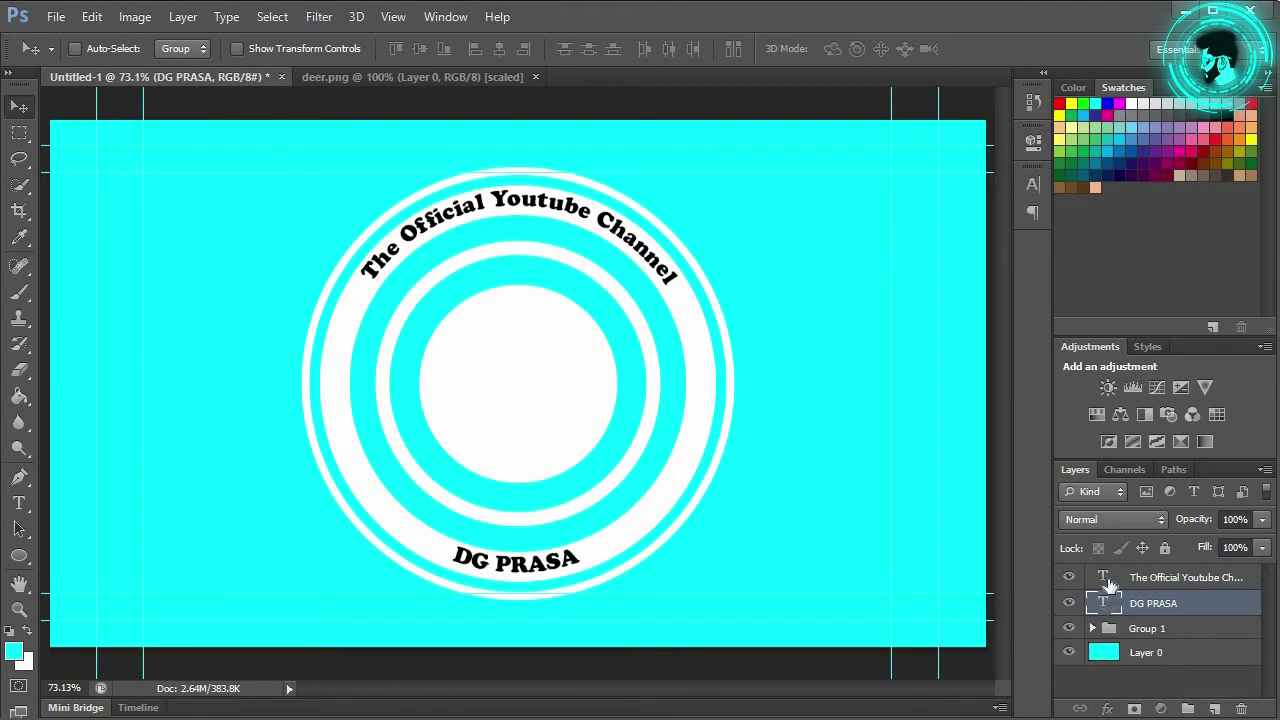
# Load both text layers' letter shapes as a selection and add it as a mask on Group 1
pyautogui.click(1108, 584)
pyautogui.keyDown('ctrl'); pyautogui.click(1108, 584); pyautogui.keyUp('ctrl')
pyautogui.keyDown('ctrl'); pyautogui.keyDown('shift'); pyautogui.click(1103, 606); pyautogui.keyUp('shift'); pyautogui.keyUp('ctrl')
pyautogui.click(1146, 628)
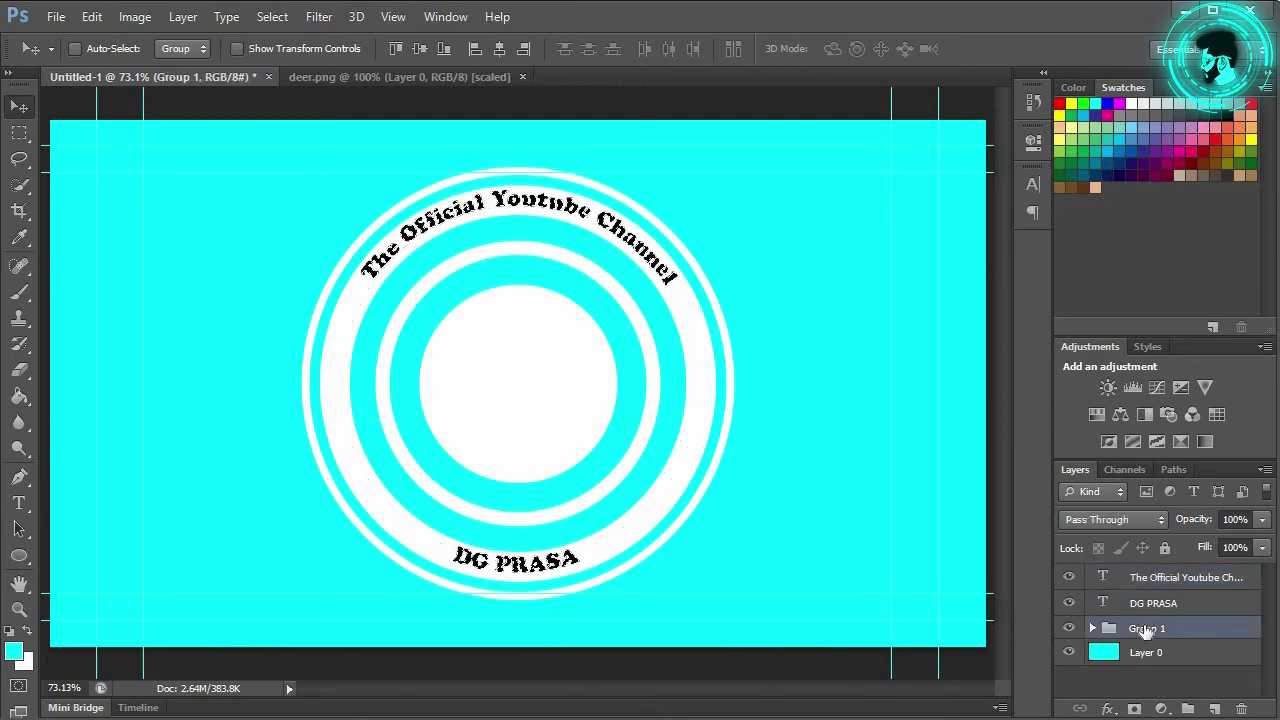
pyautogui.click(1134, 709)
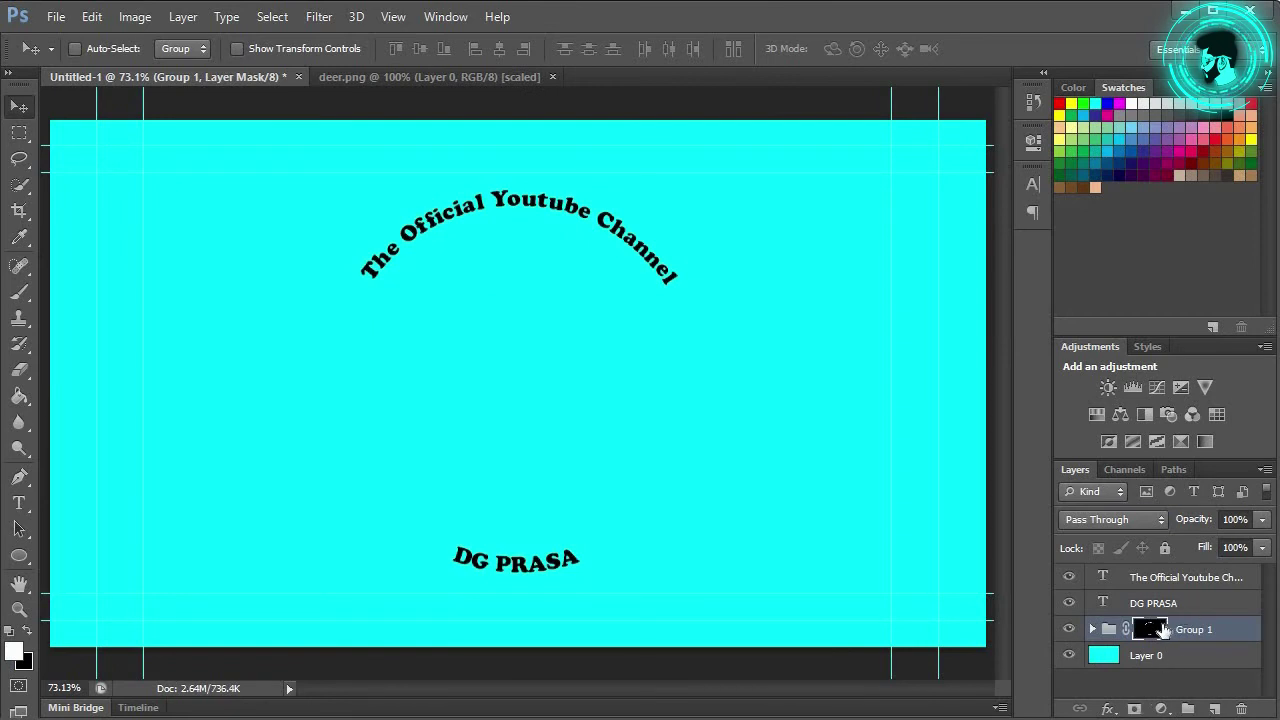
# Hide both text layers and invert Group 1's mask to cut the lettering out
pyautogui.click(1068, 603)
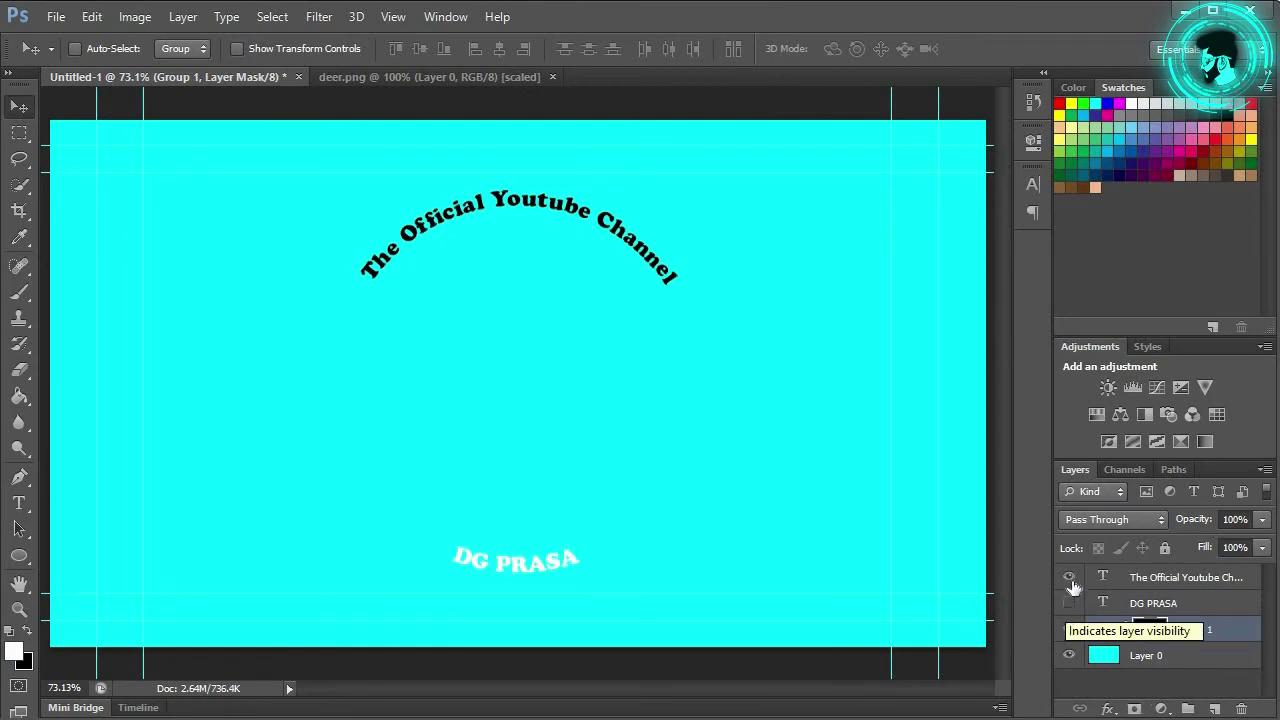
pyautogui.click(1068, 577)
pyautogui.hotkey('ctrl', 'i')
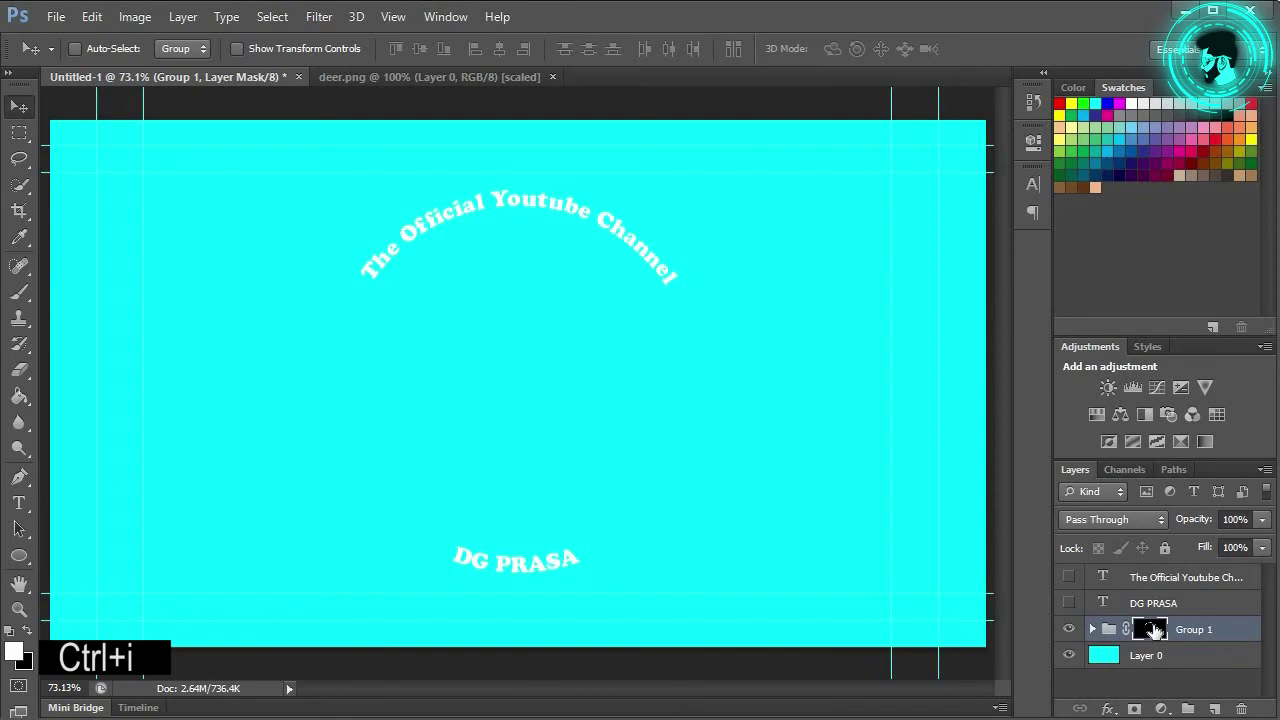
pyautogui.moveTo(1153, 629); pyautogui.dragTo(1158, 634)
pyautogui.hotkey('ctrl', 'i')
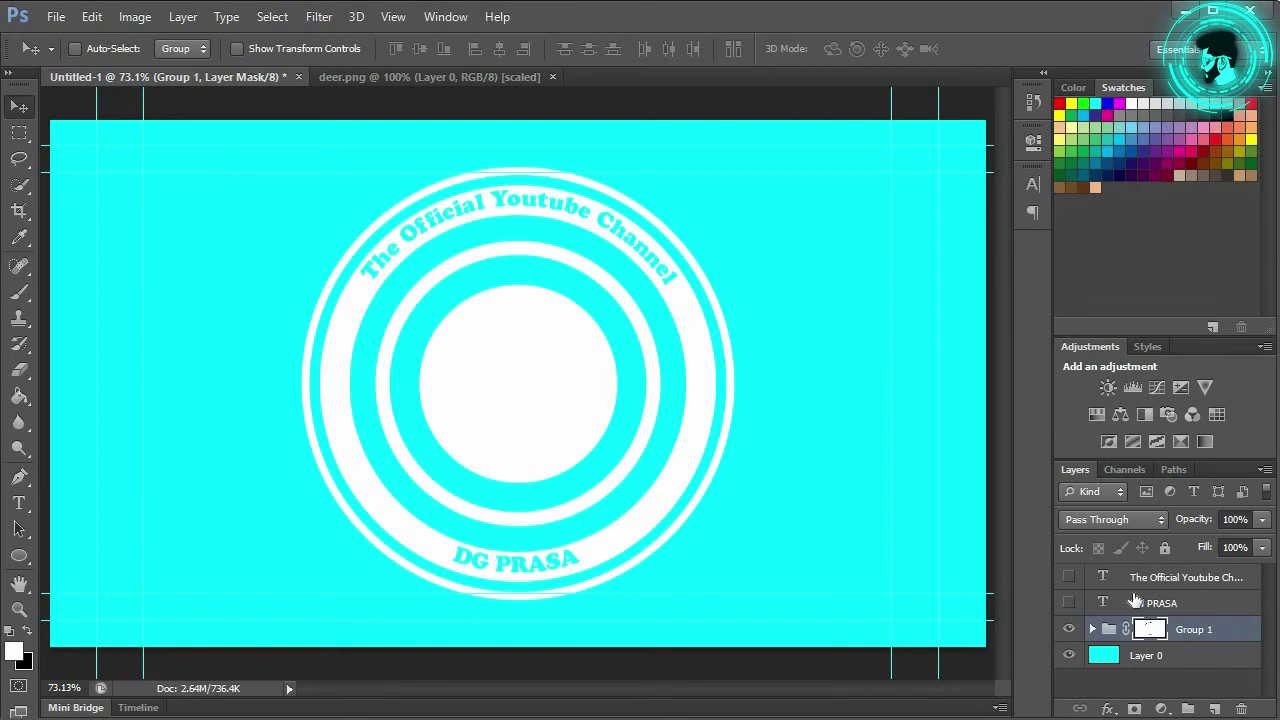
pyautogui.click(1134, 601)
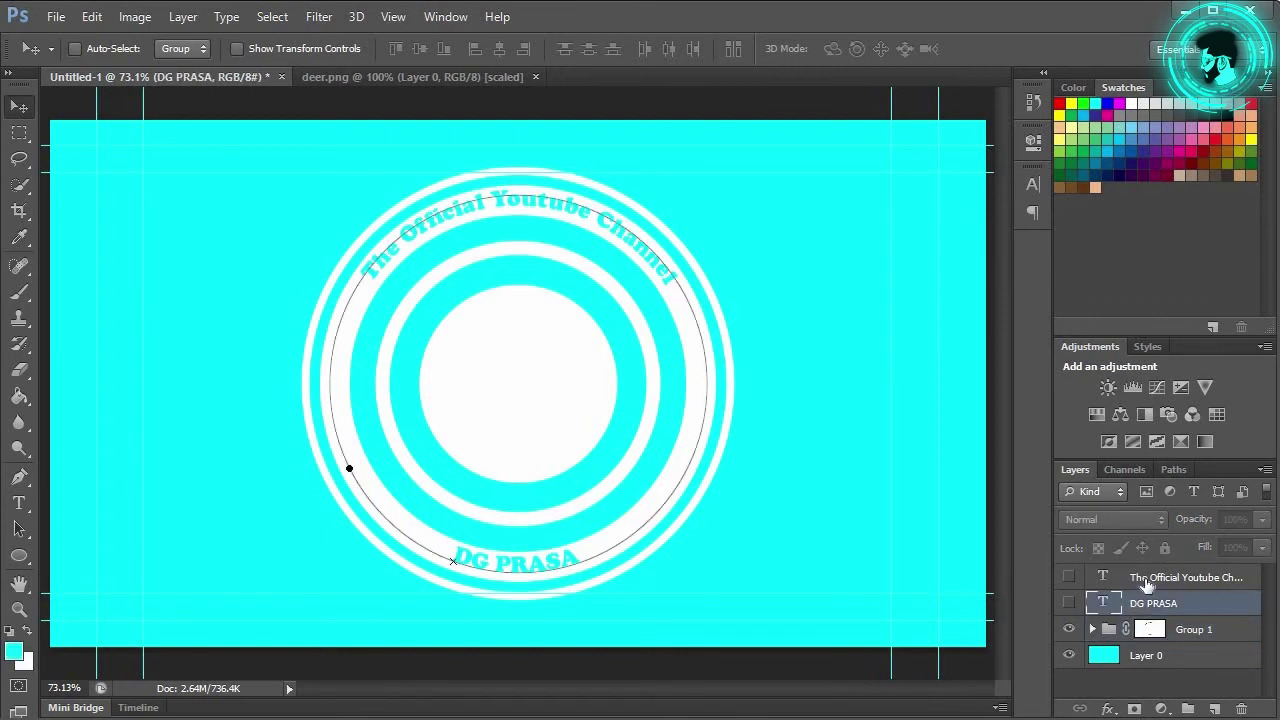
# Delete the two hidden text layers
pyautogui.keyDown('shift'); pyautogui.click(1146, 585); pyautogui.keyUp('shift')
pyautogui.moveTo(1146, 588); pyautogui.dragTo(1247, 712)
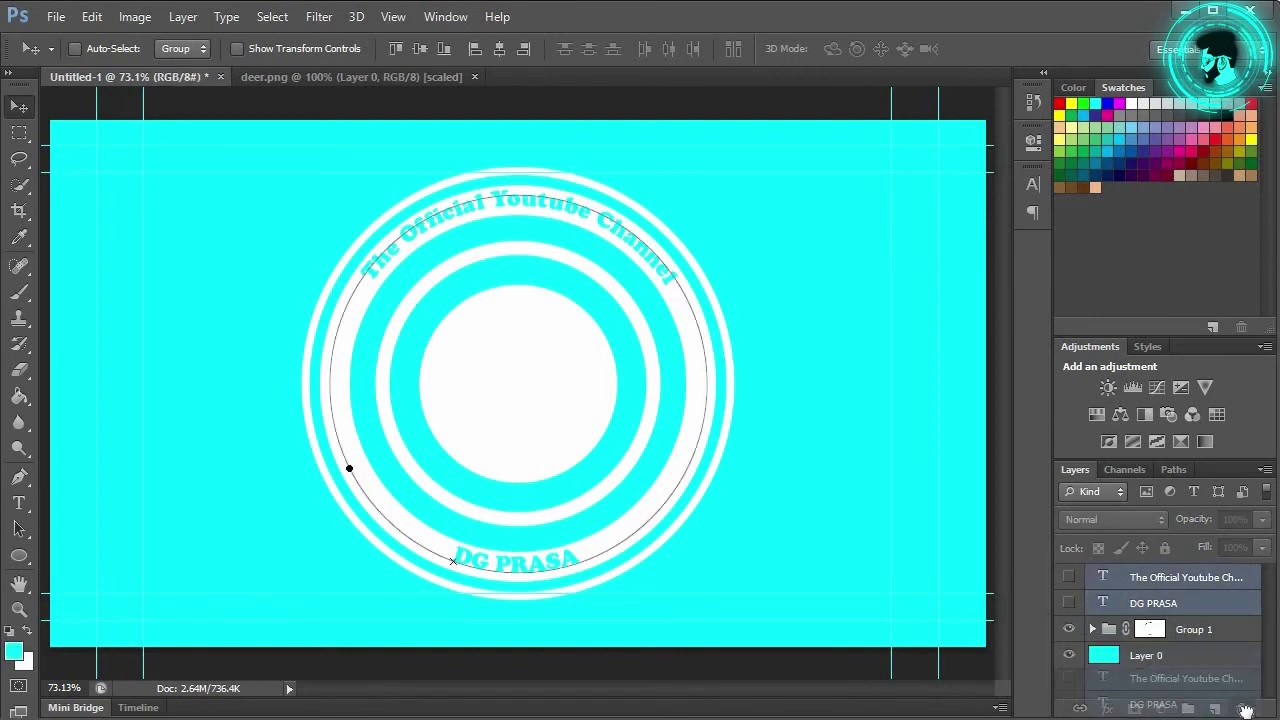
pyautogui.click(1168, 640)
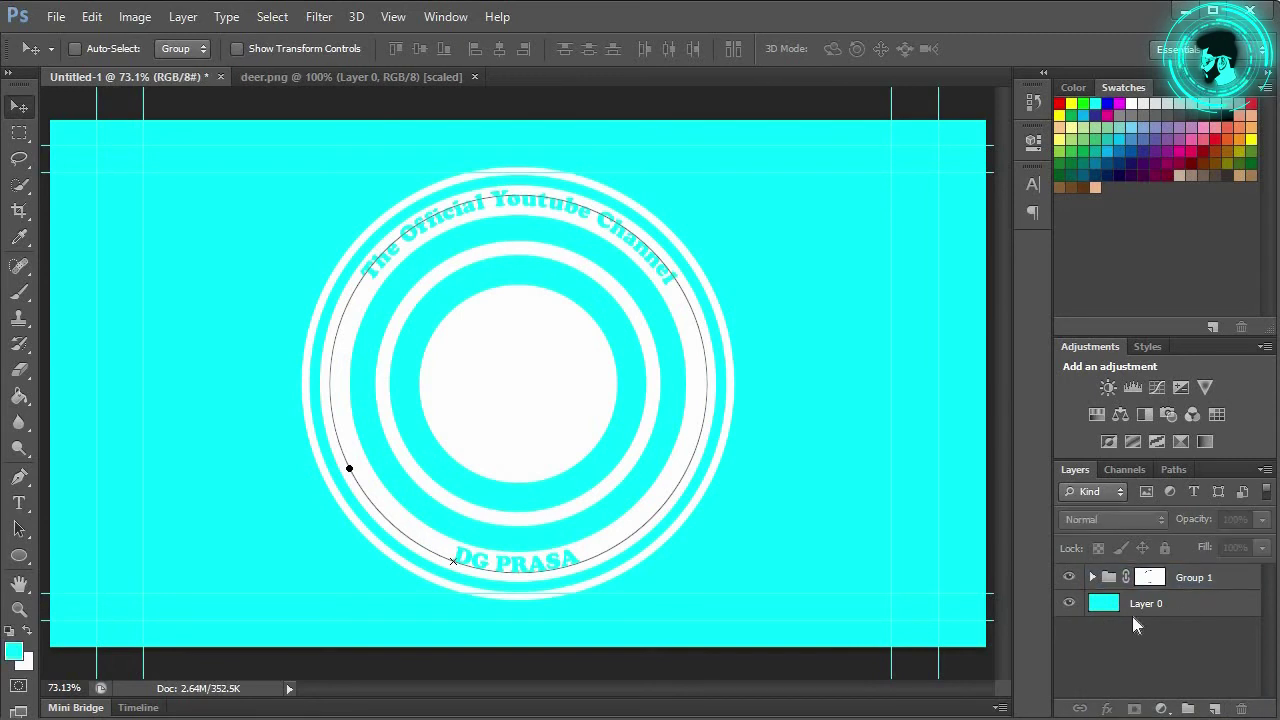
# Expand Group 1 to inspect Ellipse 4 and Ellipse 6, then collapse it again
pyautogui.click(1093, 578)
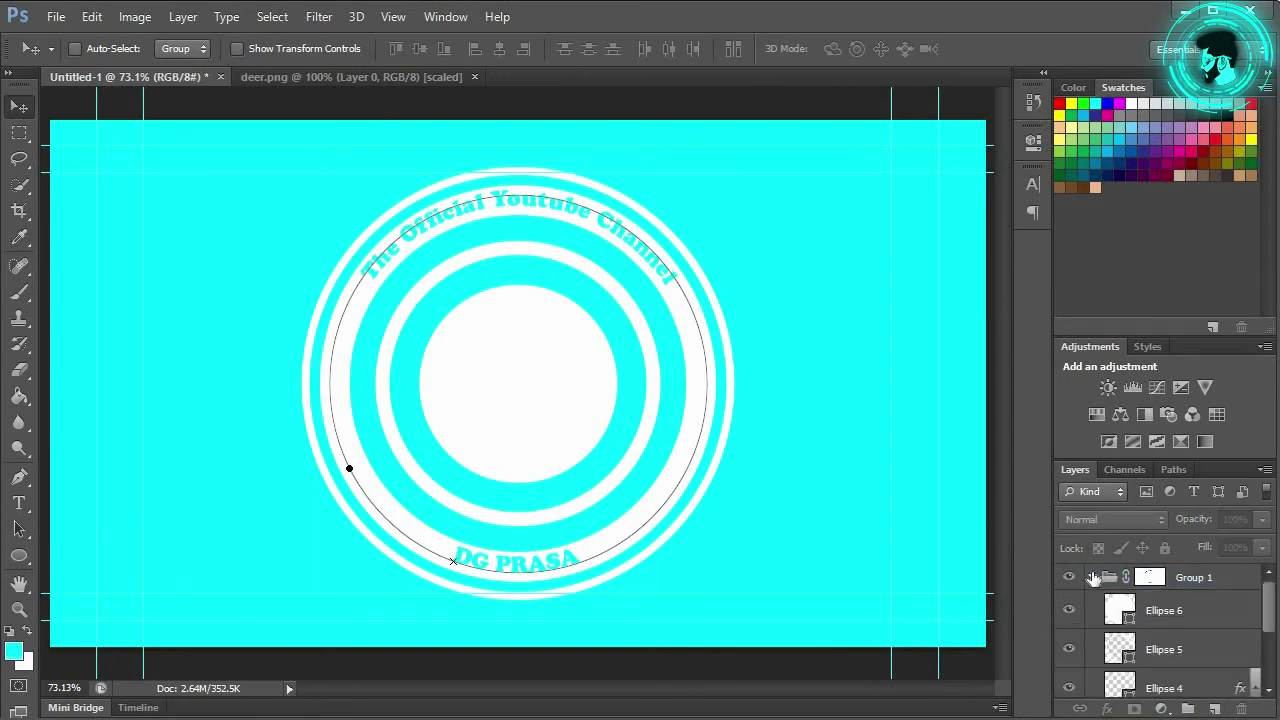
pyautogui.click(1185, 688)
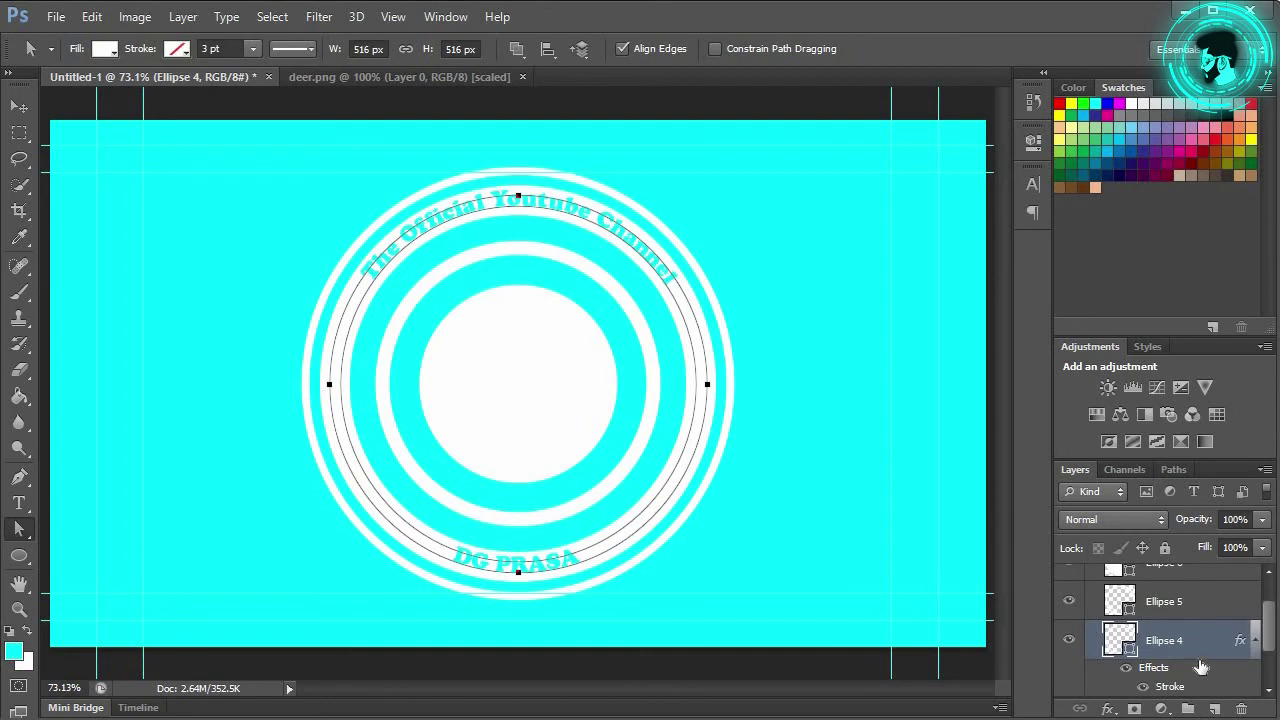
pyautogui.scroll(3, 1265, 647)
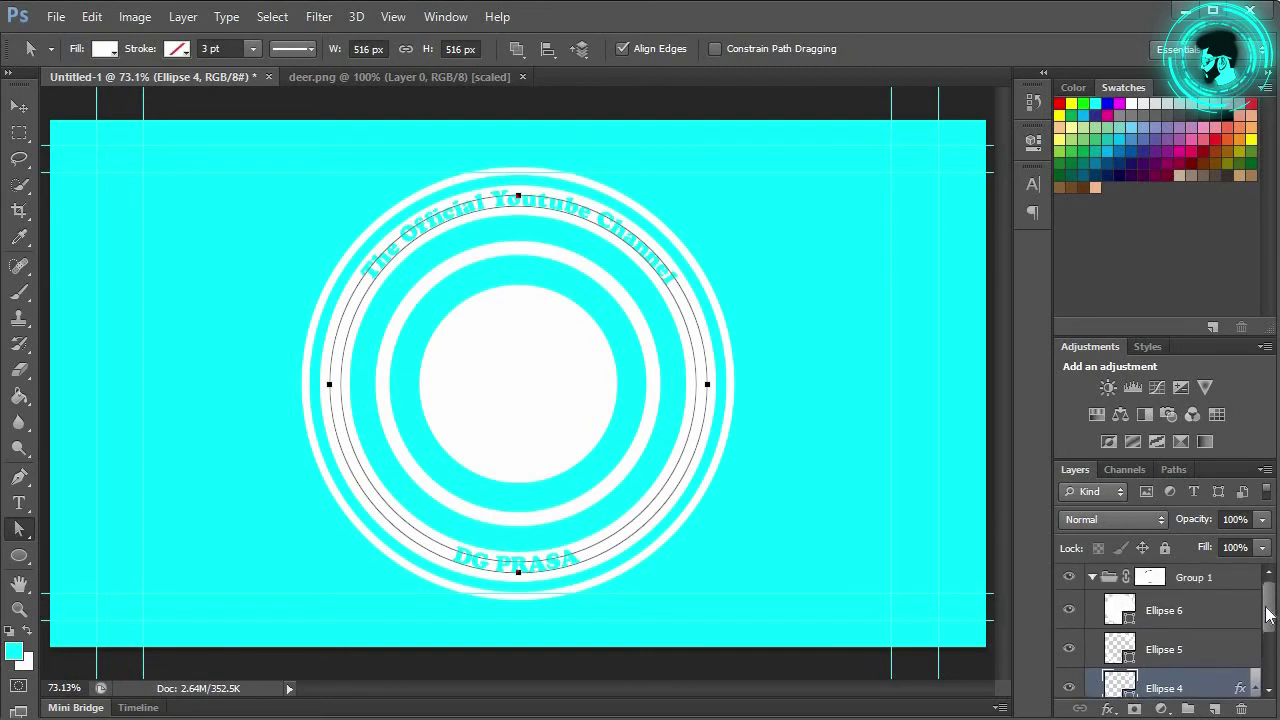
pyautogui.scroll(-1, 1270, 660)
pyautogui.scroll(-2, 1274, 668)
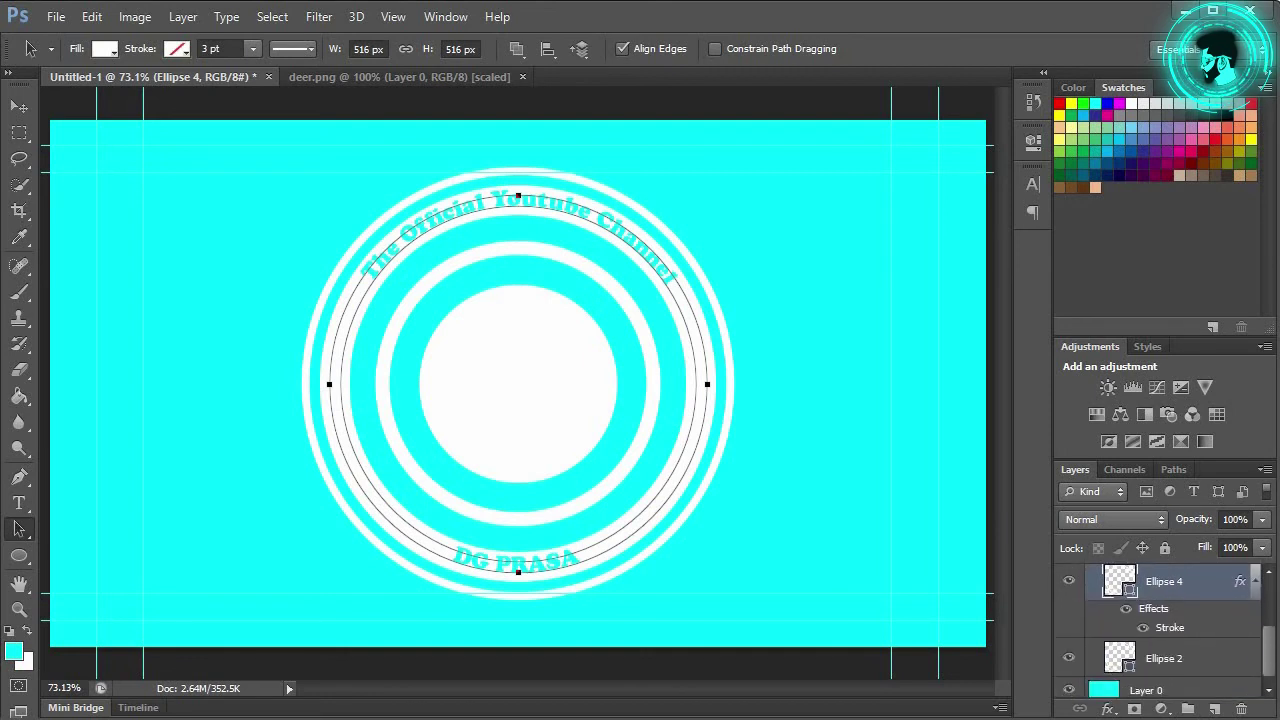
pyautogui.scroll(1, 1193, 650)
pyautogui.scroll(2, 1193, 650)
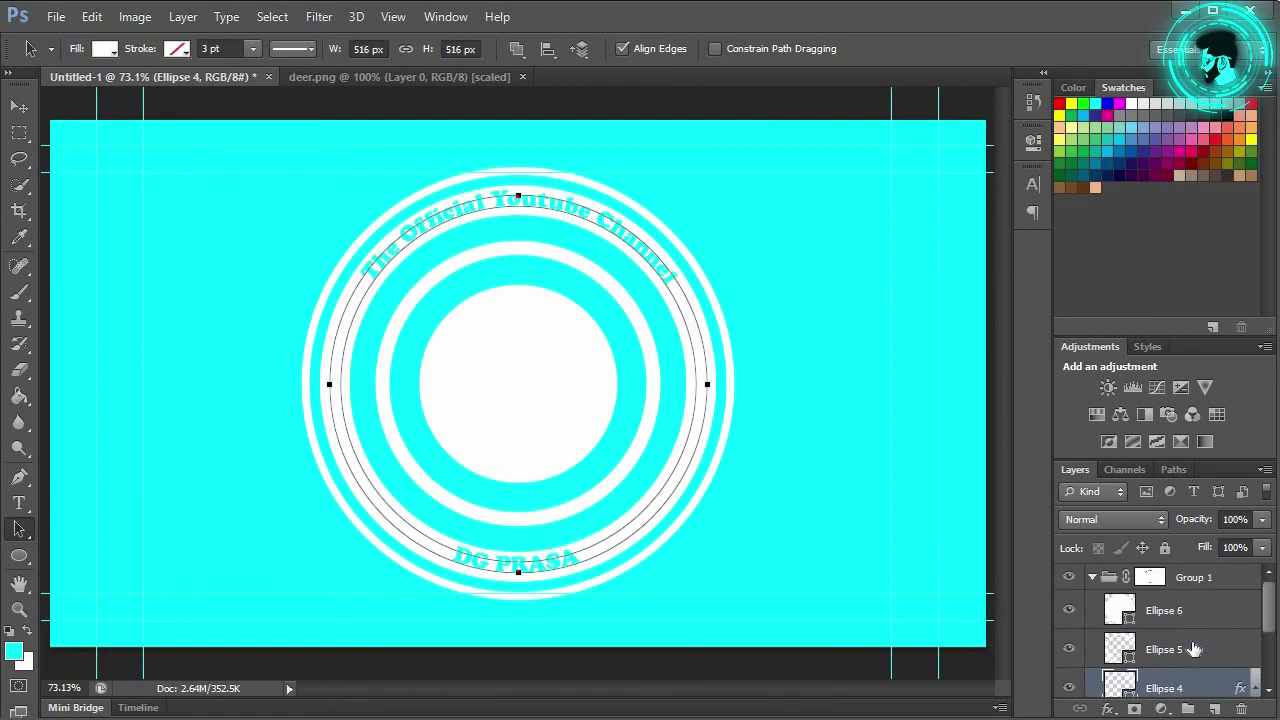
pyautogui.click(1194, 619)
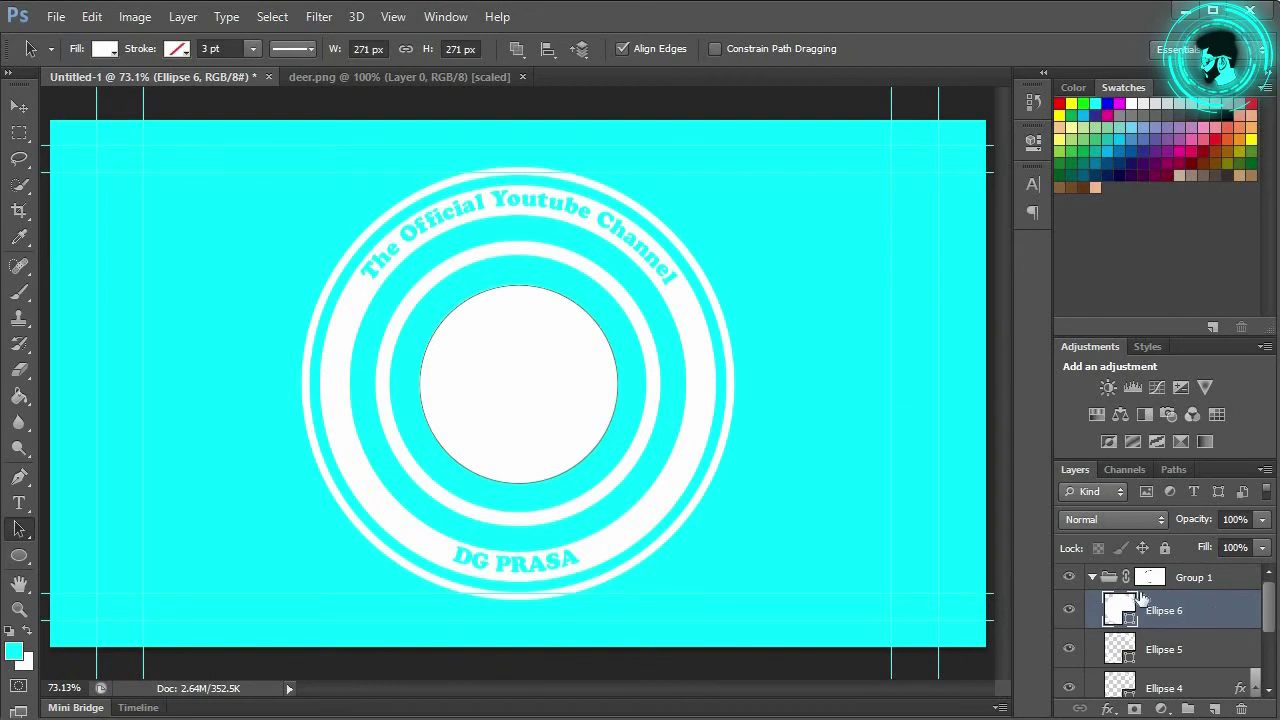
pyautogui.click(1091, 578)
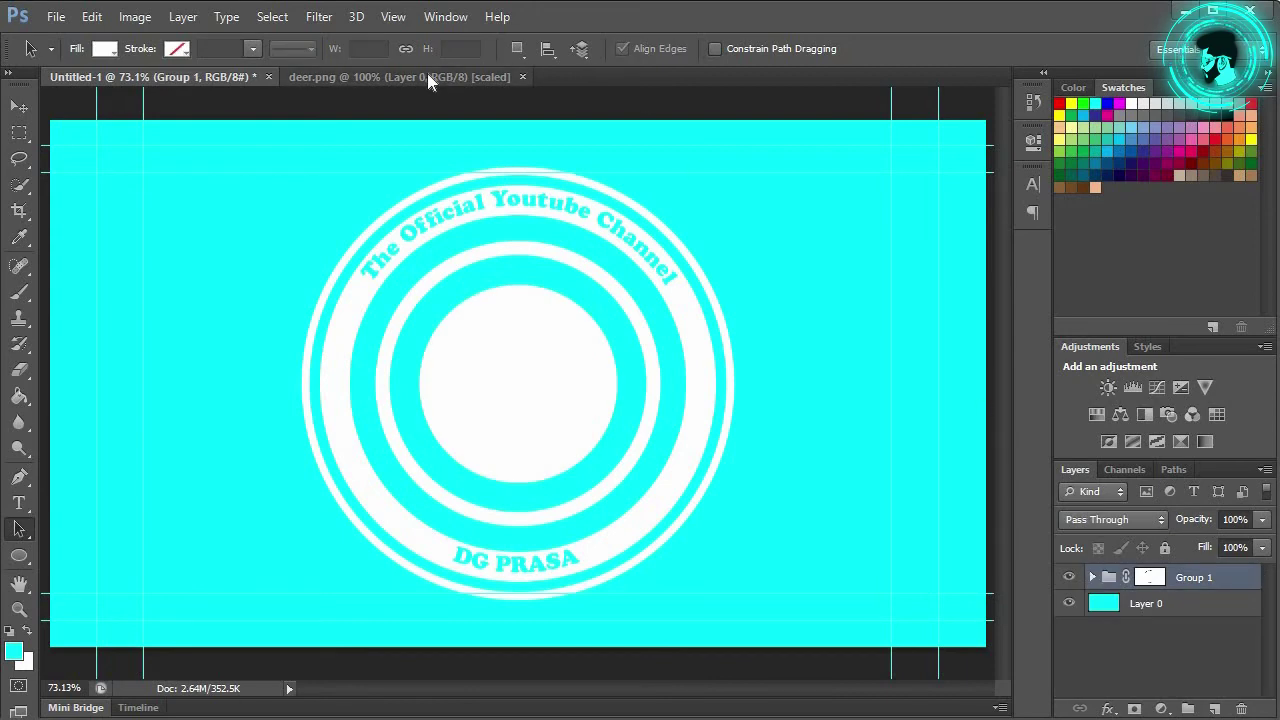
# Drag the black deer-head silhouette from deer.png into the badge document
pyautogui.click(427, 75)
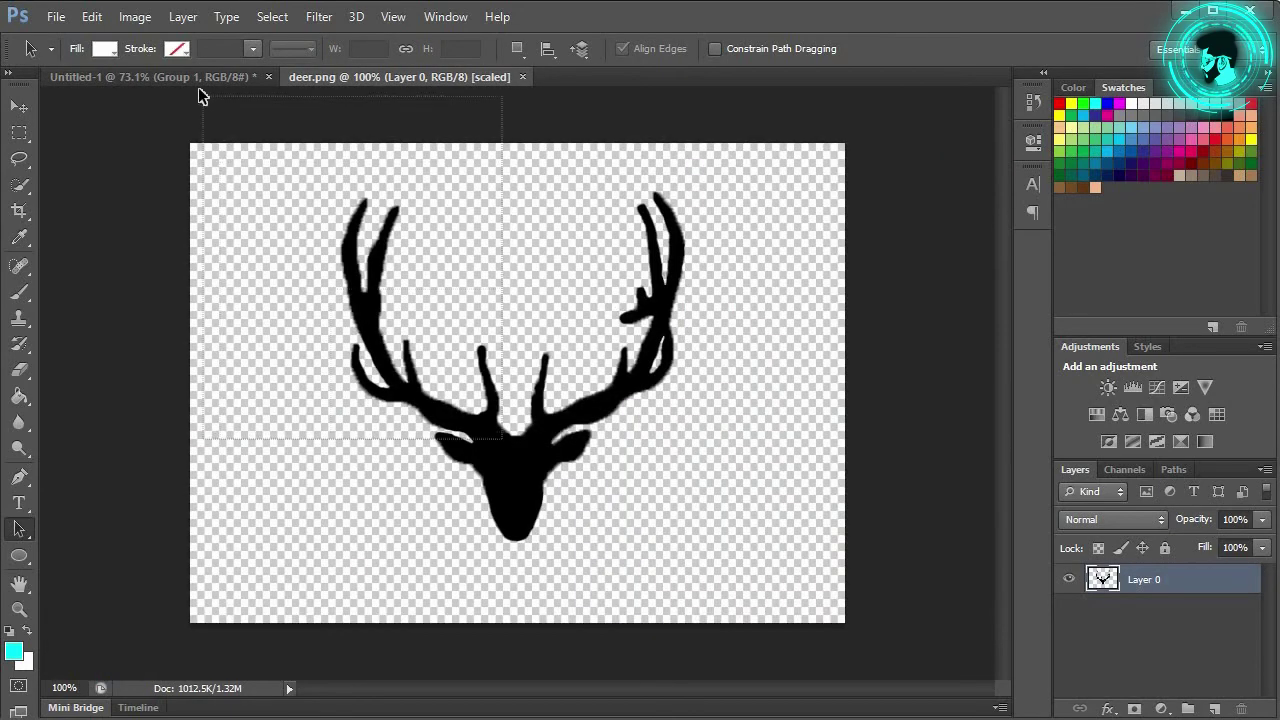
pyautogui.click(12, 106)
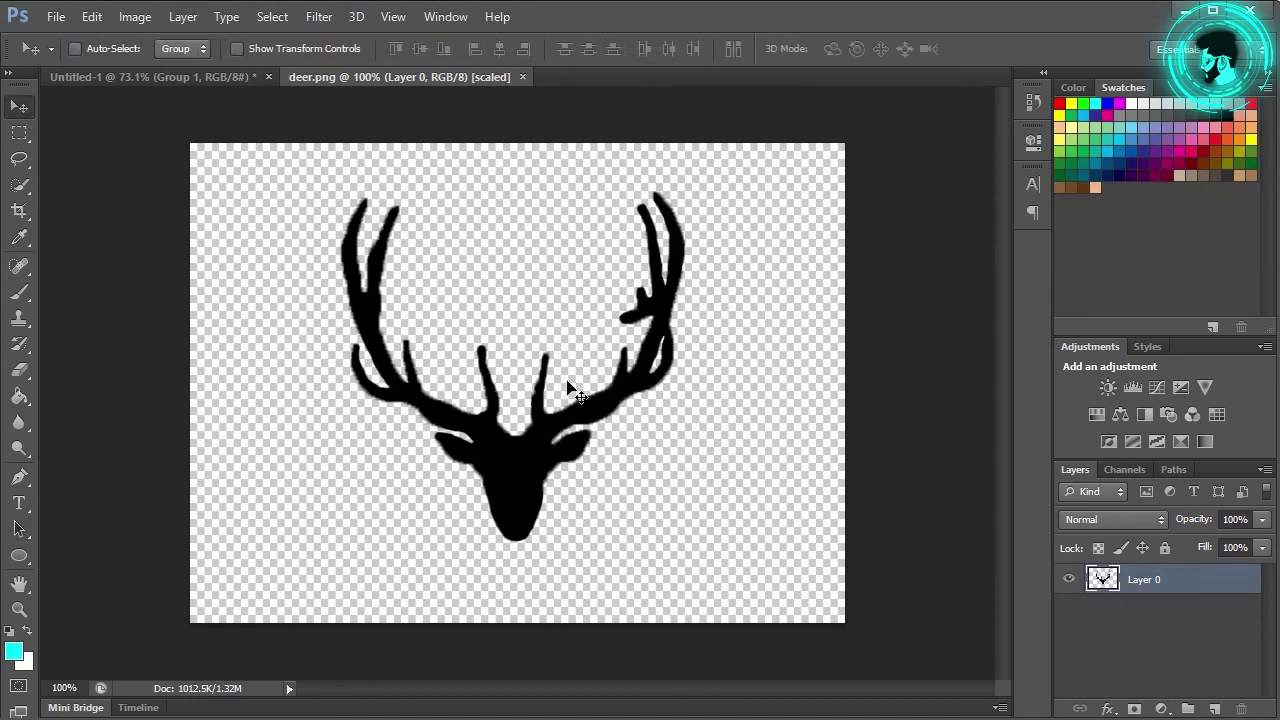
pyautogui.moveTo(537, 443)
pyautogui.mouseDown()
pyautogui.moveTo(257, 134)
pyautogui.moveTo(228, 84)
pyautogui.moveTo(263, 129)
pyautogui.moveTo(500, 286)
pyautogui.moveTo(226, 72)
pyautogui.moveTo(526, 385)
pyautogui.moveTo(534, 413)
pyautogui.mouseUp()
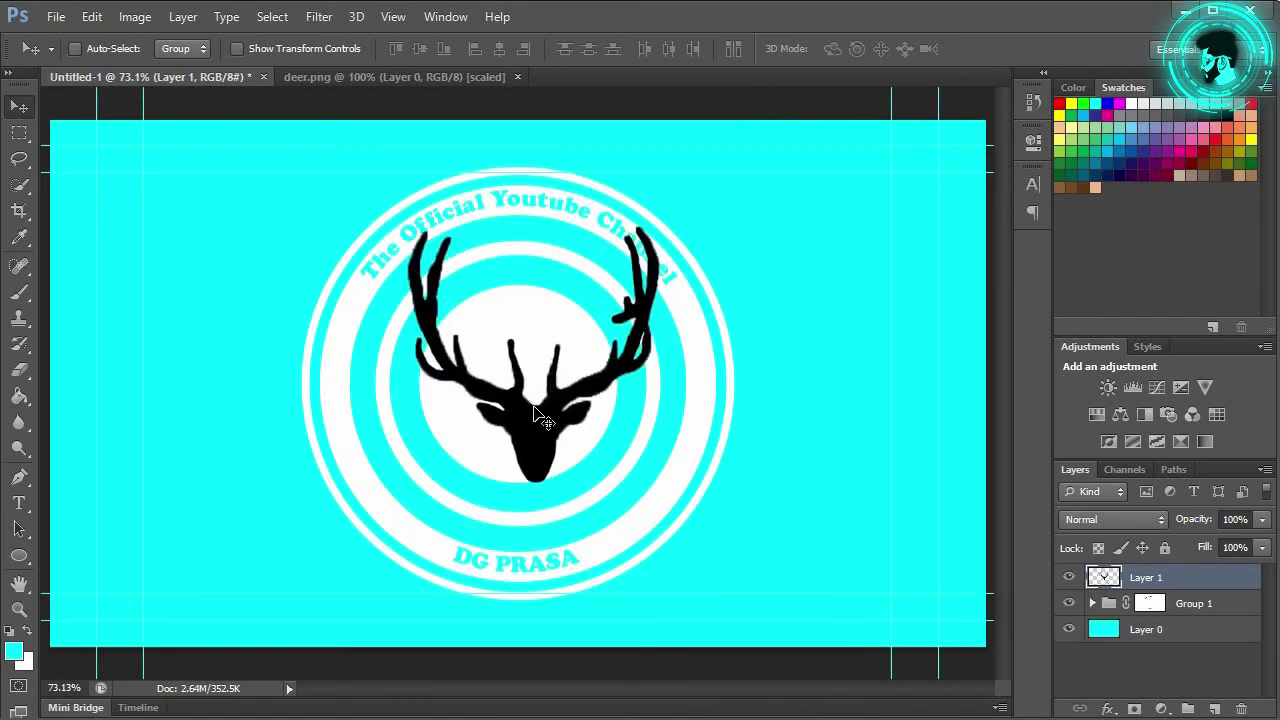
pyautogui.hotkey('ctrl', 't')
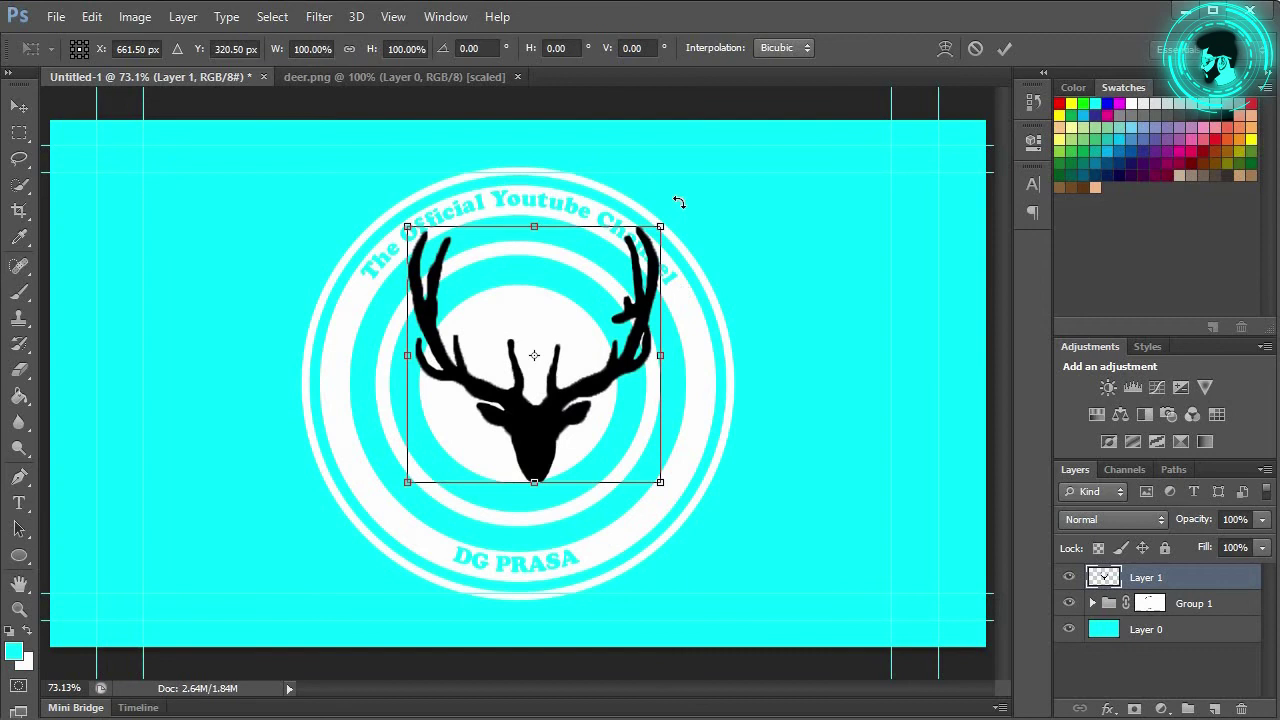
# Scale the deer down to about 57% and place it inside the inner white circle
pyautogui.moveTo(637, 261); pyautogui.dragTo(577, 359)
pyautogui.moveTo(511, 445); pyautogui.dragTo(516, 445)
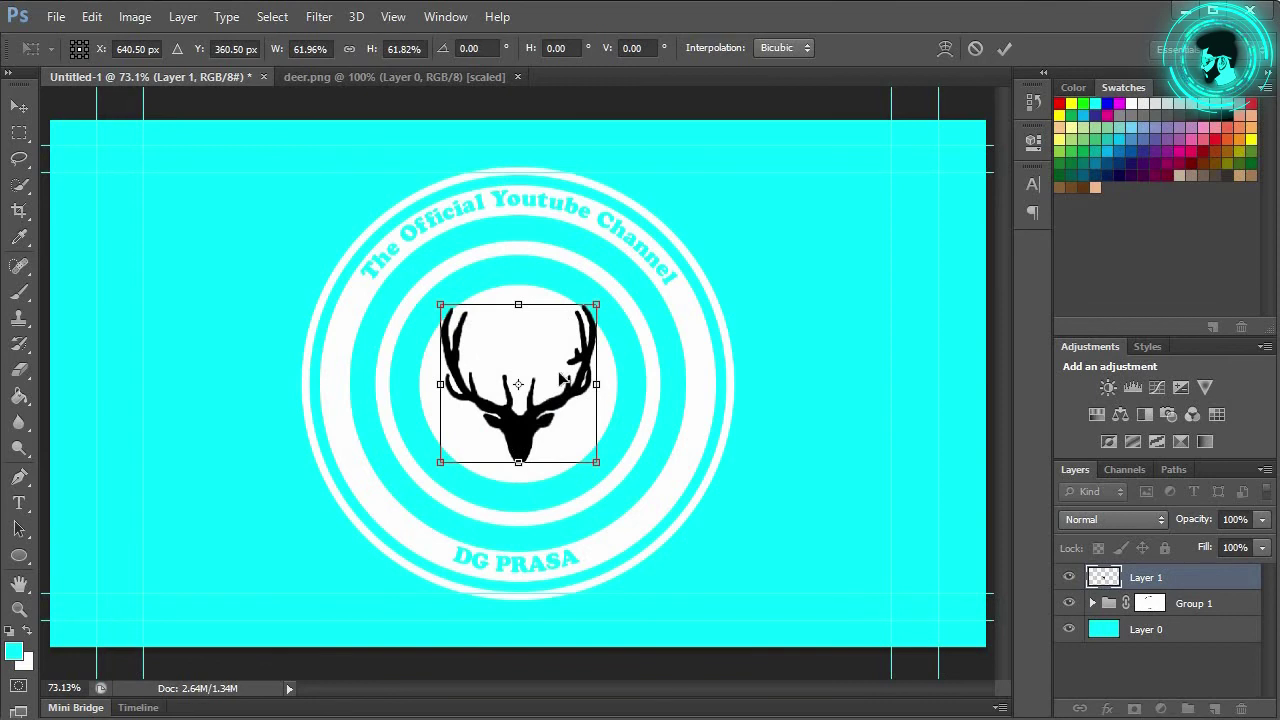
pyautogui.moveTo(590, 311); pyautogui.dragTo(587, 321)
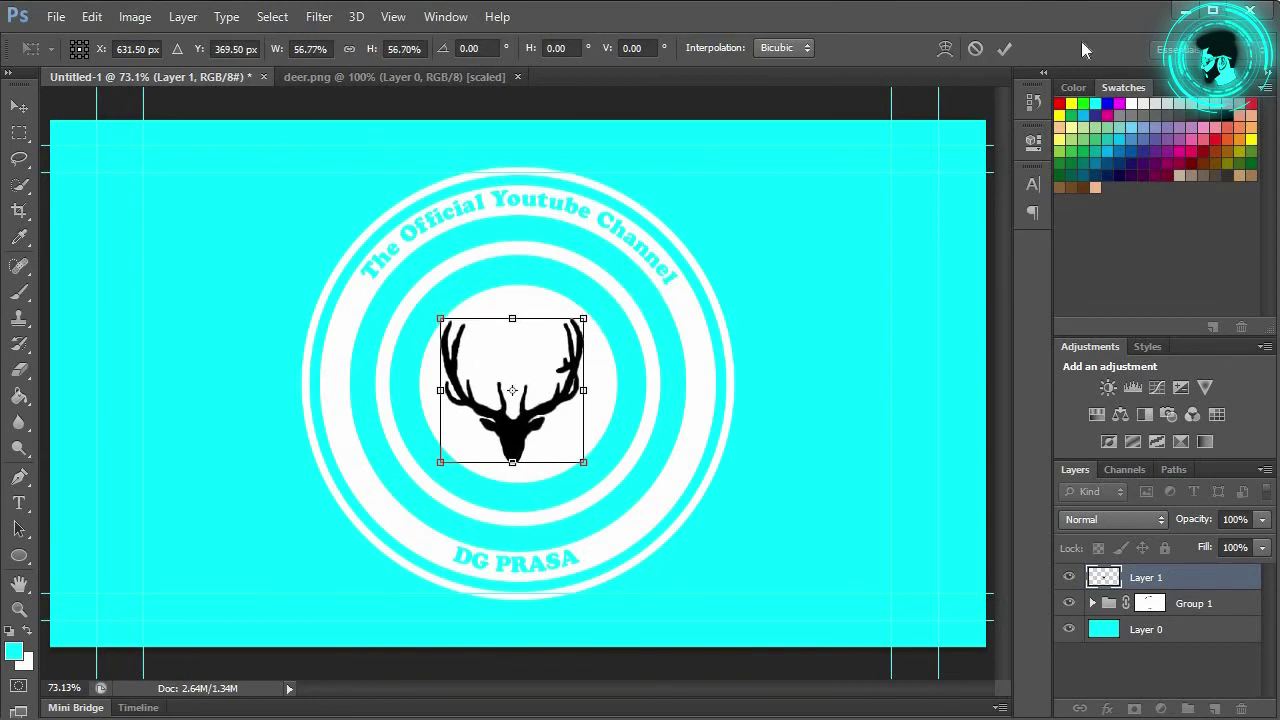
pyautogui.click(1004, 48)
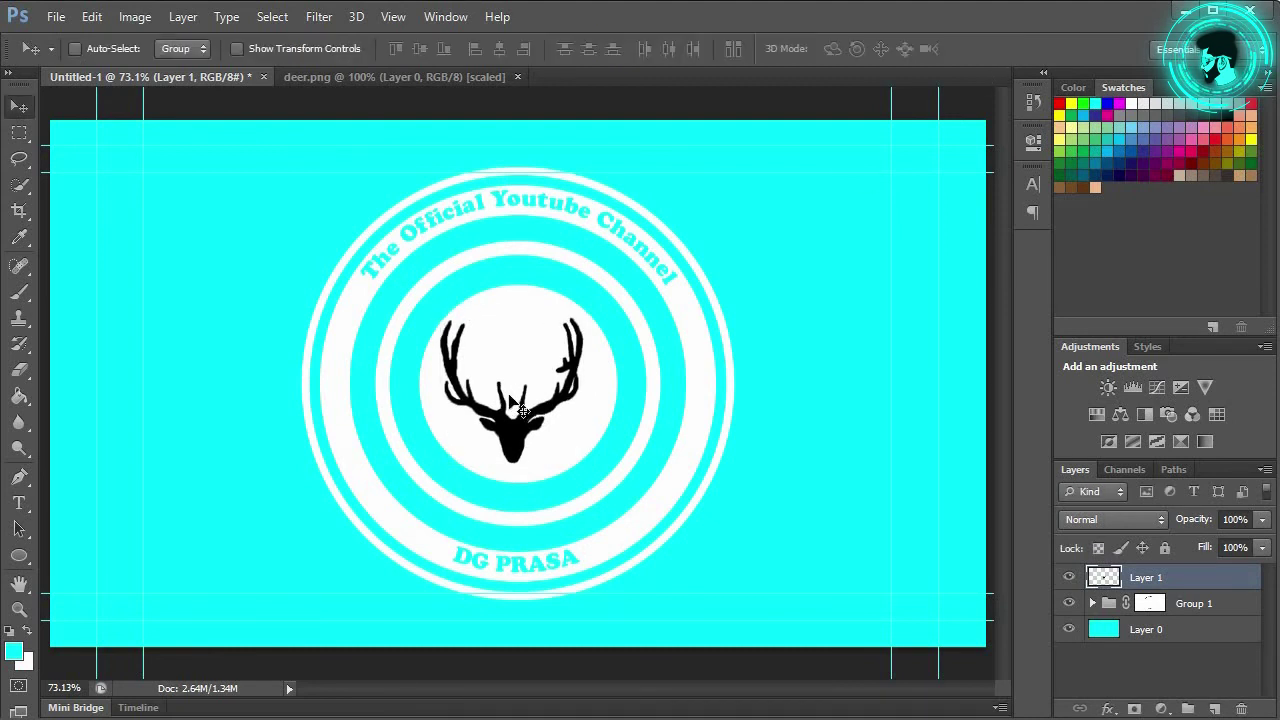
pyautogui.hotkey('ctrl', 'a')
# Centre the deer vertically and horizontally on the canvas, then deselect
pyautogui.click(418, 46)
pyautogui.click(500, 52)
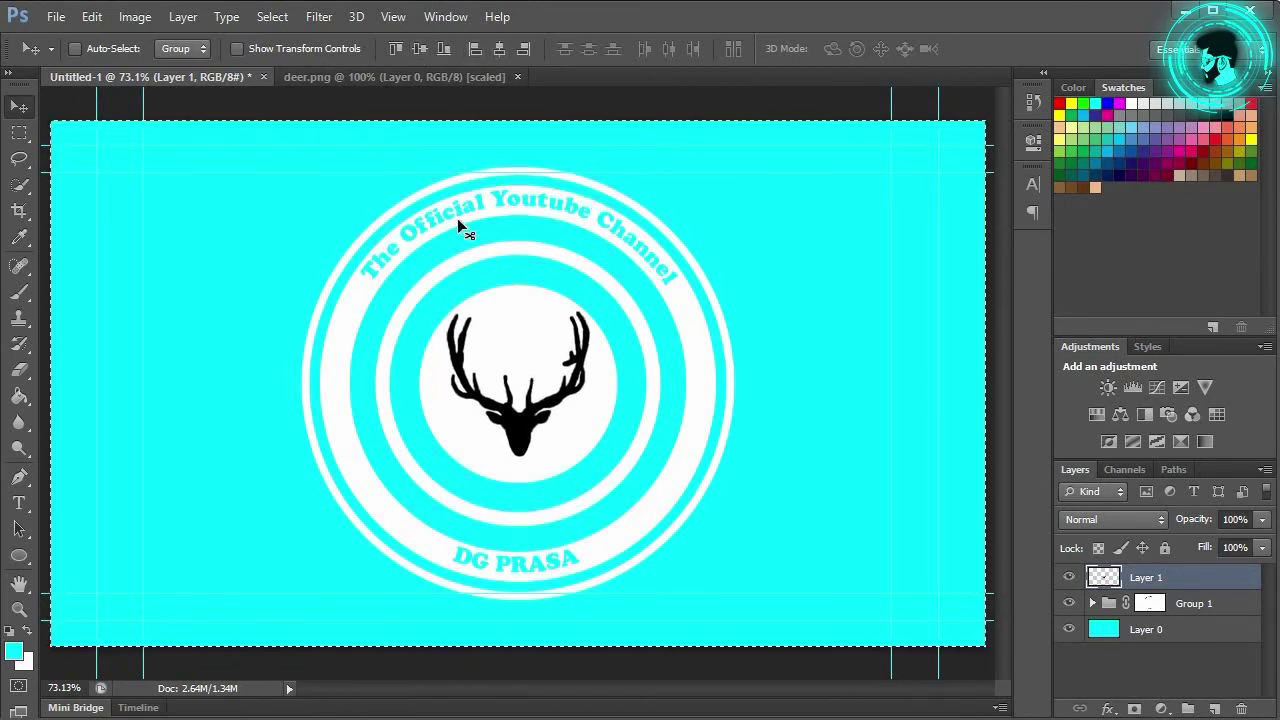
pyautogui.click(277, 20)
pyautogui.click(290, 60)
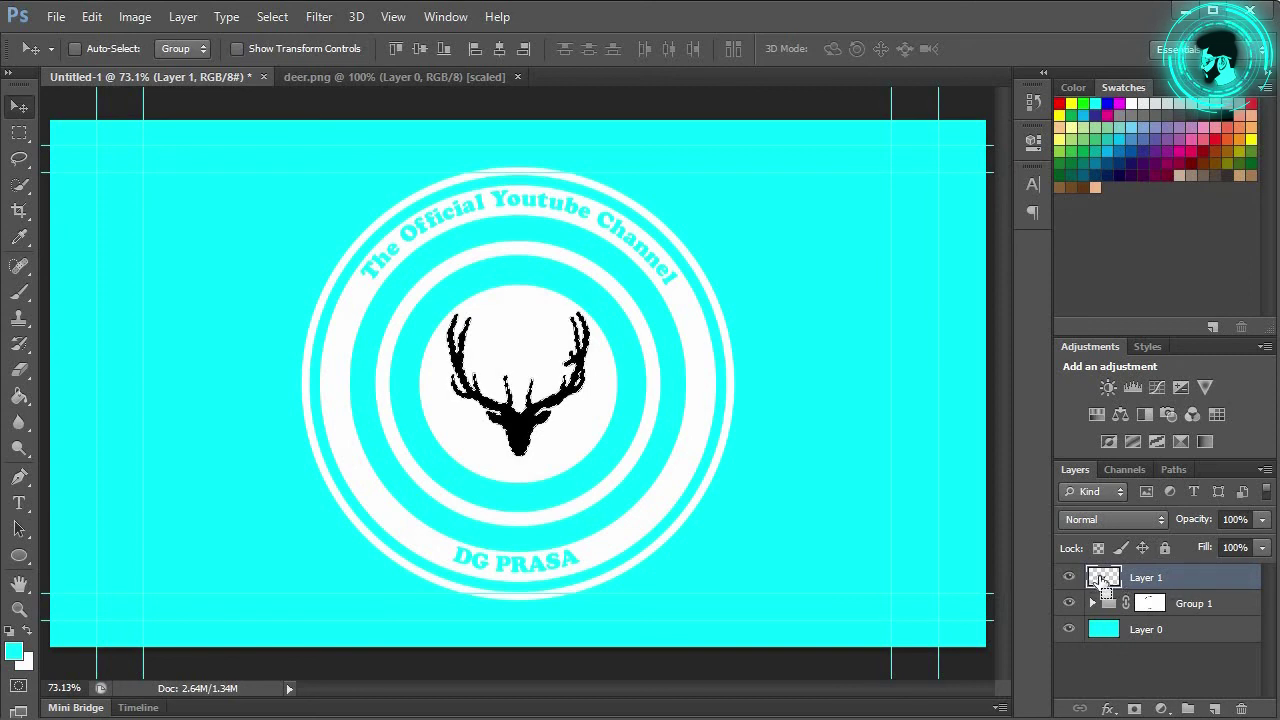
# Mask Ellipse 6 with the deer shape, hide Layer 1 and invert the mask to knock out the deer
pyautogui.click(1103, 604)
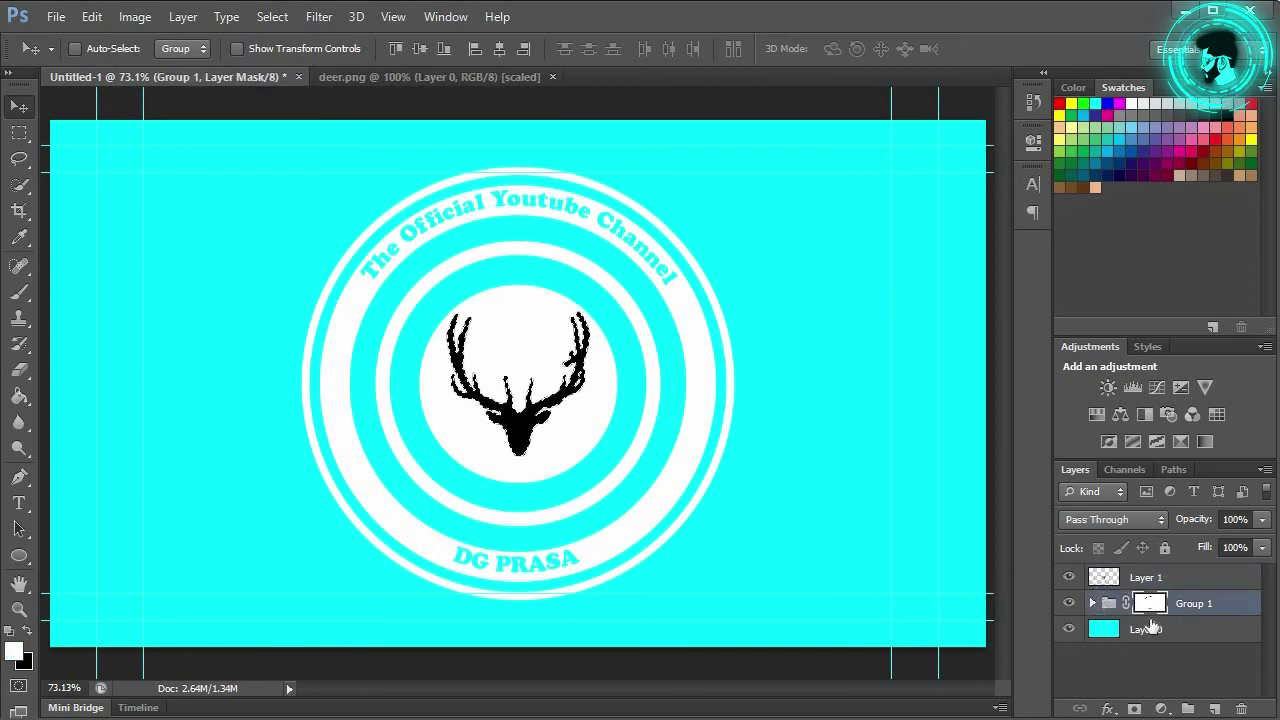
pyautogui.click(1092, 603)
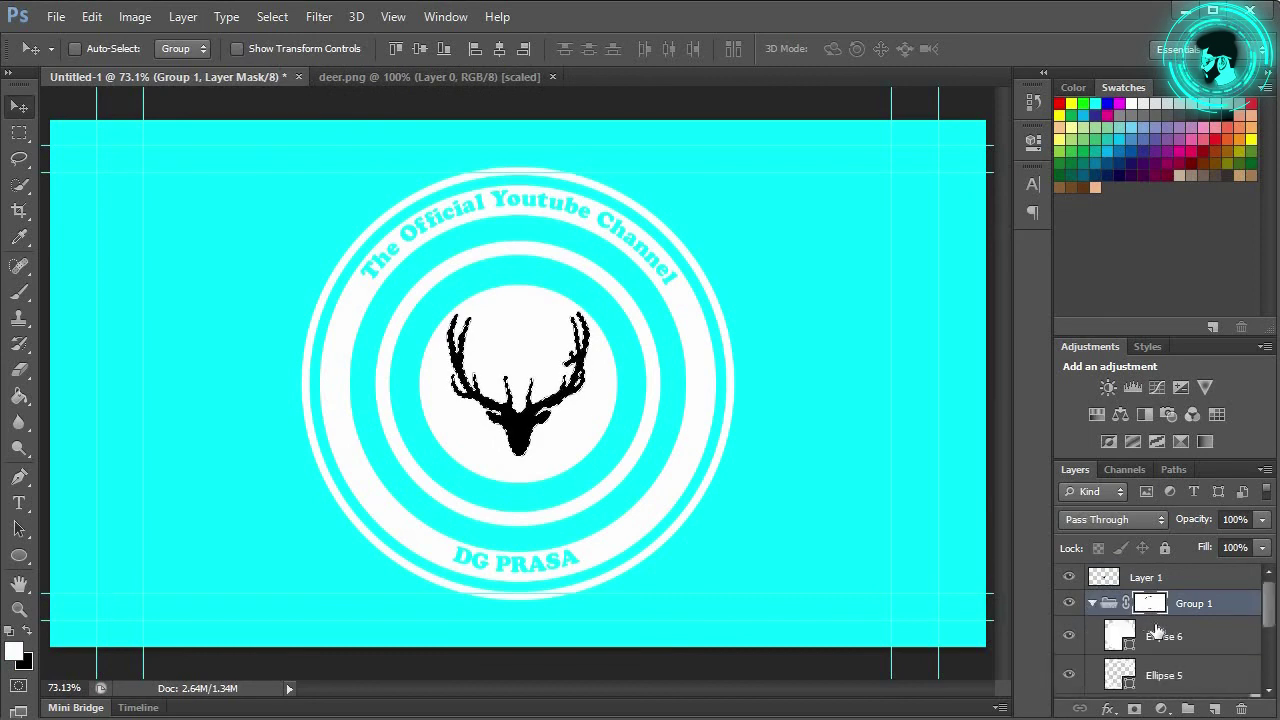
pyautogui.click(1150, 634)
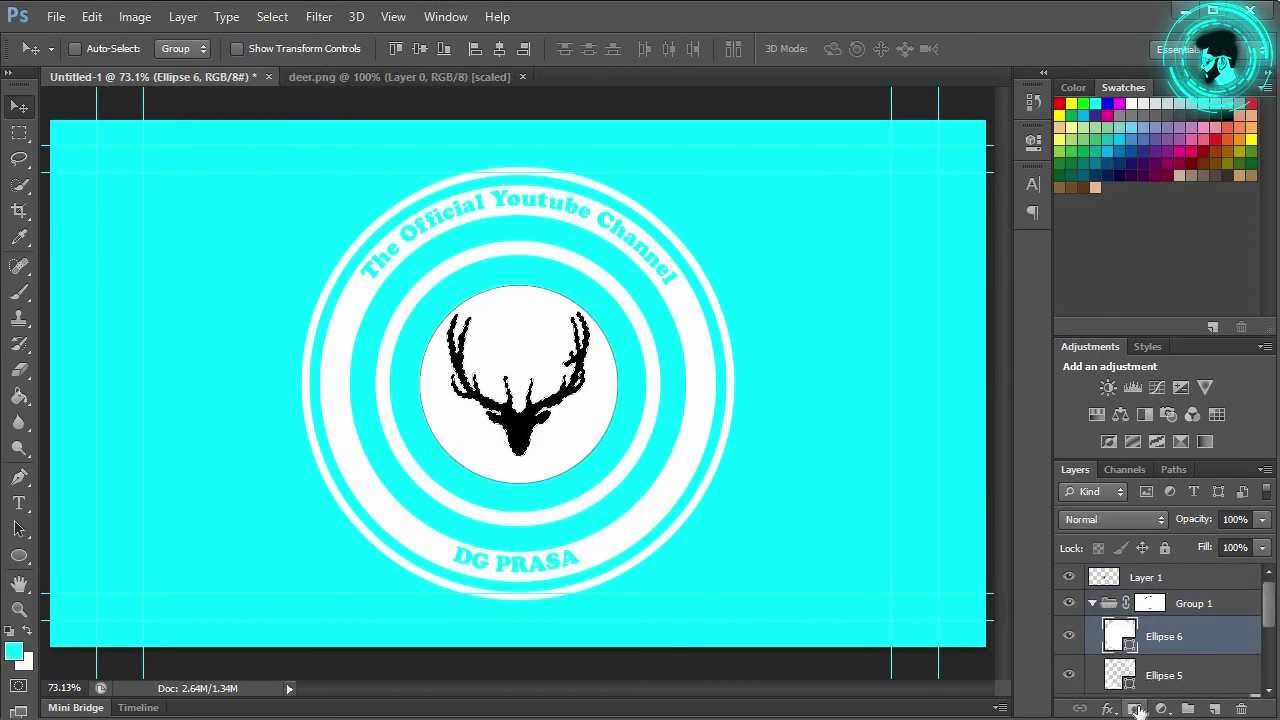
pyautogui.keyDown('alt'); pyautogui.click(1134, 708); pyautogui.keyUp('alt')
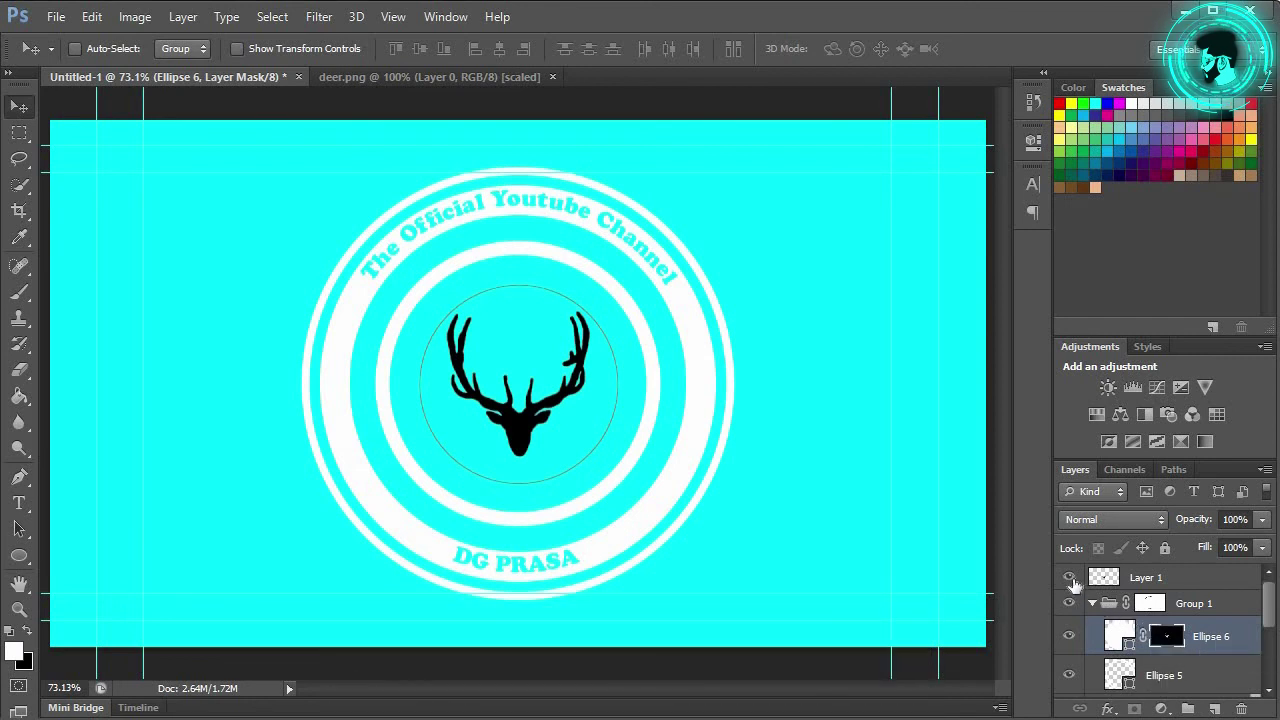
pyautogui.click(1070, 579)
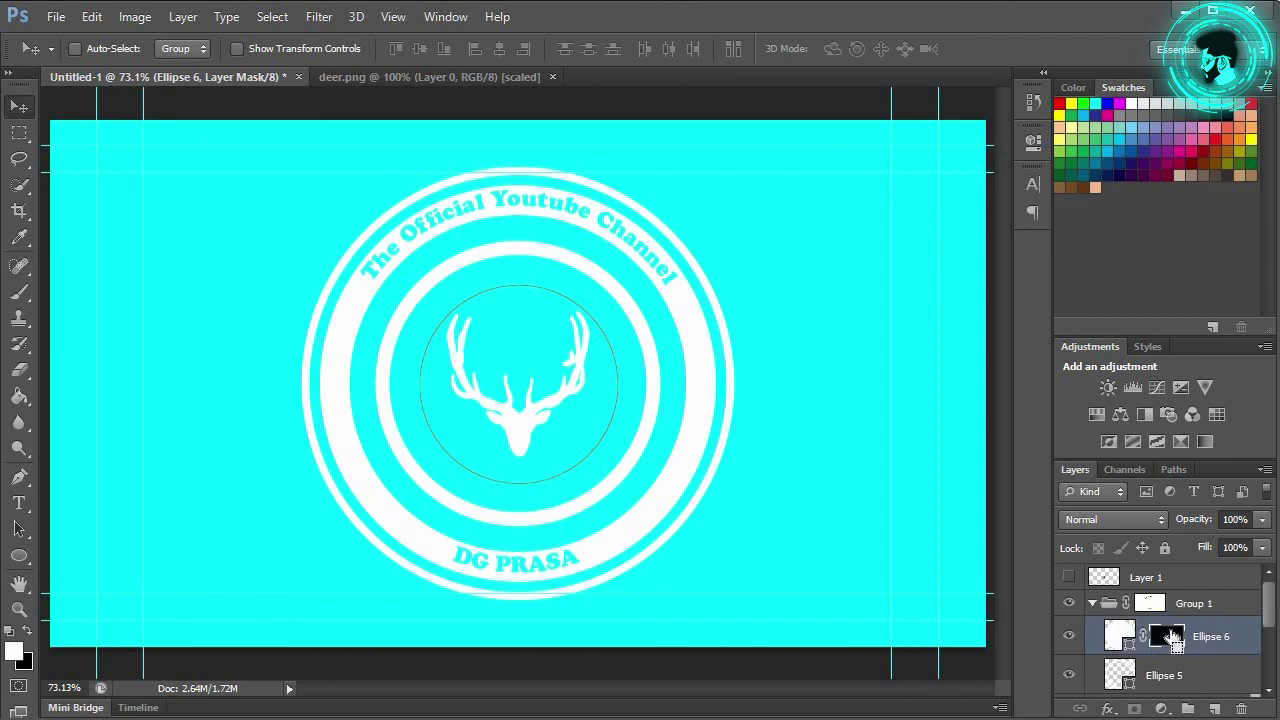
pyautogui.hotkey('ctrl', 'i')
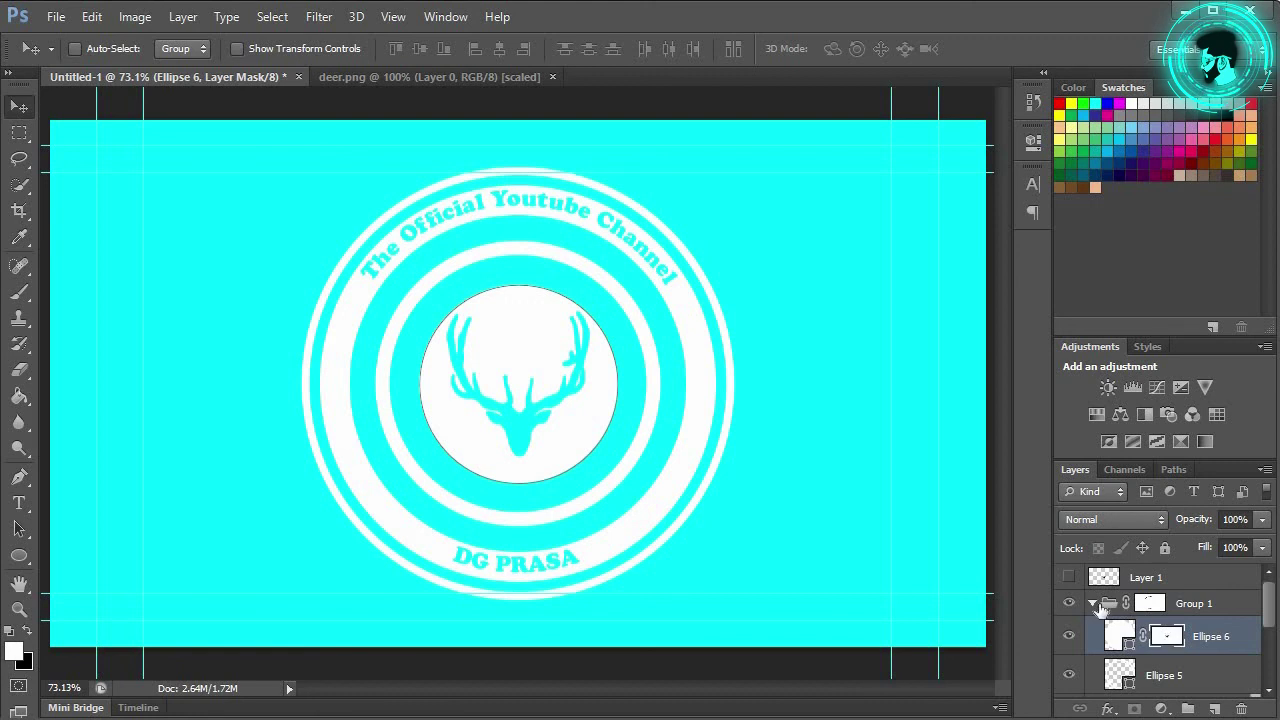
pyautogui.click(1112, 606)
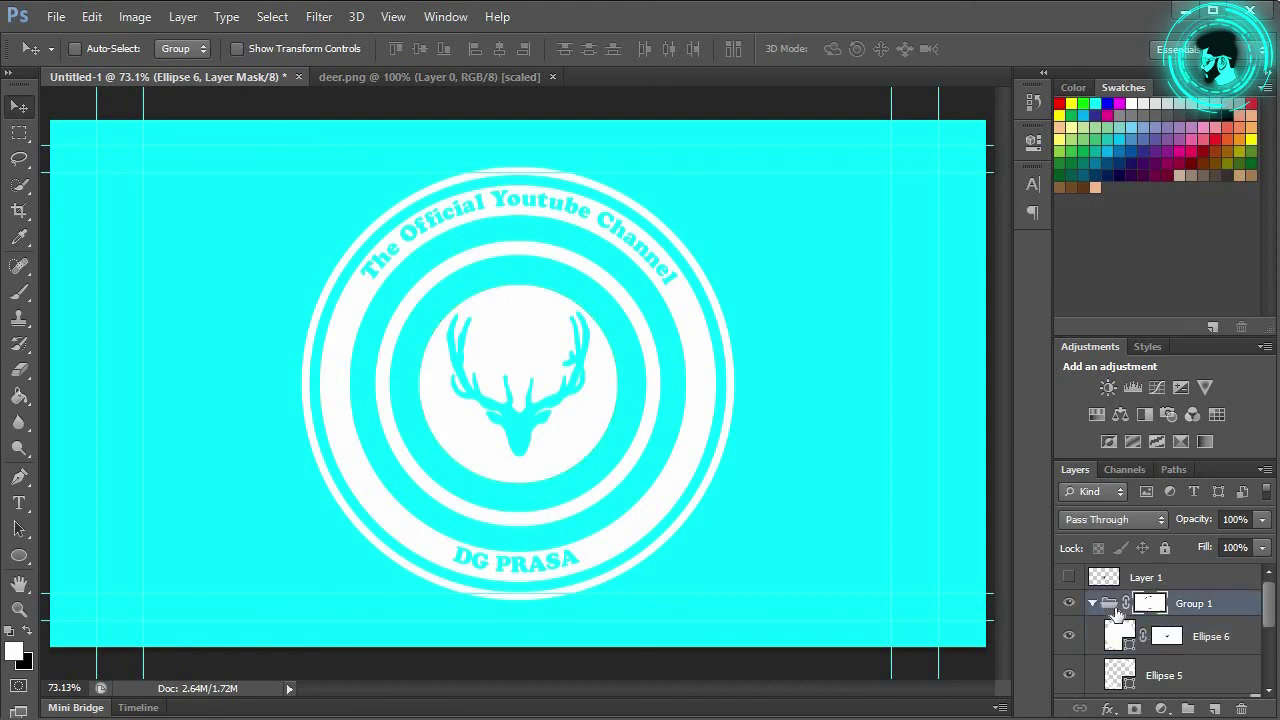
pyautogui.click(1106, 606)
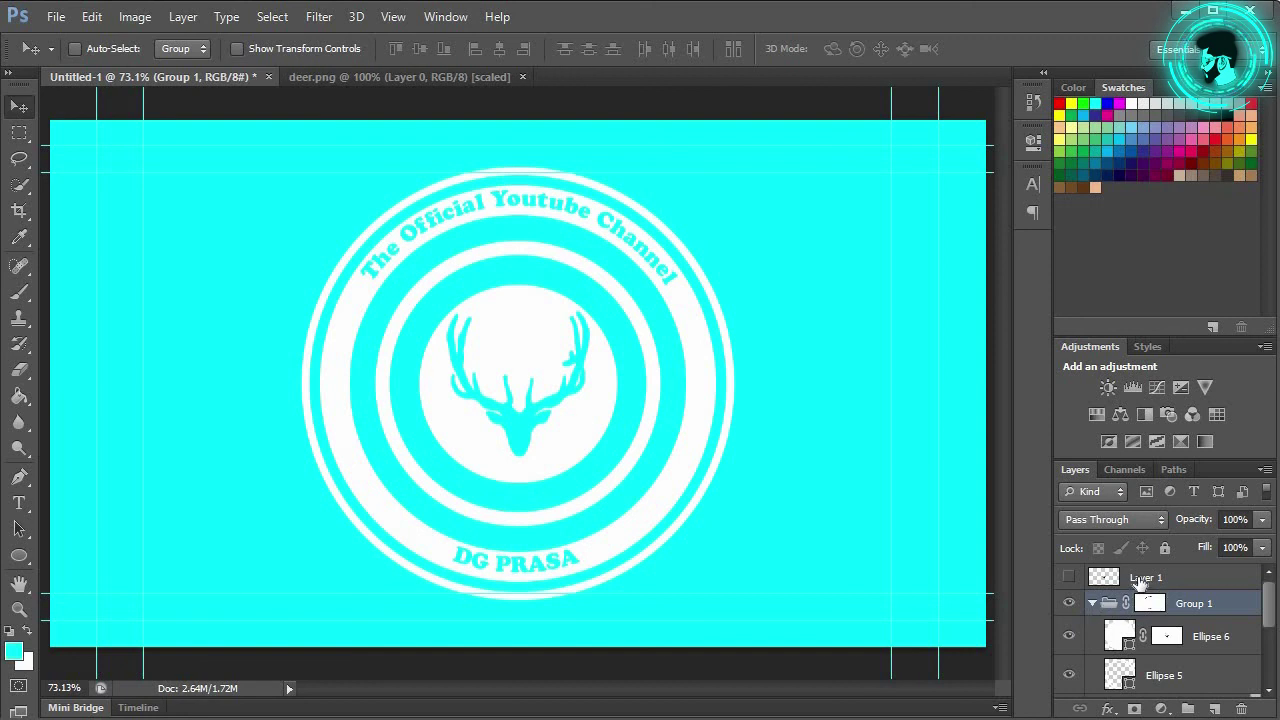
pyautogui.click(1100, 582)
pyautogui.click(1093, 603)
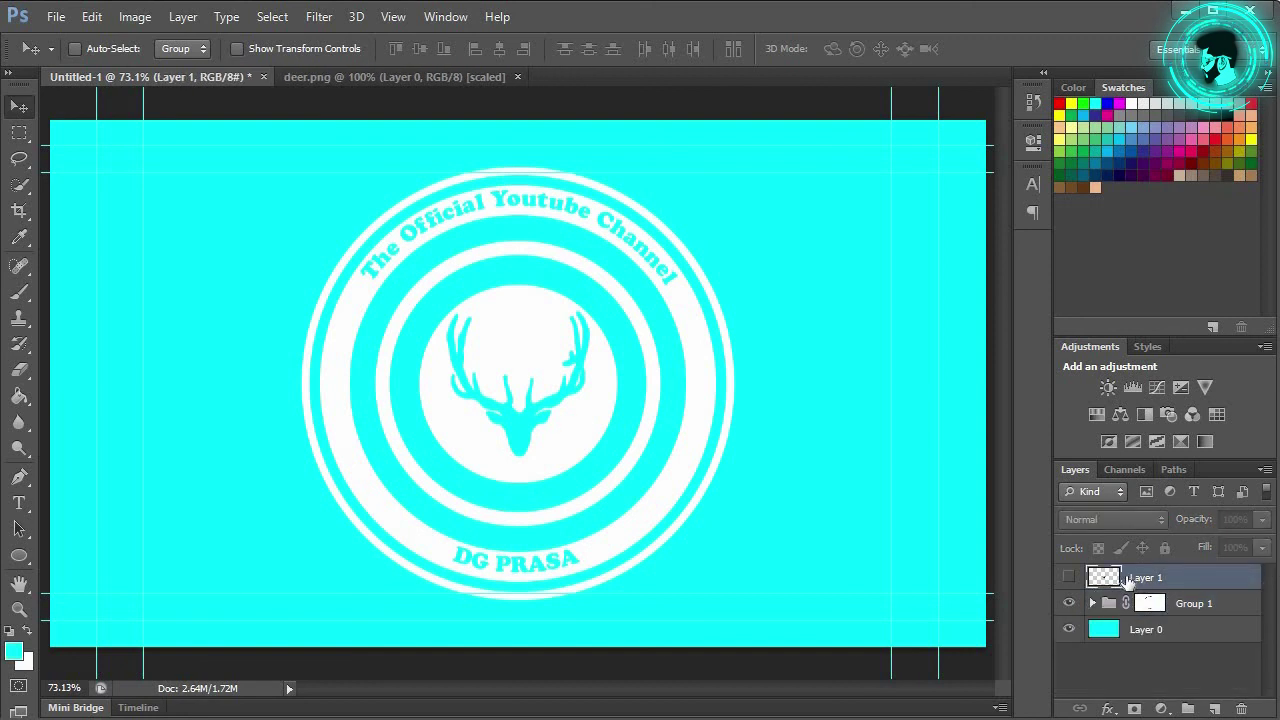
# Delete the hidden deer Layer 1 and paint-bucket the cyan Layer 0 background pure red
pyautogui.moveTo(1133, 581); pyautogui.dragTo(1241, 707)
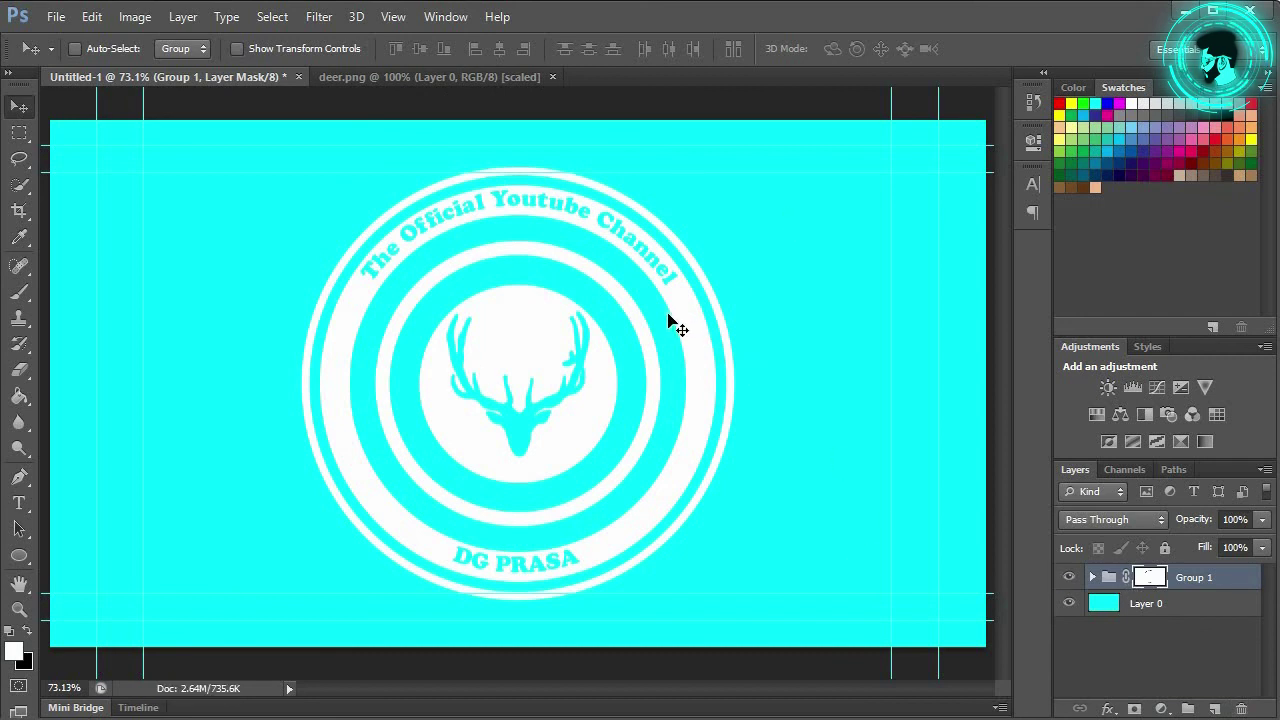
pyautogui.click(1123, 608)
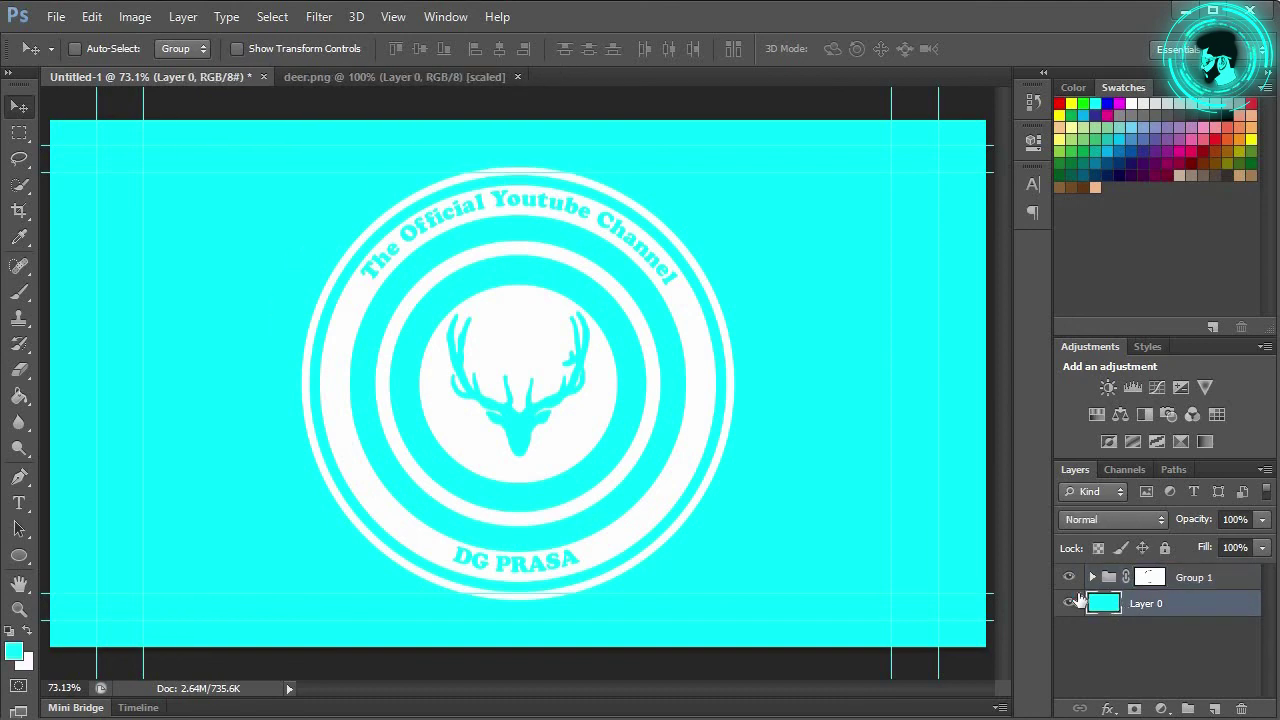
pyautogui.click(15, 652)
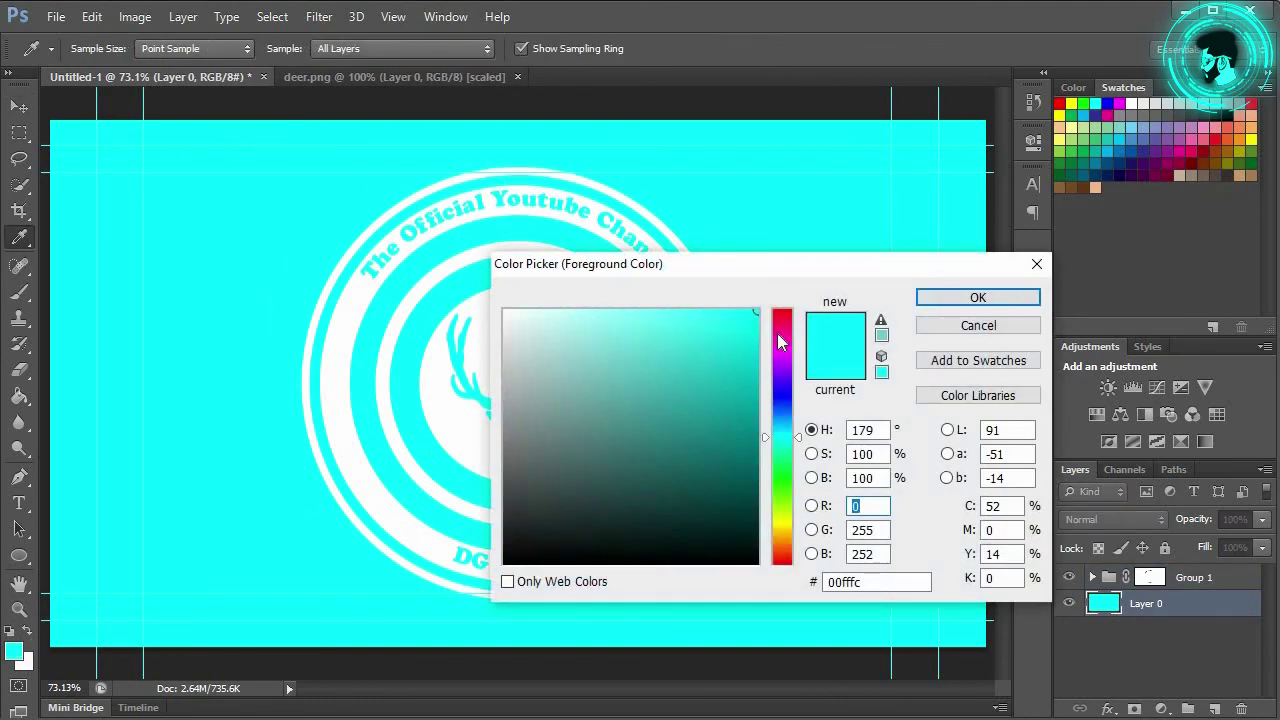
pyautogui.moveTo(778, 342); pyautogui.dragTo(786, 300)
pyautogui.click(930, 298)
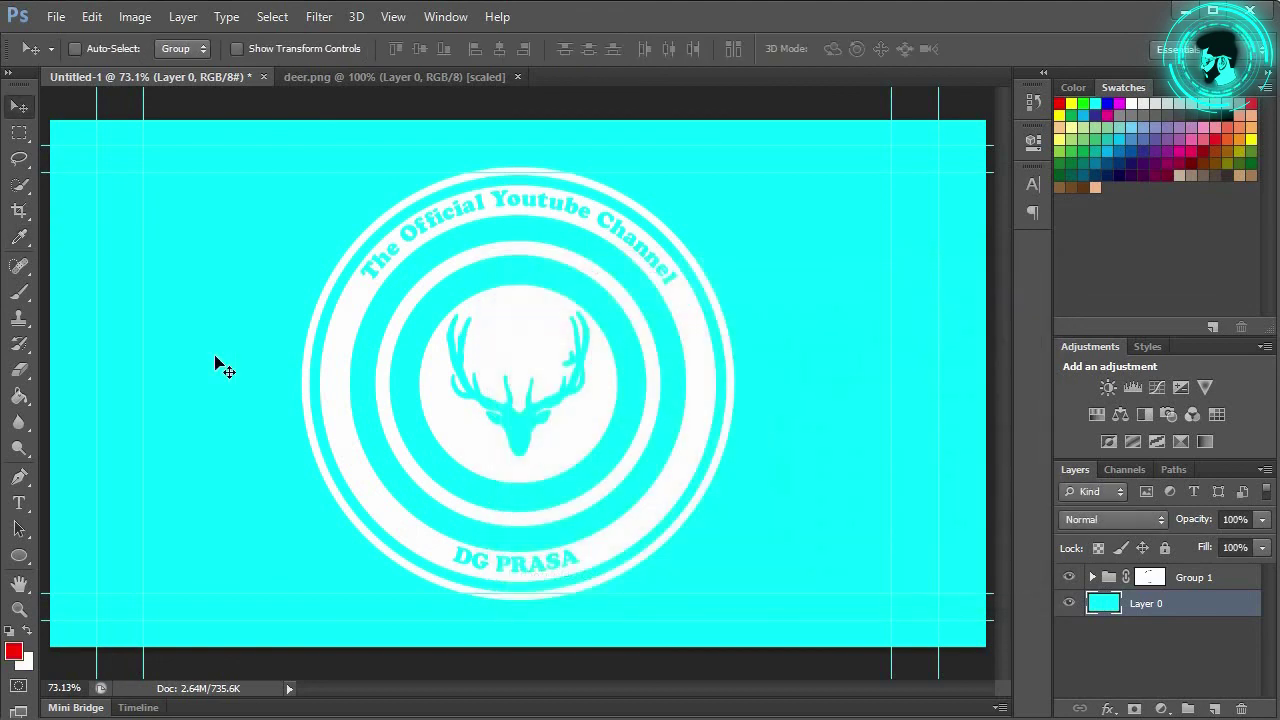
pyautogui.click(19, 396)
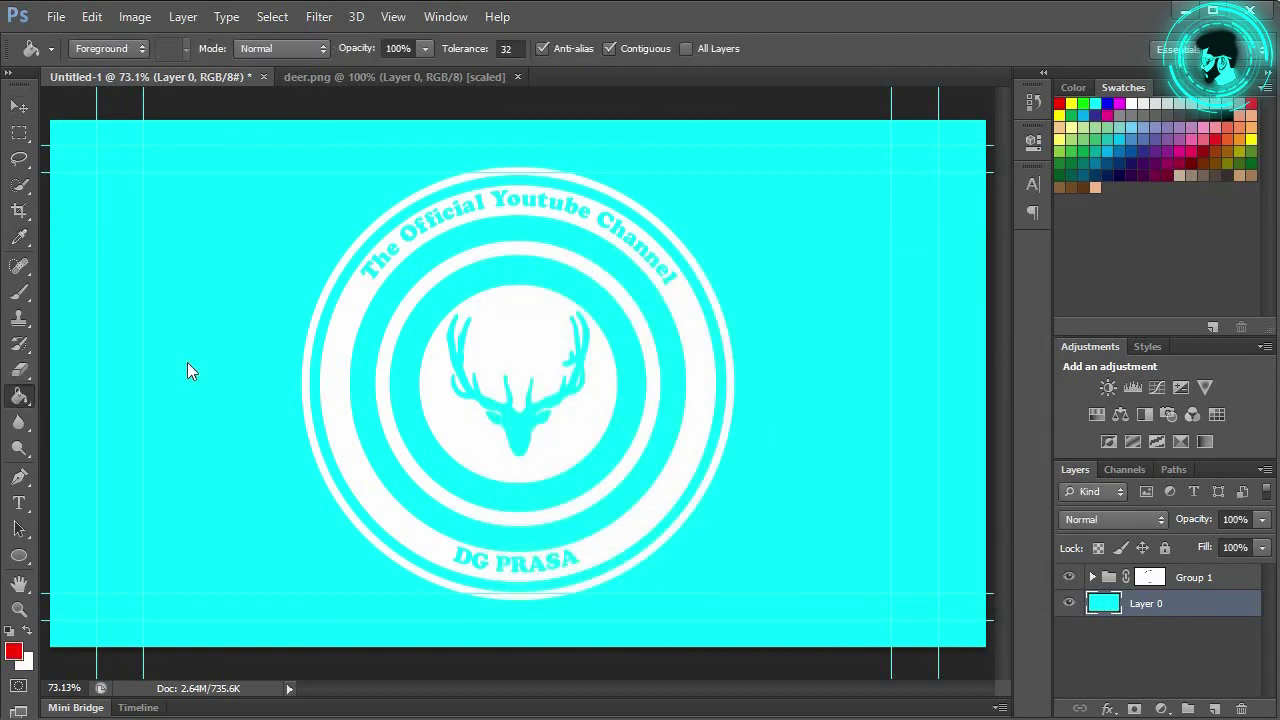
pyautogui.click(187, 362)
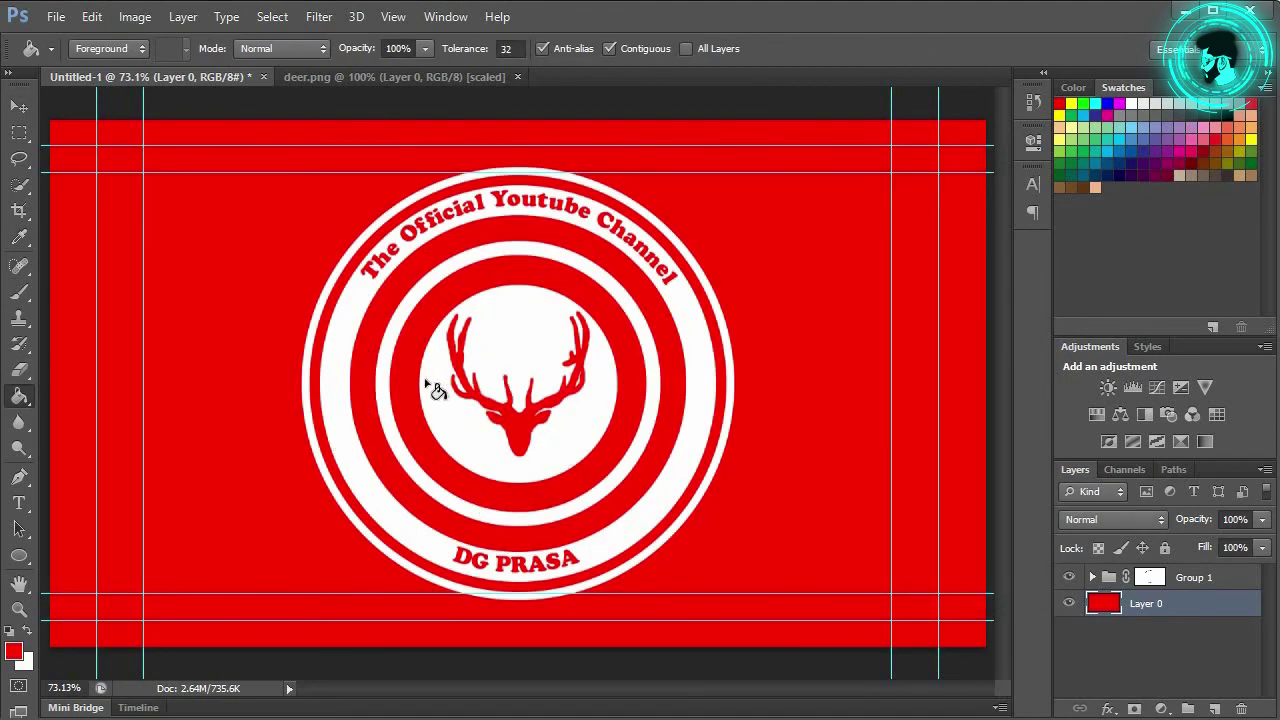